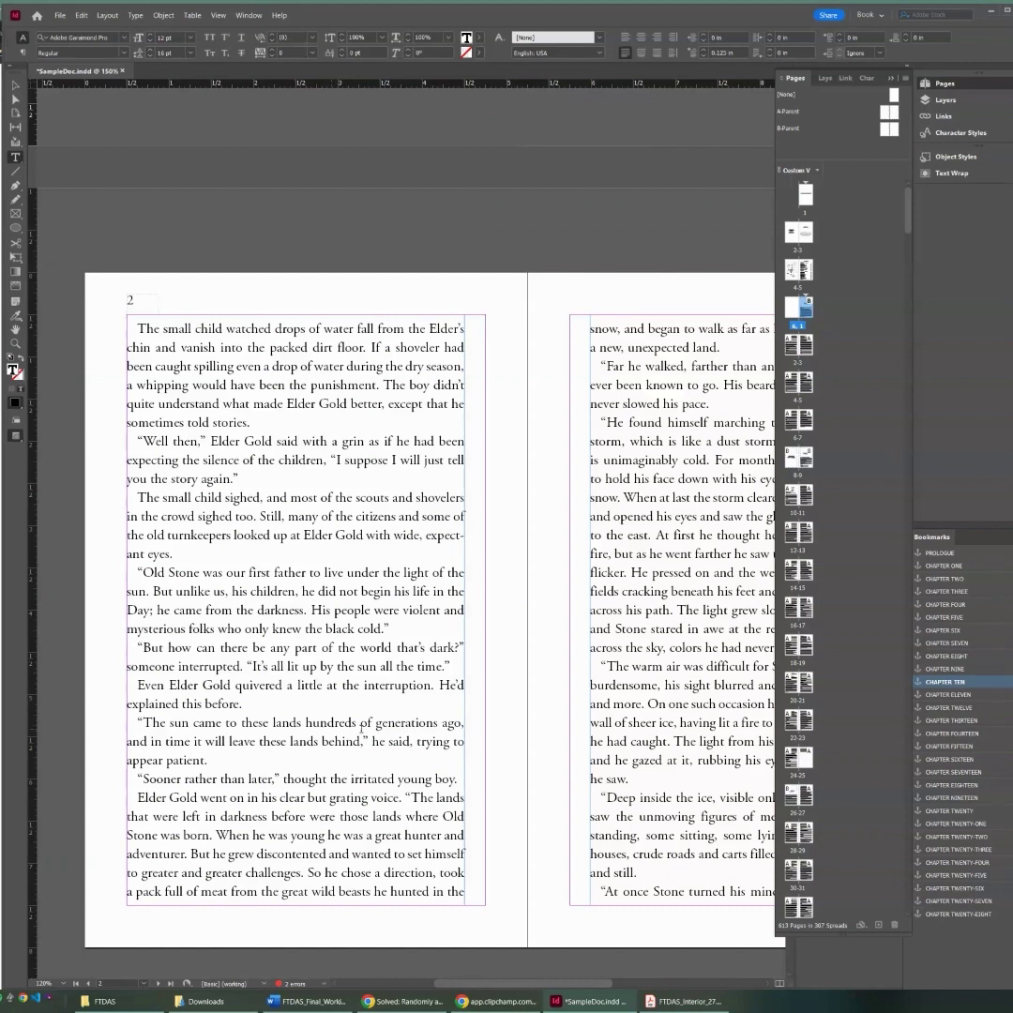
Set the font size of the [Basic Paragraph] paragraph style to 10 pt.
{"action": "left_click_drag", "start_coordinate": [907, 208], "coordinate": [908, 882]}
{"action": "scroll", "coordinate": [894, 814], "scroll_direction": "up", "scroll_amount": 10}
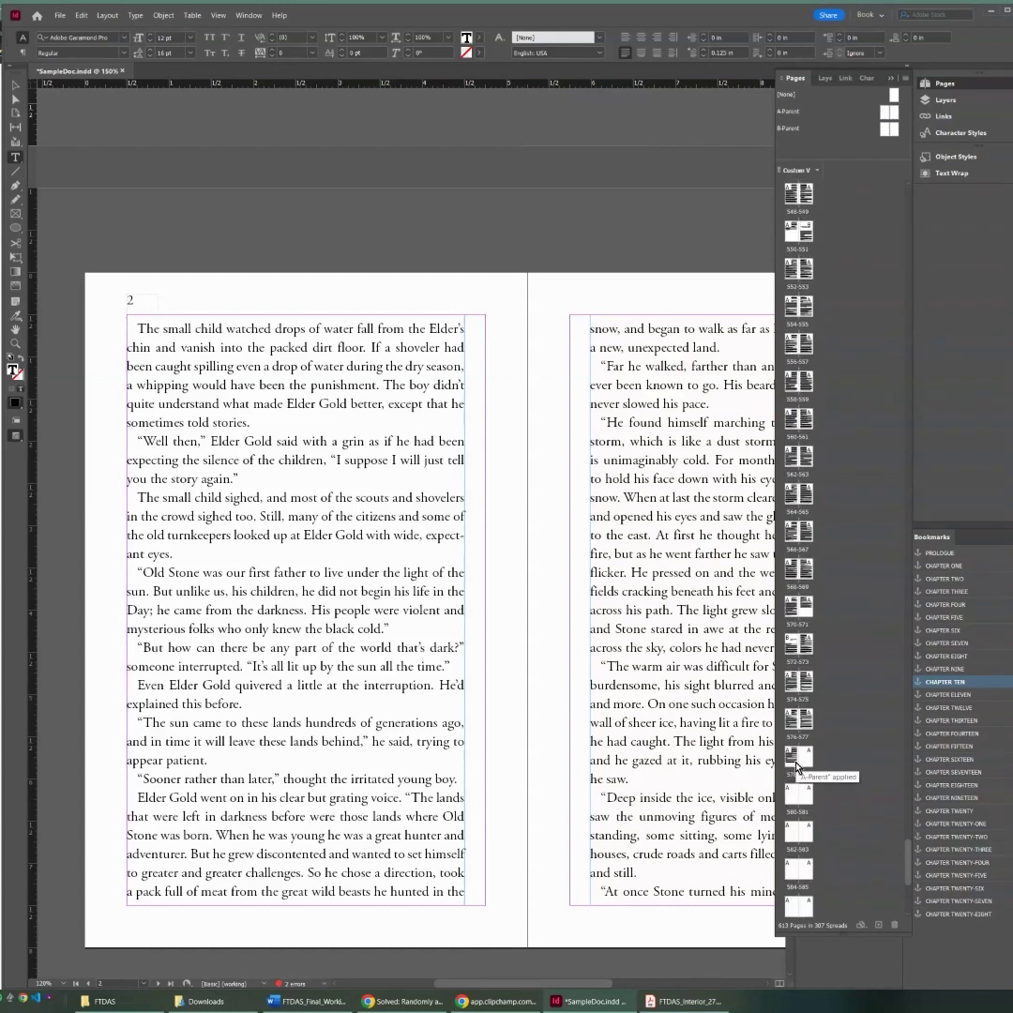
{"action": "left_click", "coordinate": [666, 647]}
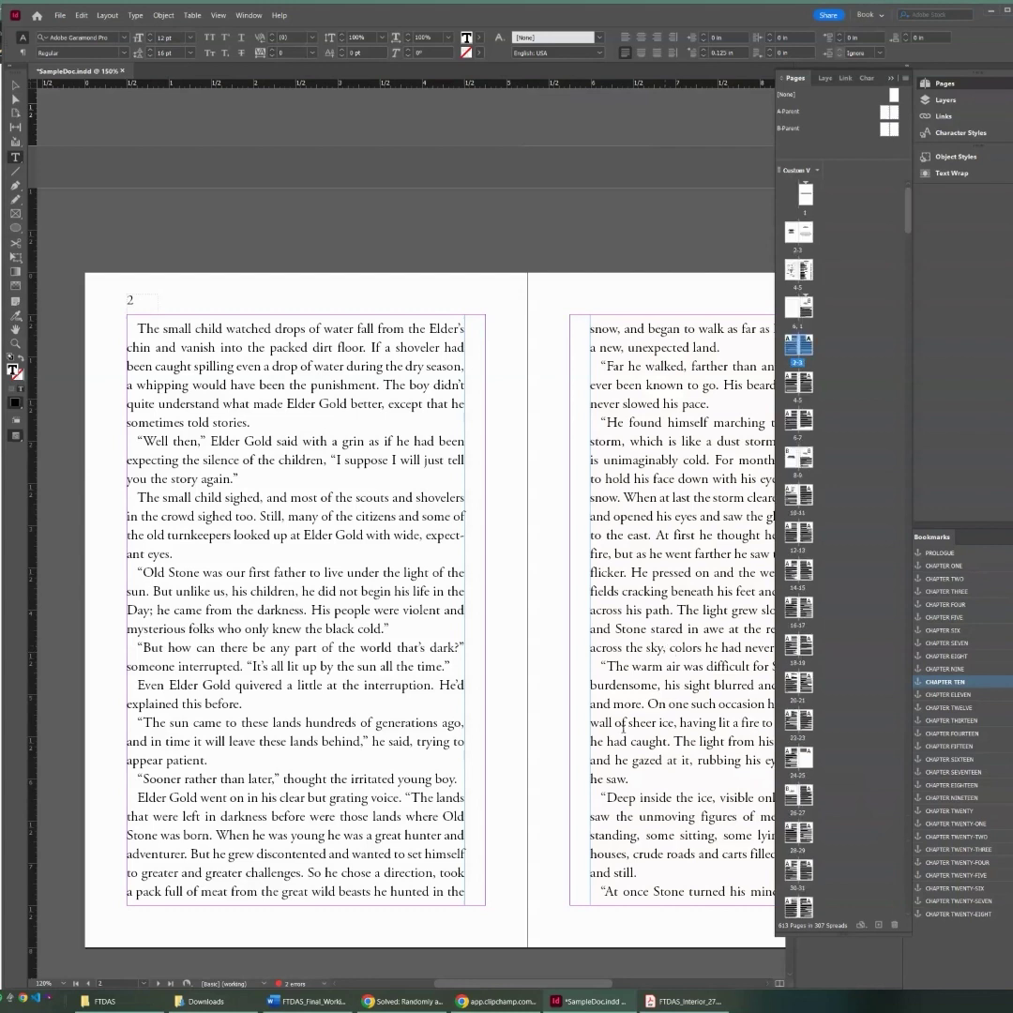
{"action": "left_click_drag", "start_coordinate": [531, 983], "coordinate": [546, 989]}
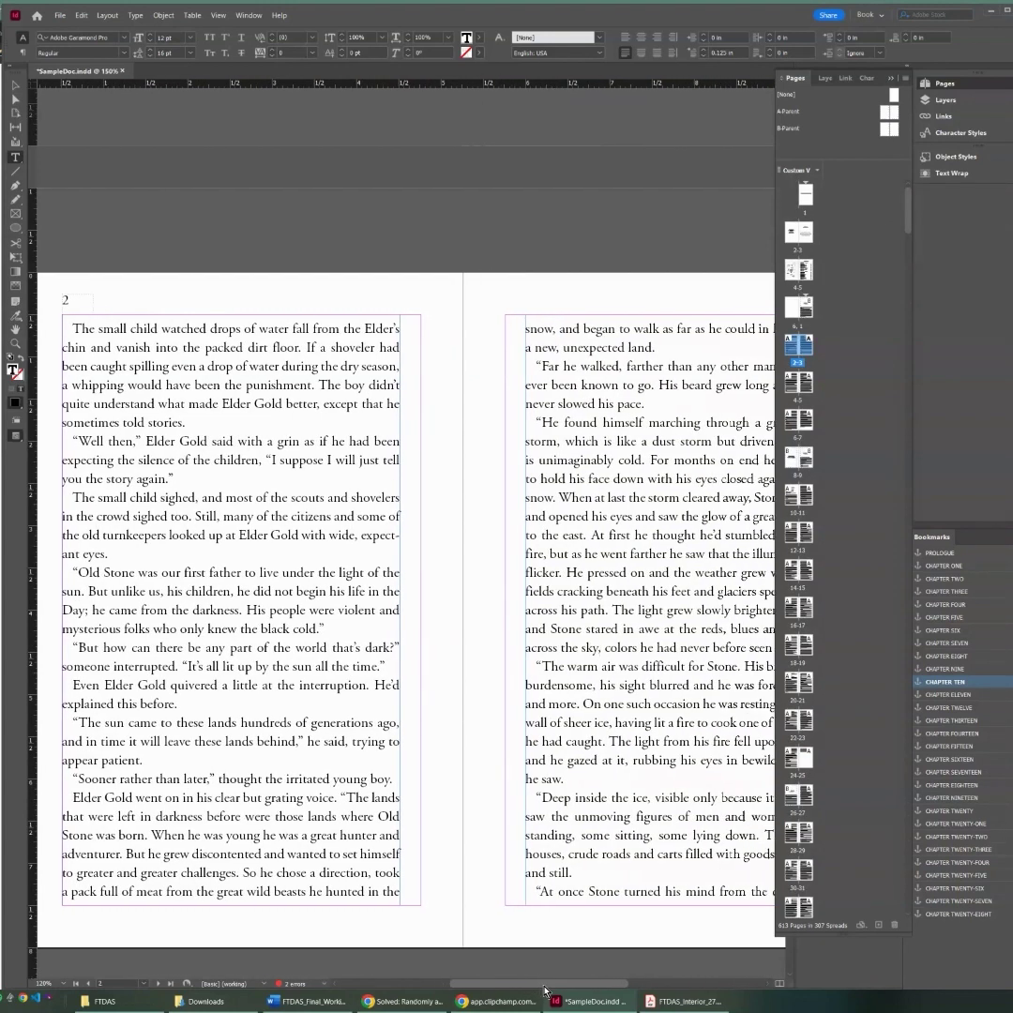
{"action": "left_click", "coordinate": [188, 792]}
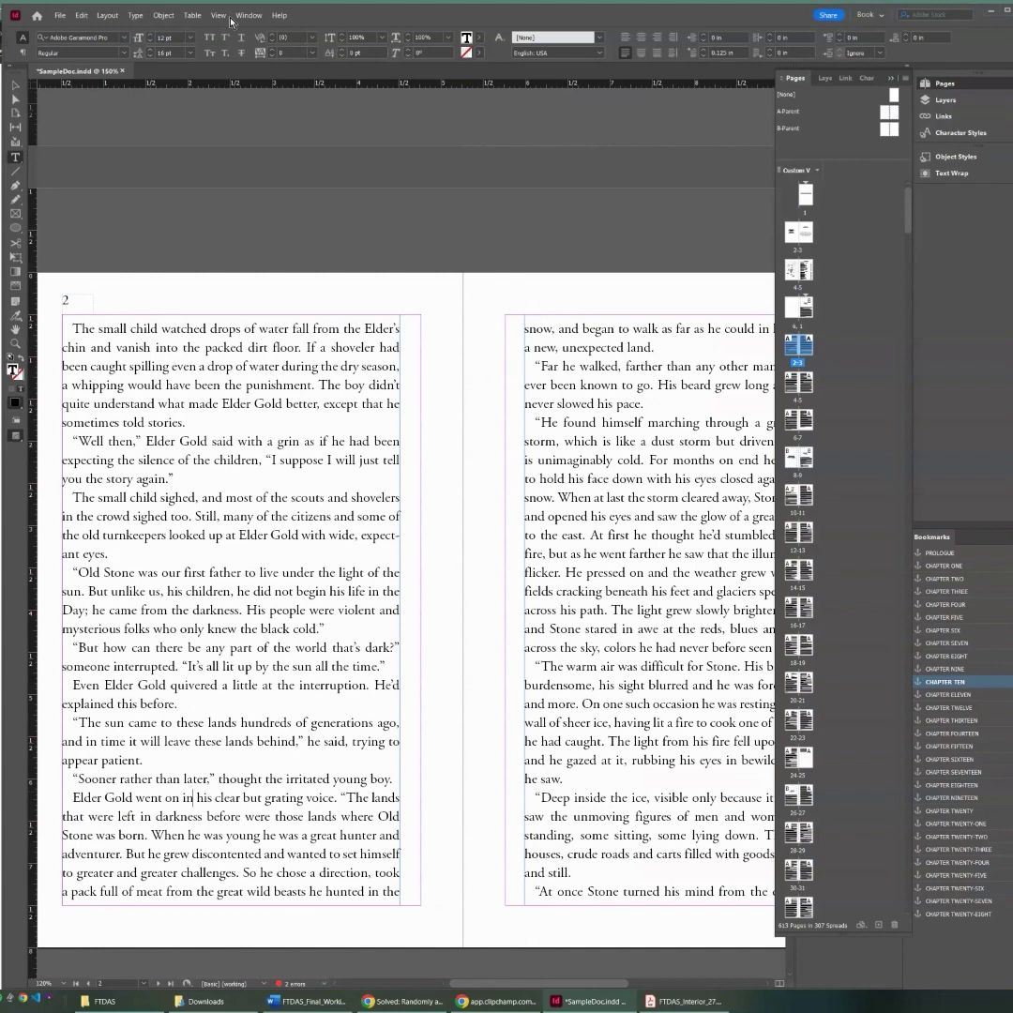
{"action": "left_click", "coordinate": [249, 15]}
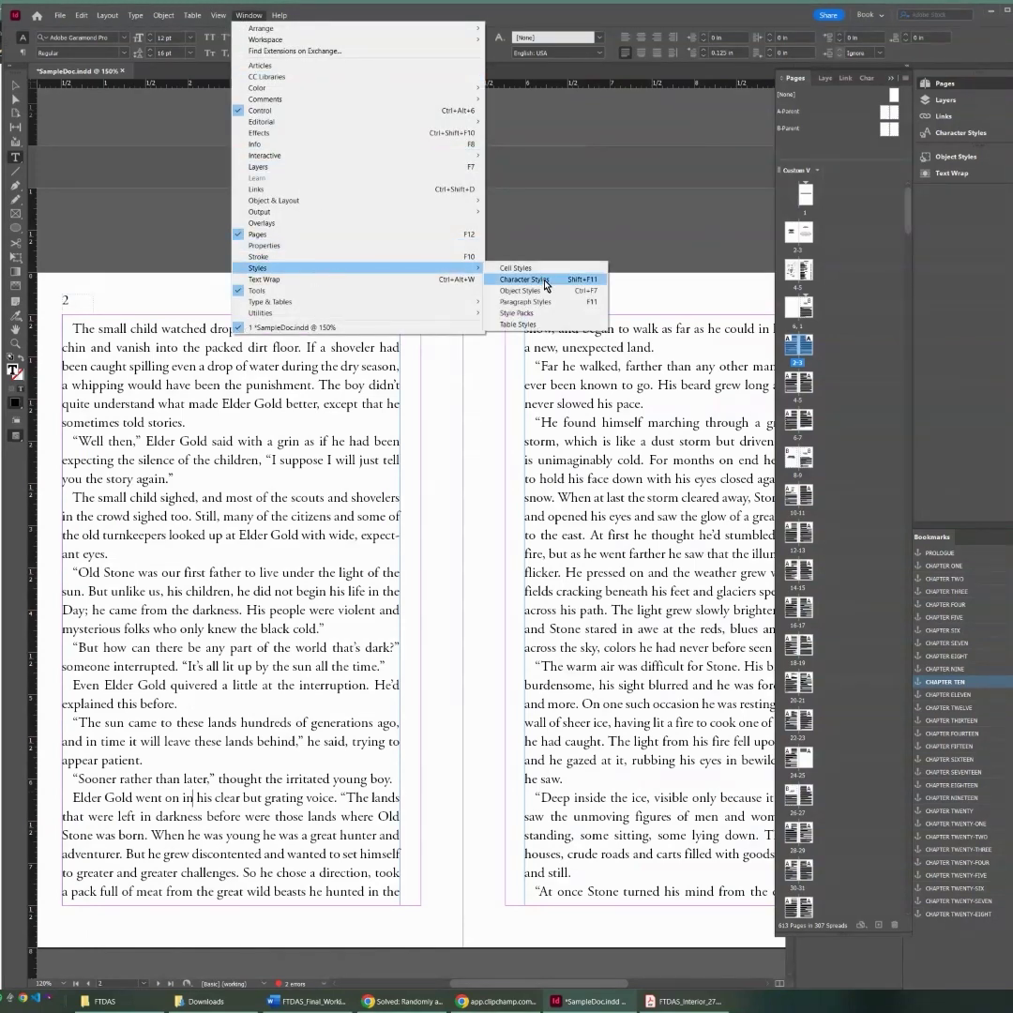
{"action": "left_click", "coordinate": [546, 301]}
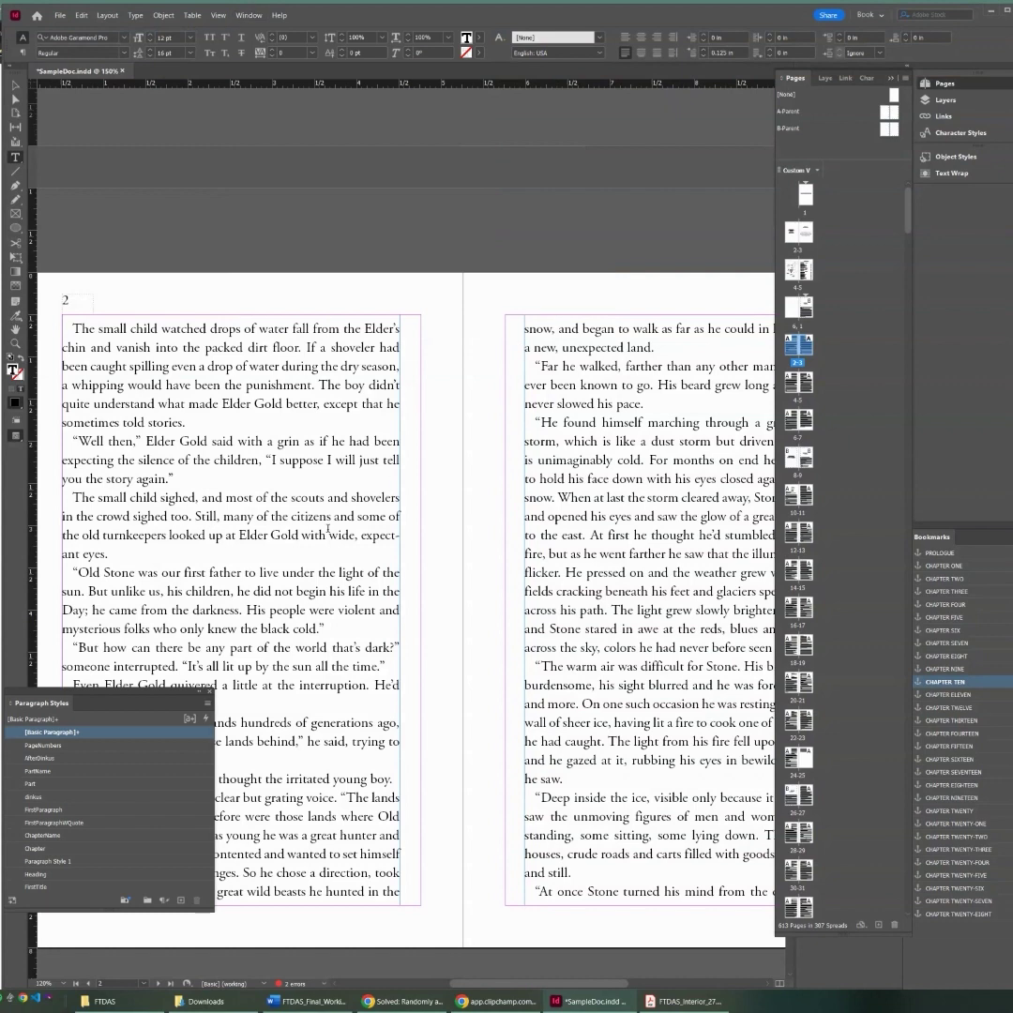
{"action": "double_click", "coordinate": [56, 731]}
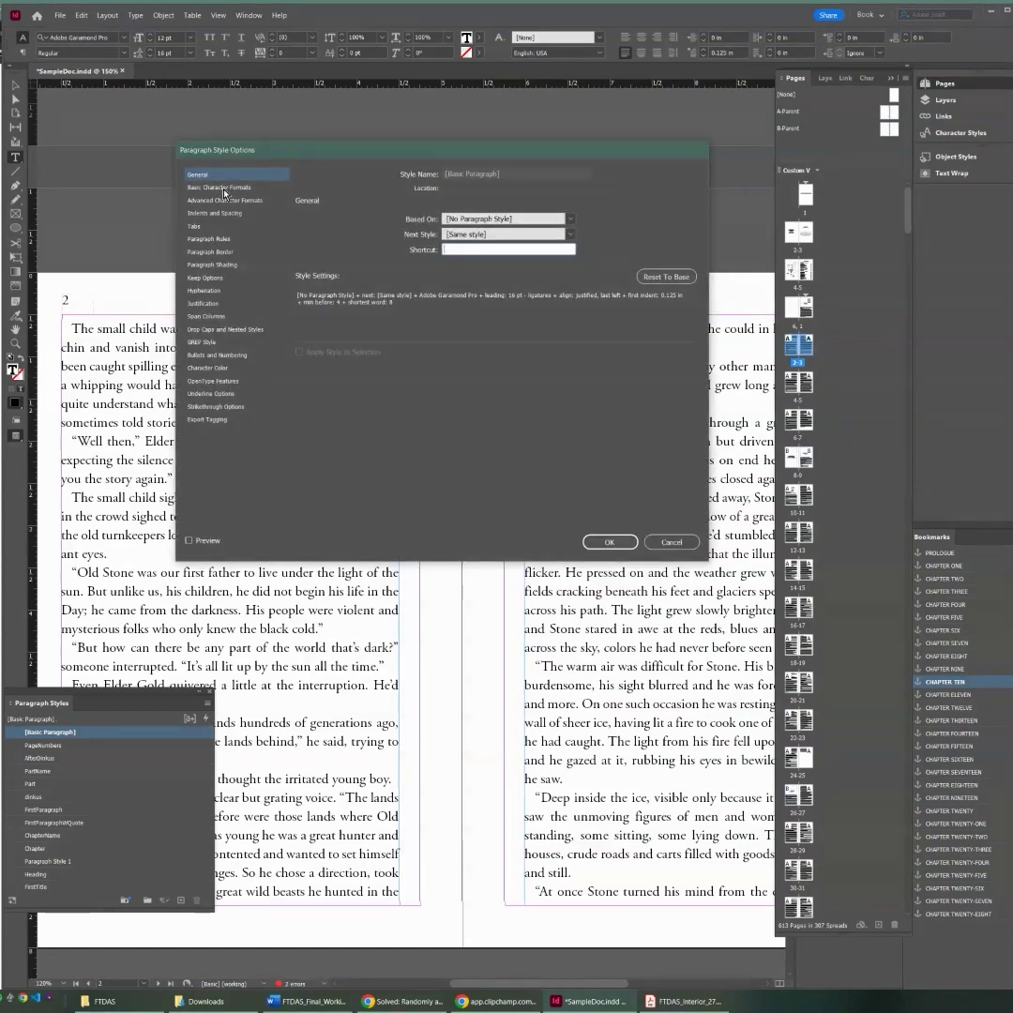
{"action": "left_click", "coordinate": [218, 187]}
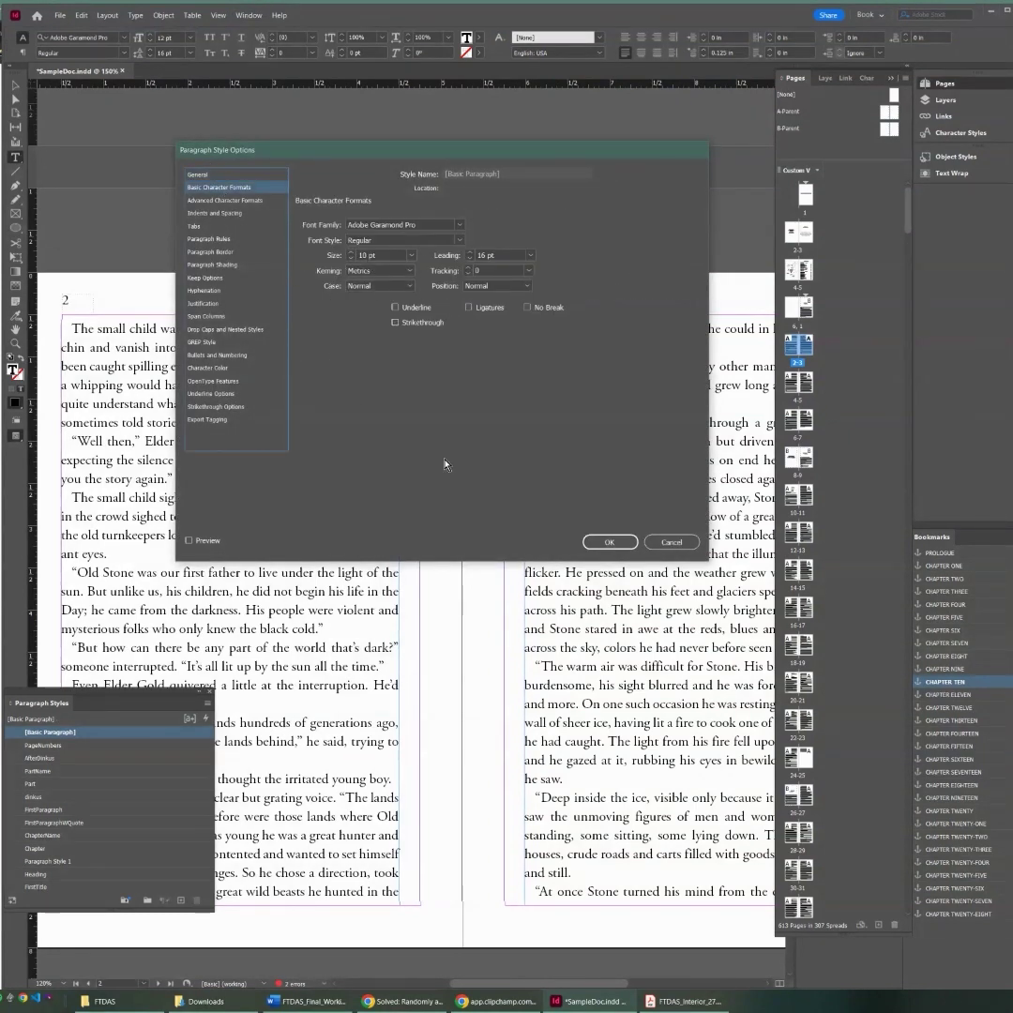
{"action": "key", "text": "Escape"}
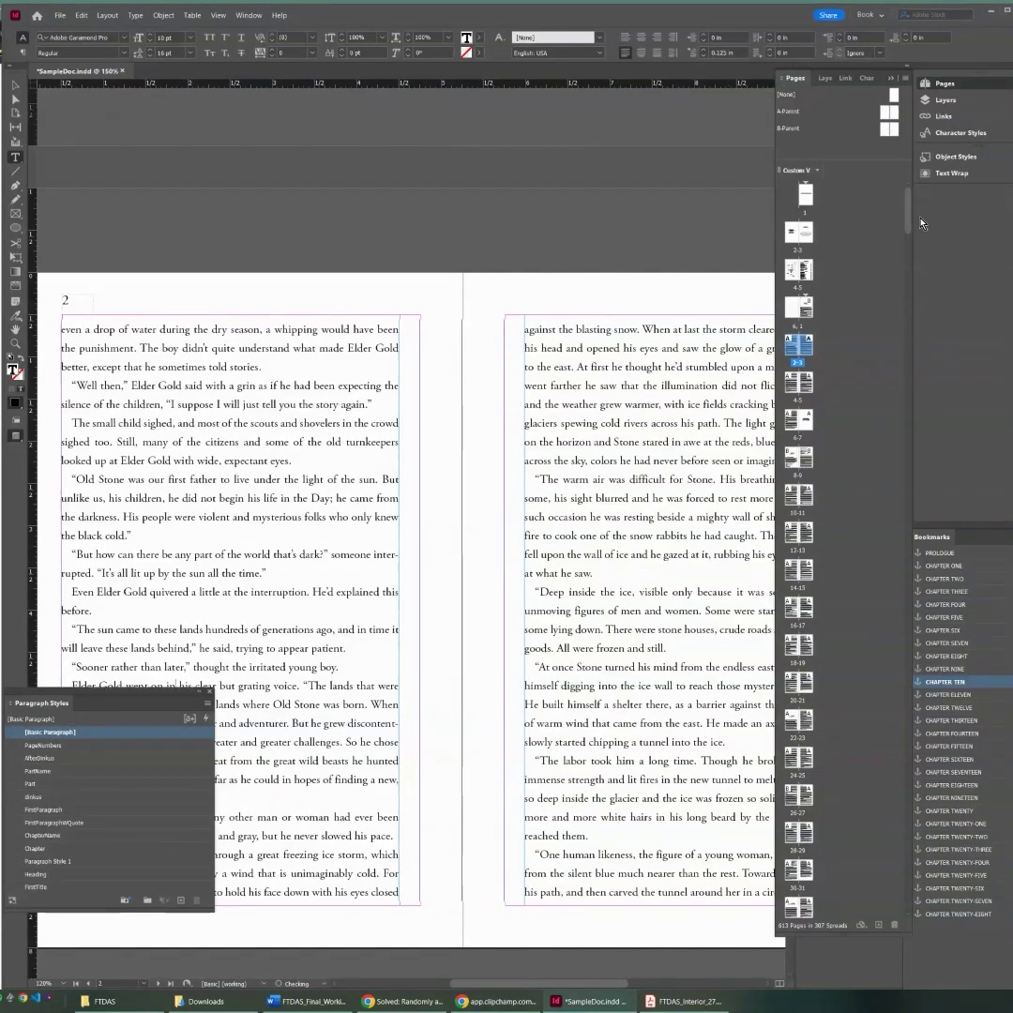
Set the leading of the [Basic Paragraph] style to 14 pt.
{"action": "scroll", "coordinate": [920, 223], "scroll_direction": "down", "scroll_amount": 5}
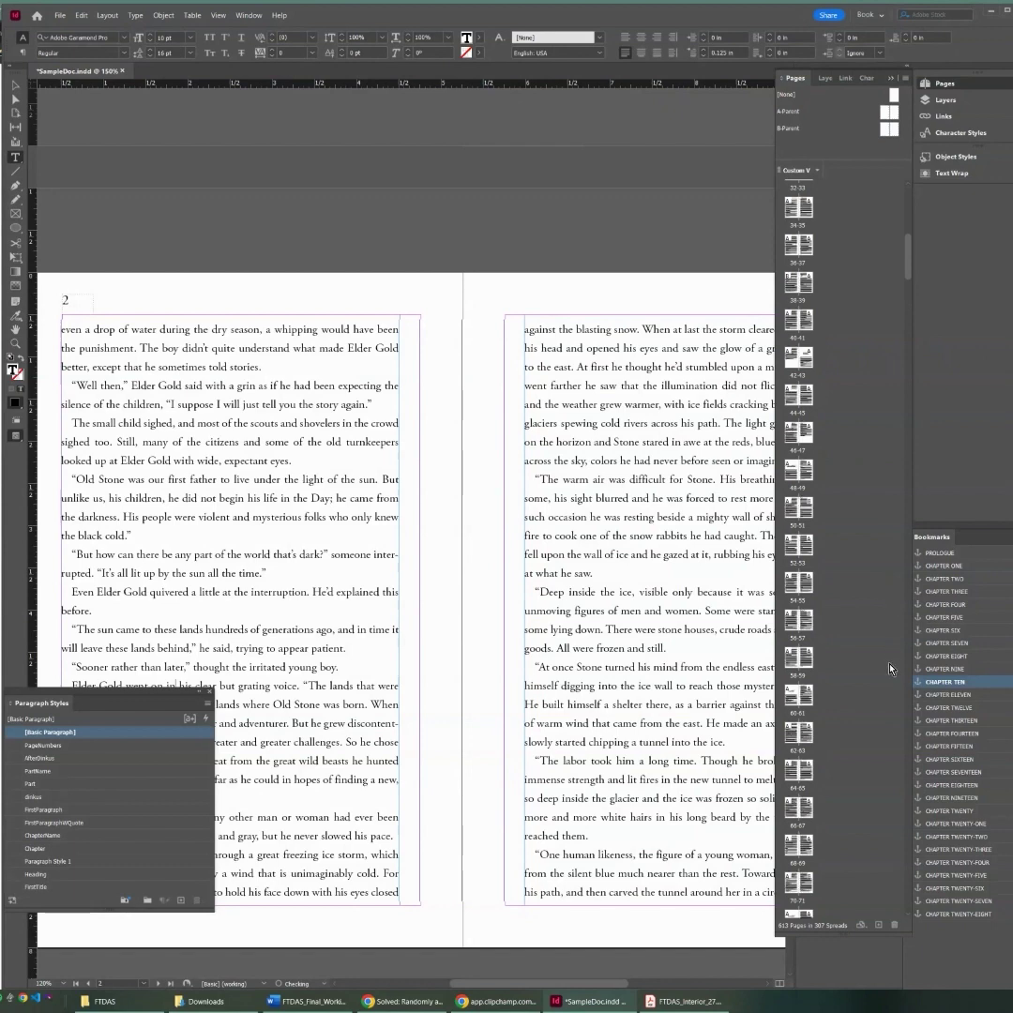
{"action": "scroll", "coordinate": [908, 665], "scroll_direction": "down", "scroll_amount": 6}
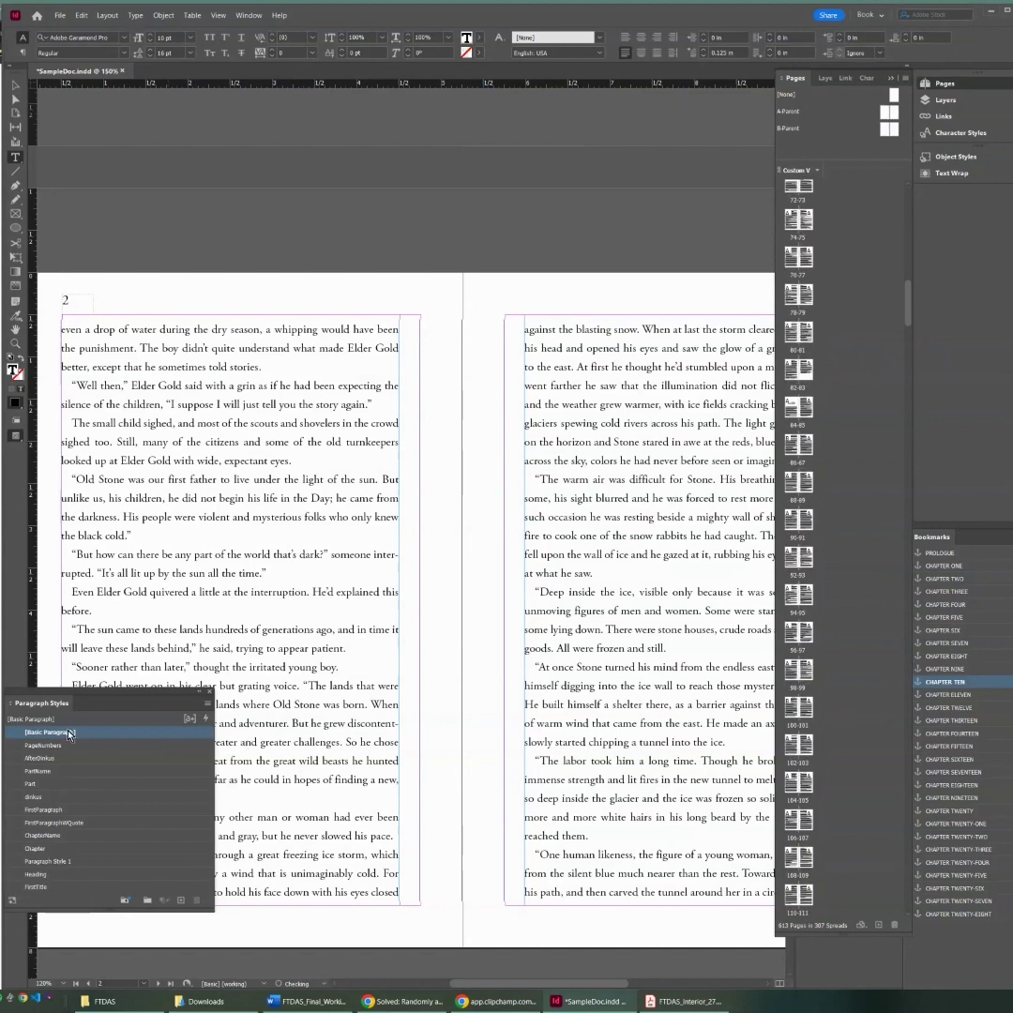
{"action": "double_click", "coordinate": [68, 732]}
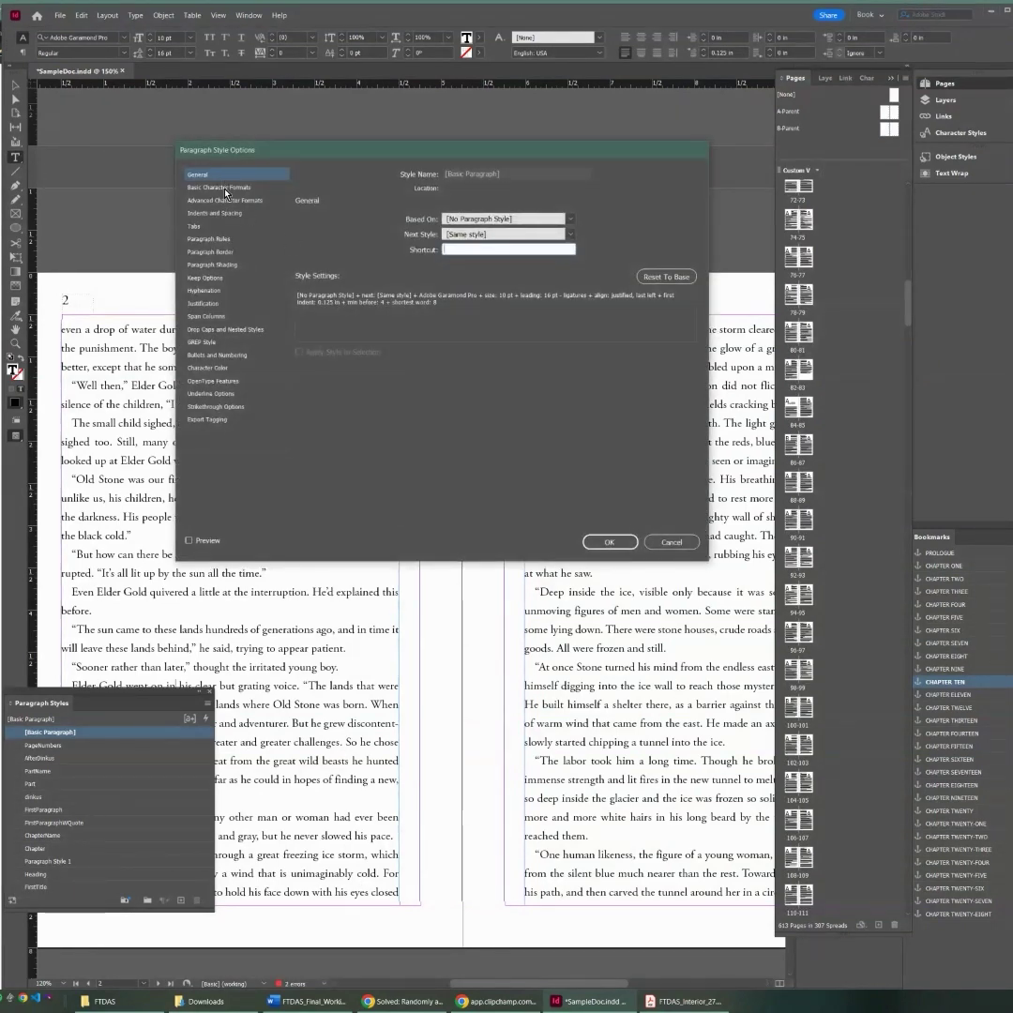
{"action": "left_click", "coordinate": [224, 187]}
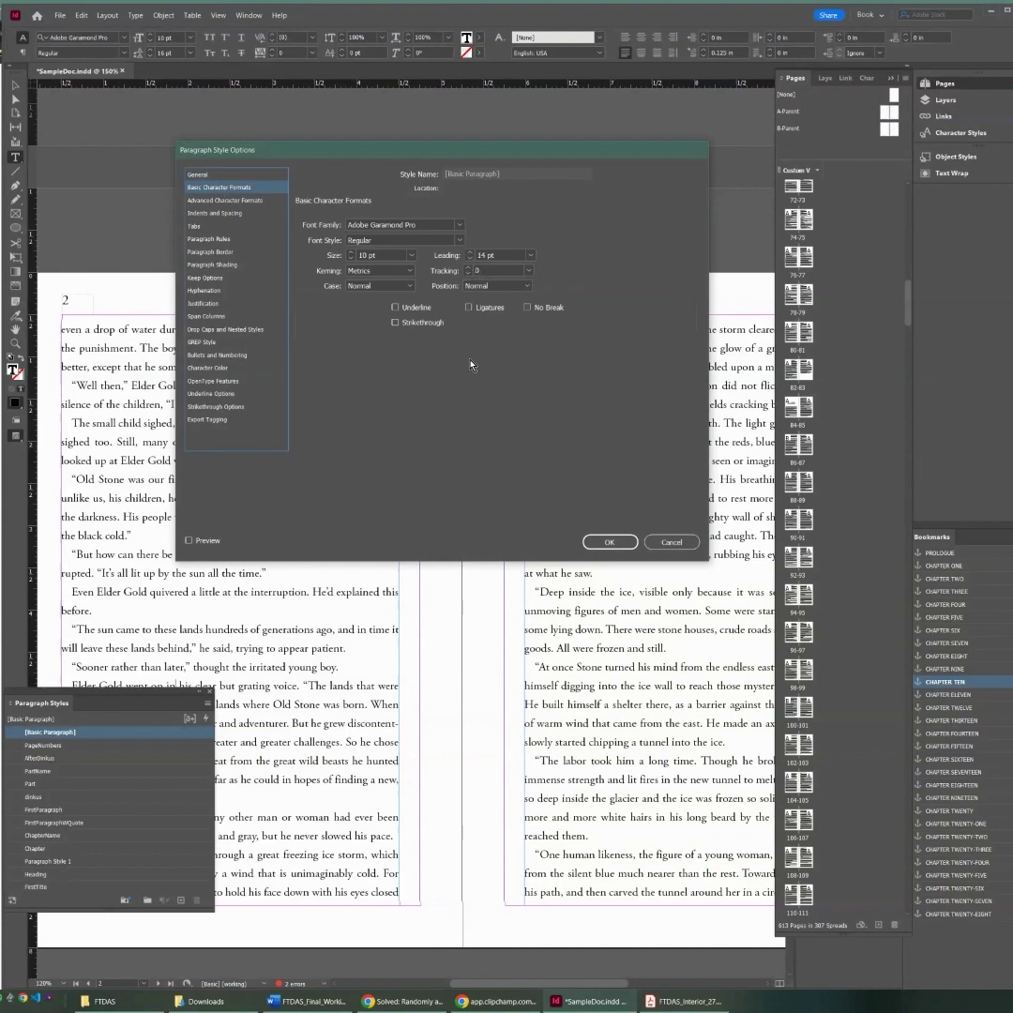
{"action": "left_click", "coordinate": [614, 545]}
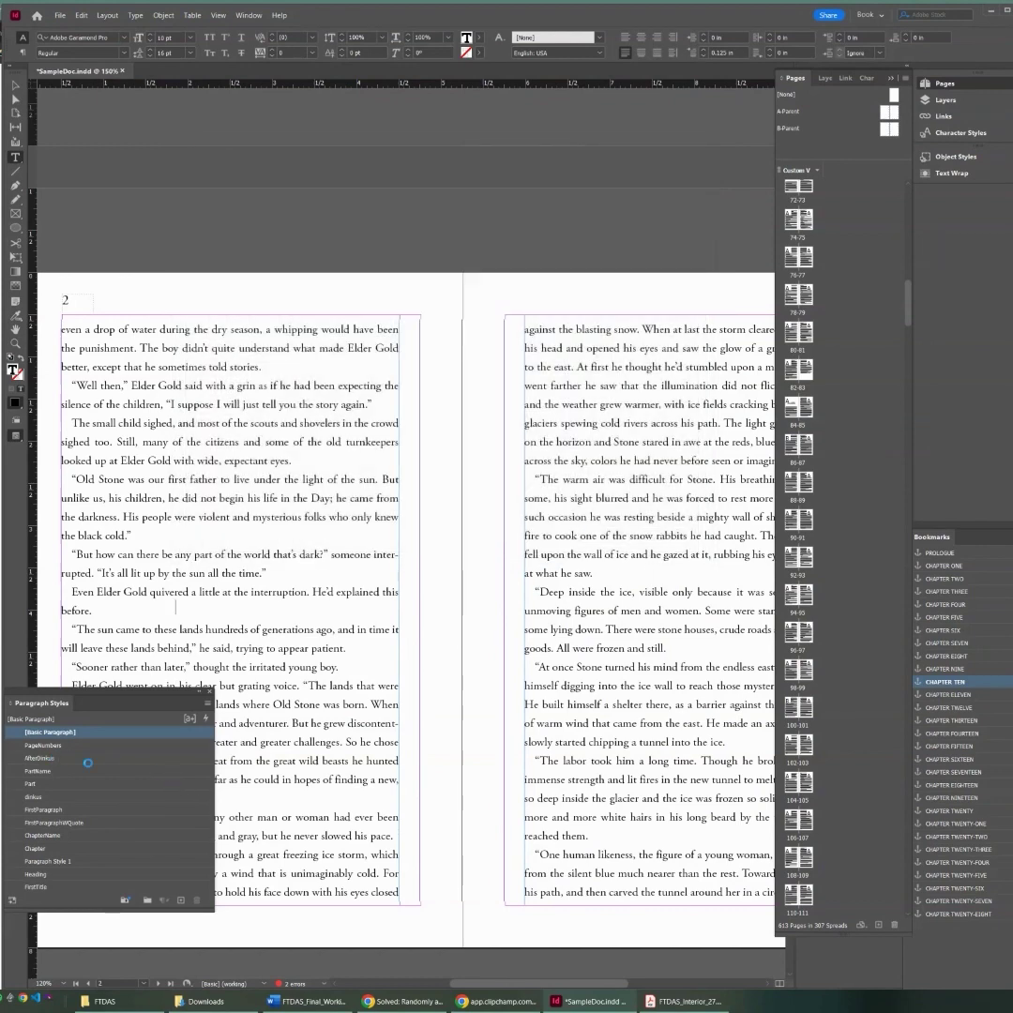
Check the basic character formats of the FirstParagraph, FirstParagraphWQuote and AfterDinkus paragraph styles.
{"action": "double_click", "coordinate": [46, 809]}
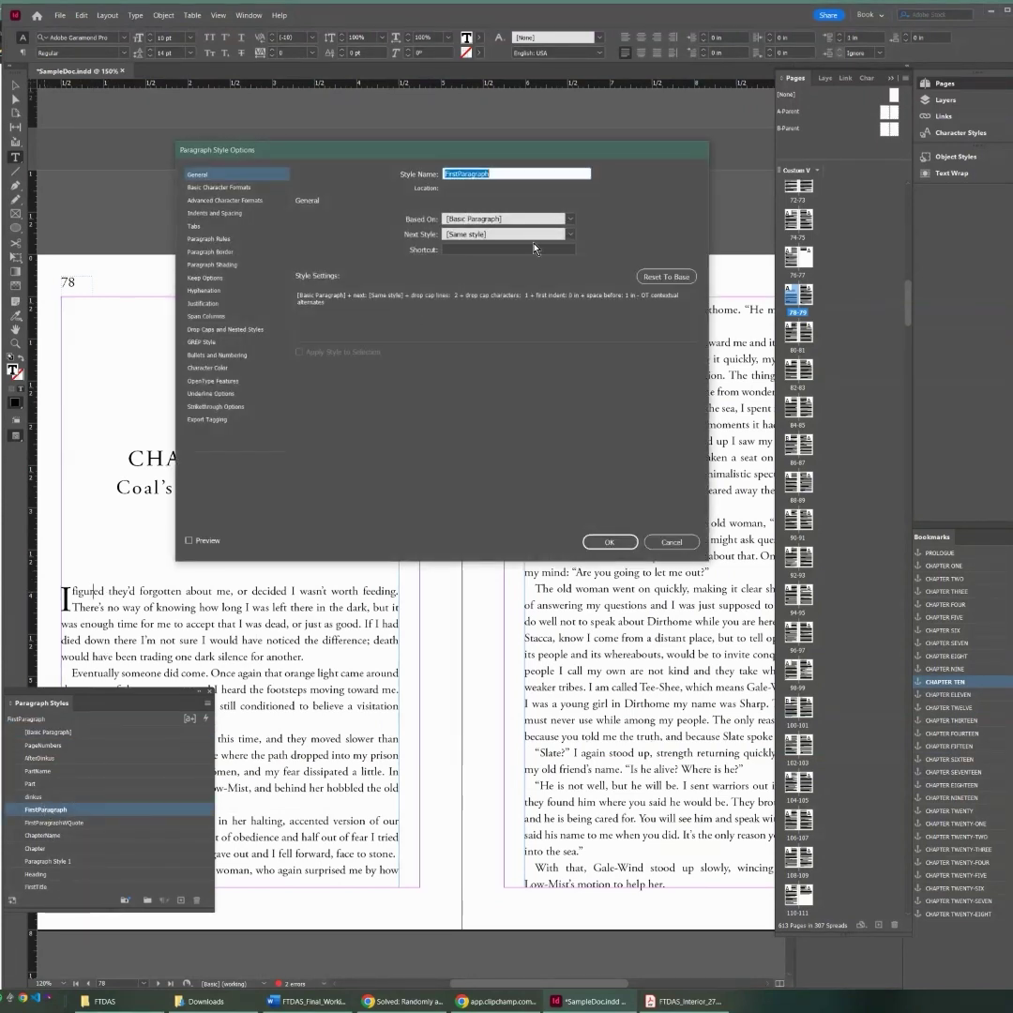
{"action": "left_click", "coordinate": [219, 189]}
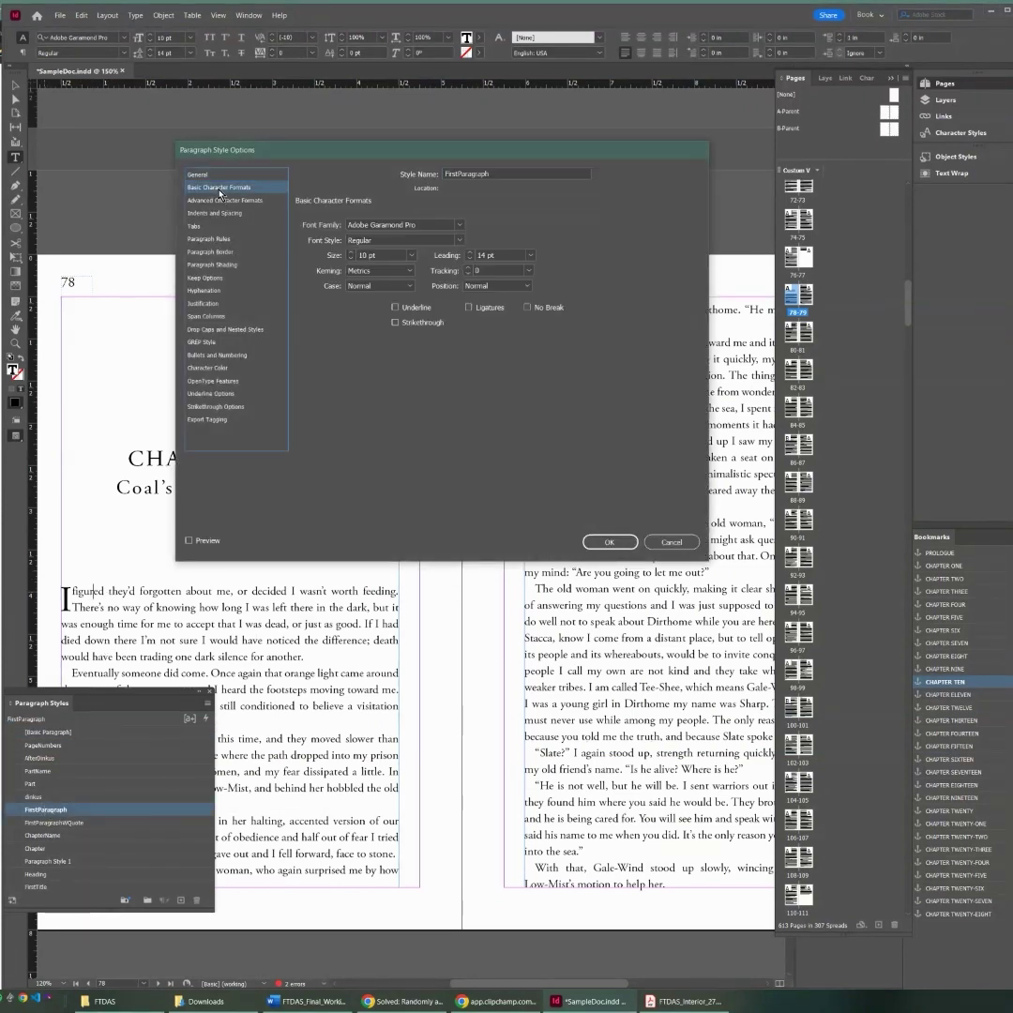
{"action": "left_click", "coordinate": [608, 543]}
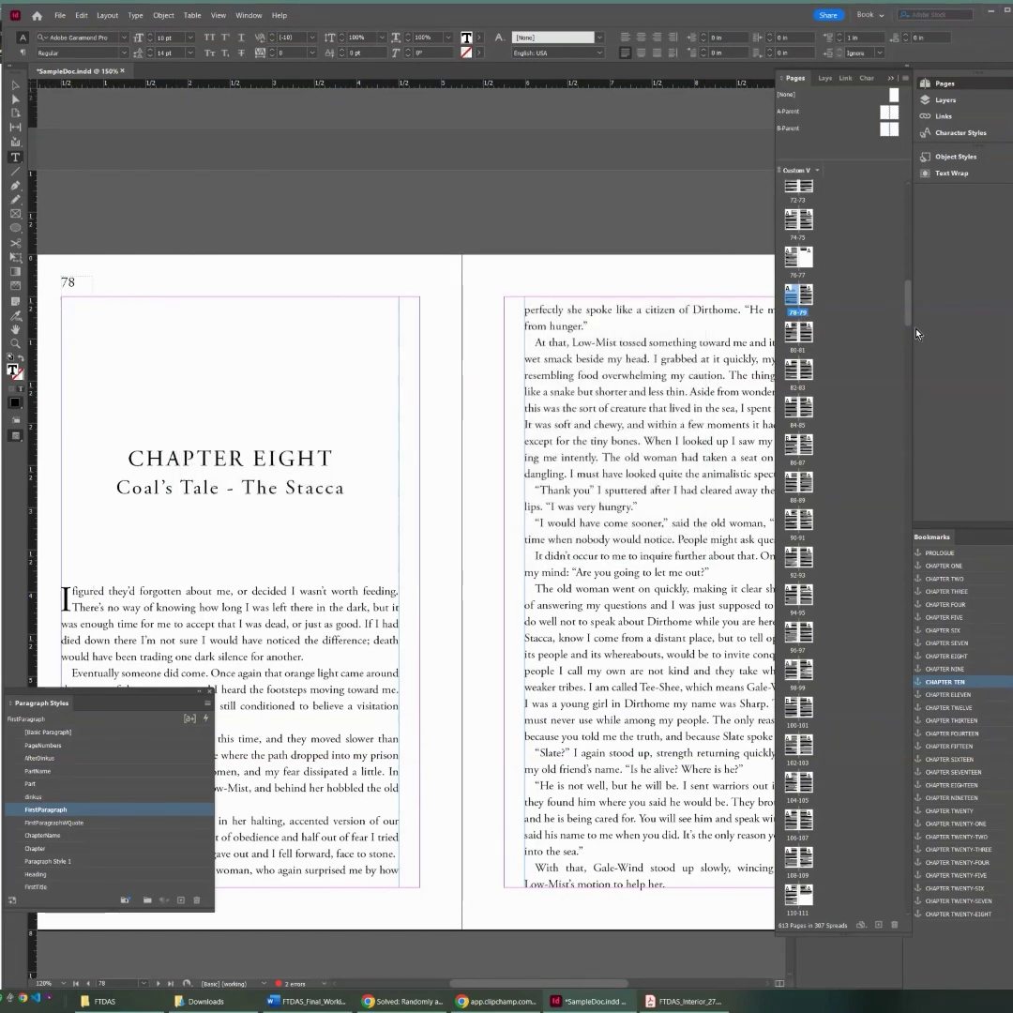
{"action": "scroll", "coordinate": [830, 296], "scroll_direction": "up", "scroll_amount": 10}
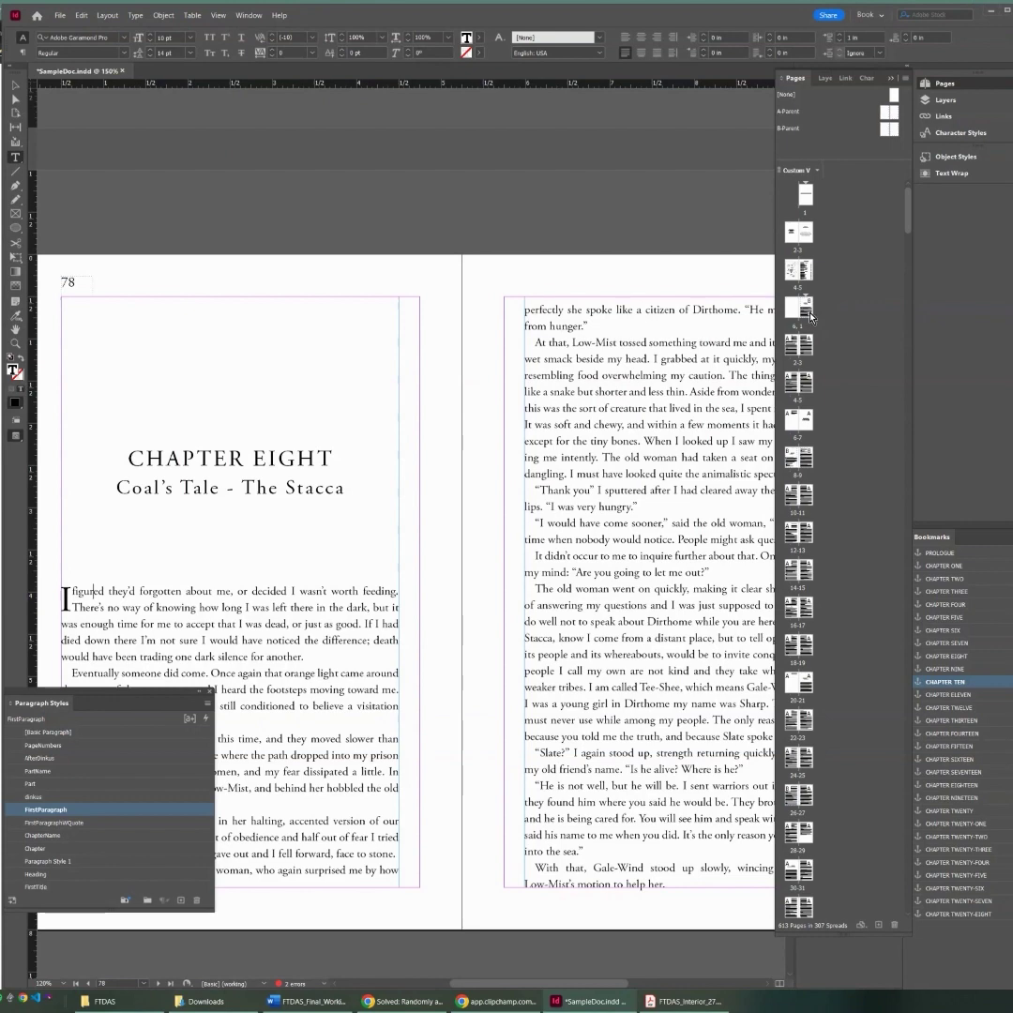
{"action": "double_click", "coordinate": [804, 310]}
{"action": "left_click", "coordinate": [156, 607]}
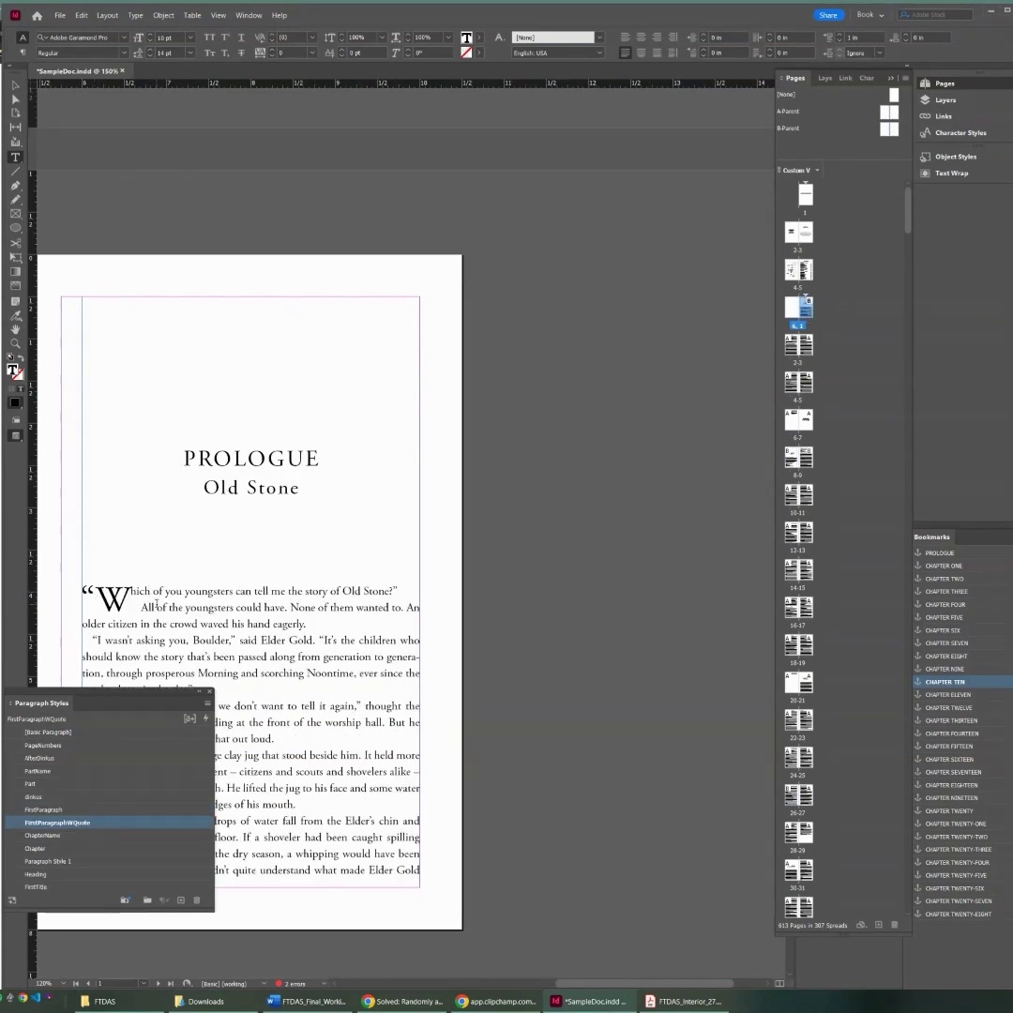
{"action": "double_click", "coordinate": [50, 826]}
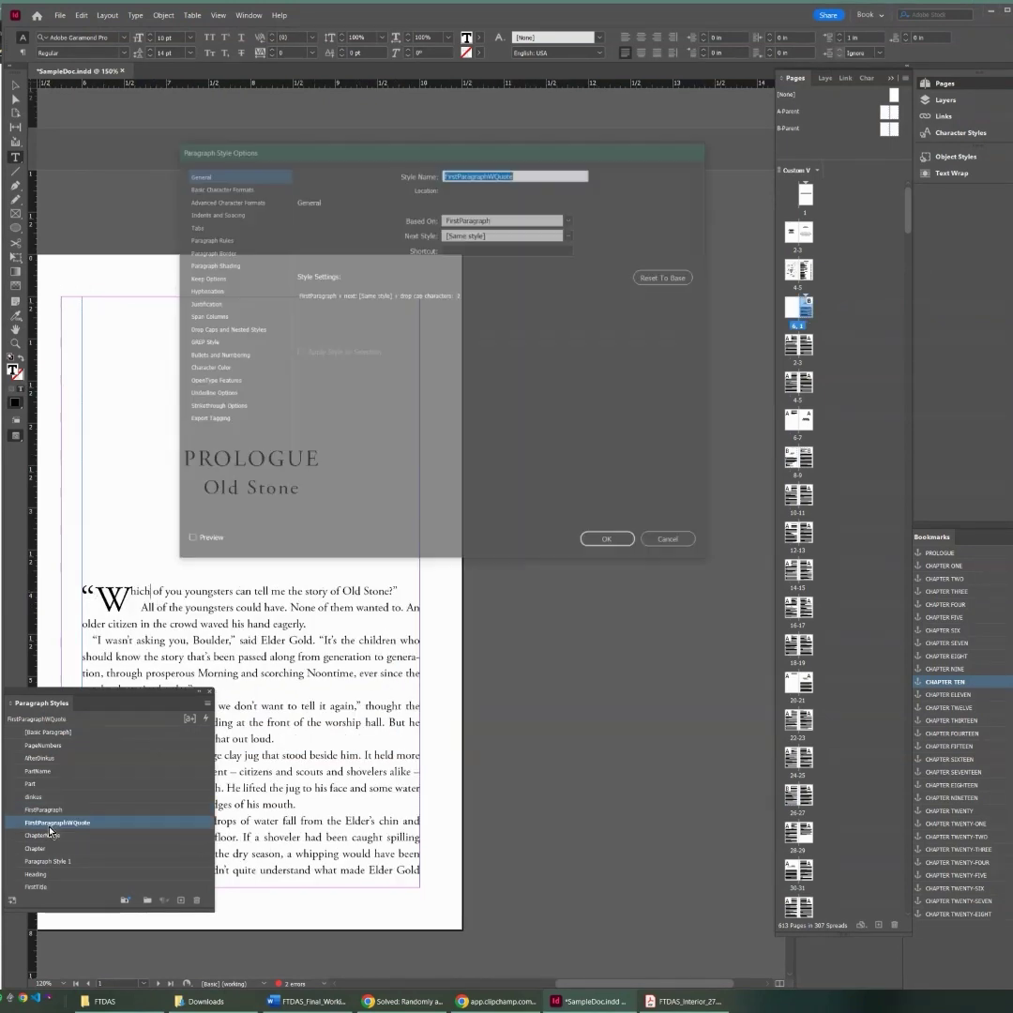
{"action": "left_click", "coordinate": [219, 187]}
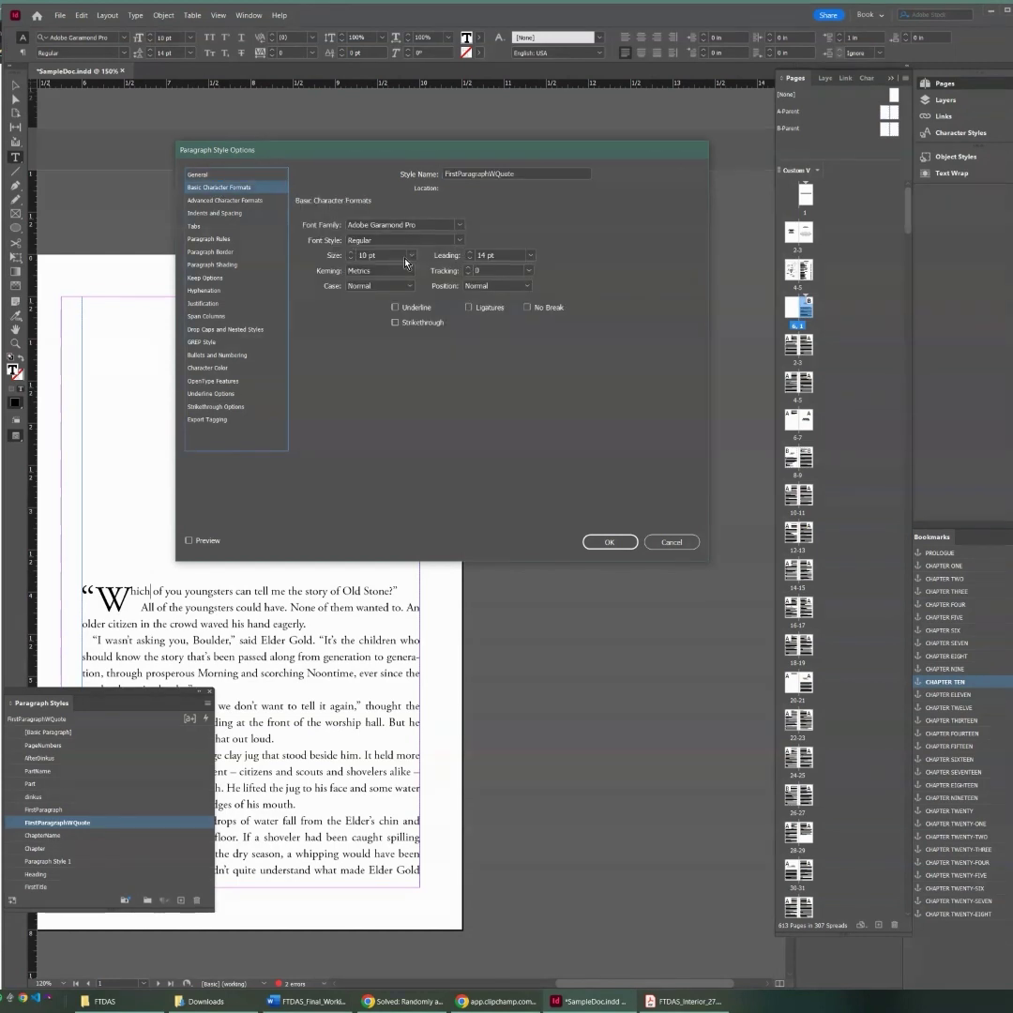
{"action": "left_click", "coordinate": [609, 542]}
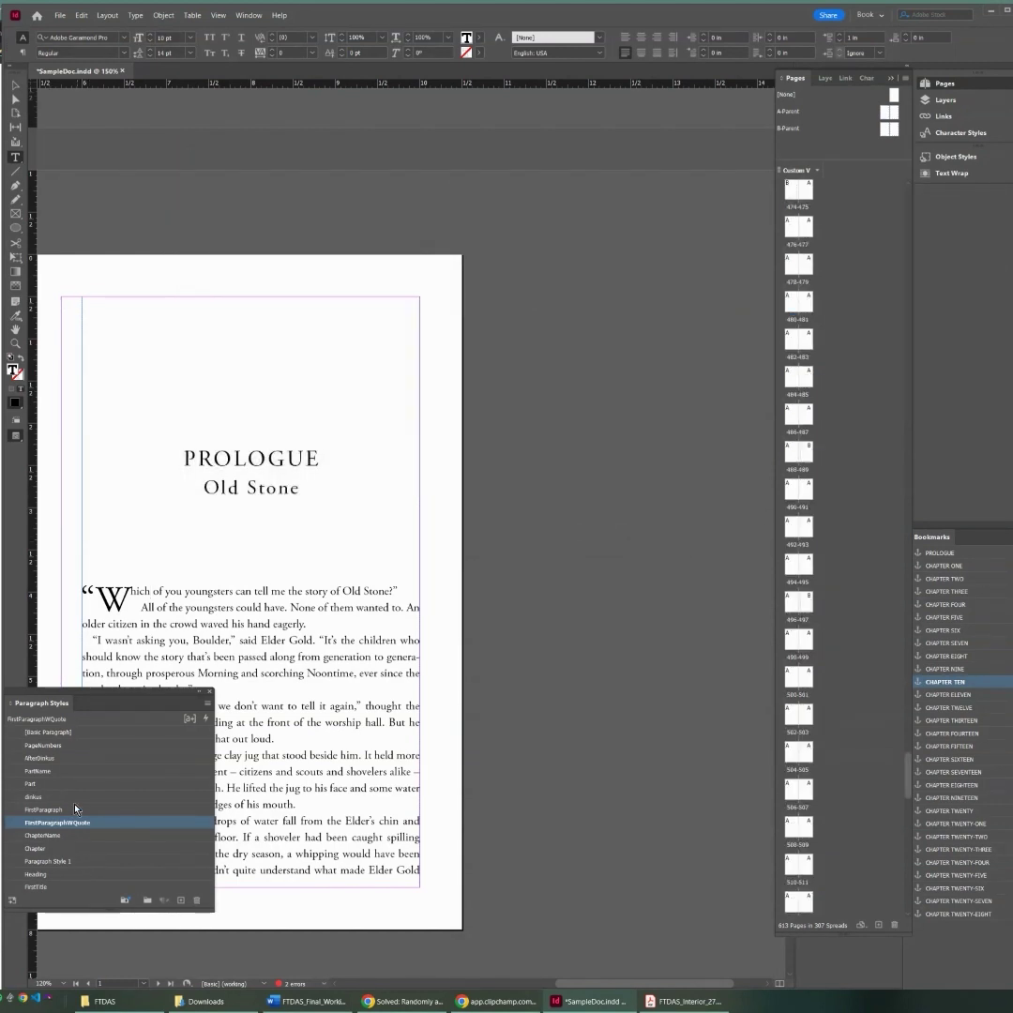
{"action": "right_click", "coordinate": [47, 760]}
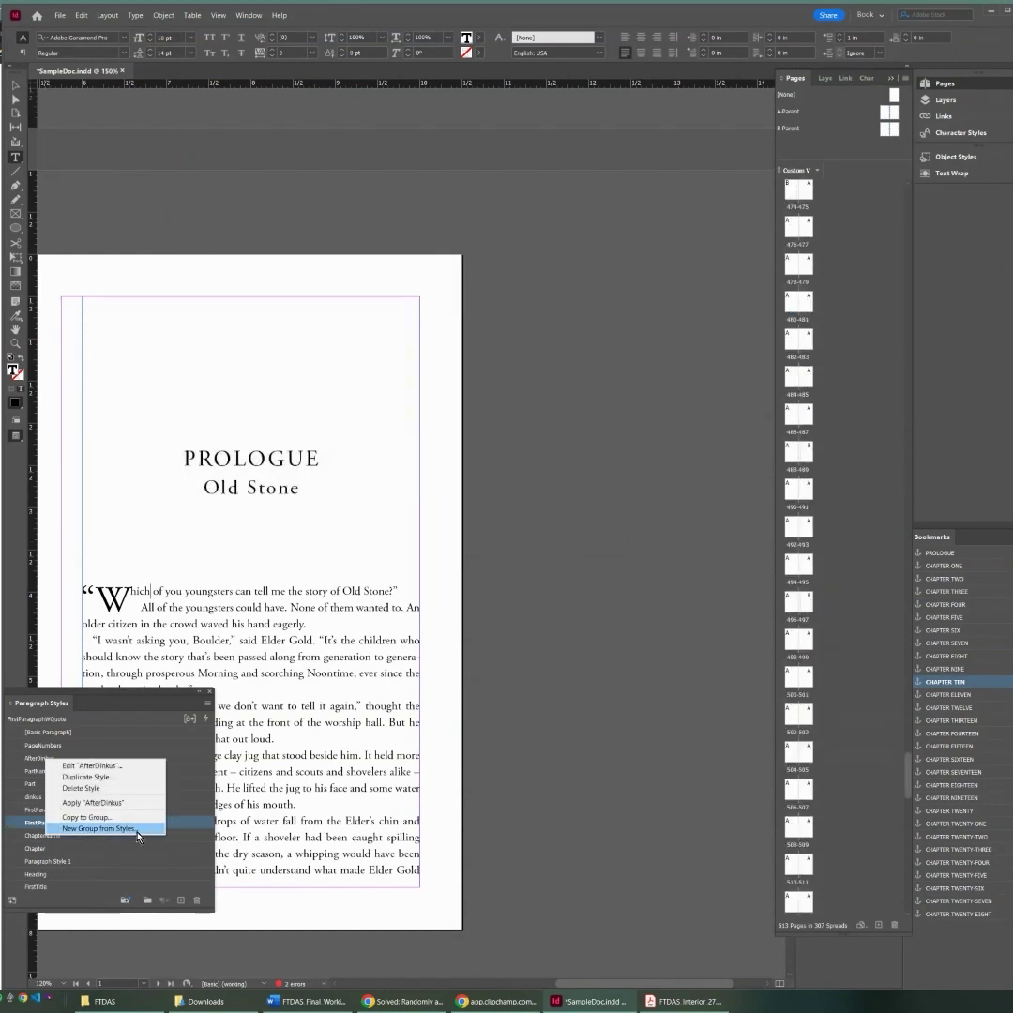
{"action": "left_click", "coordinate": [94, 765]}
{"action": "left_click", "coordinate": [217, 187]}
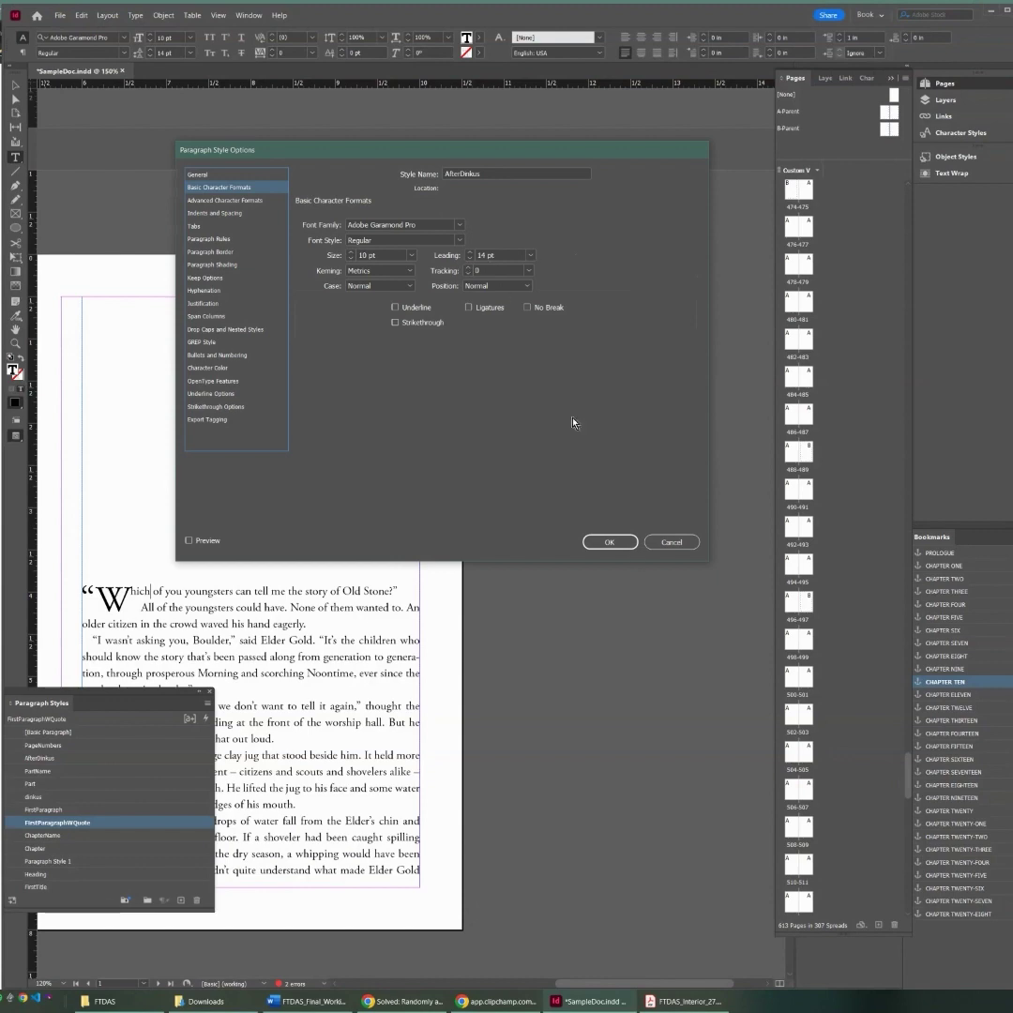
{"action": "left_click", "coordinate": [611, 543]}
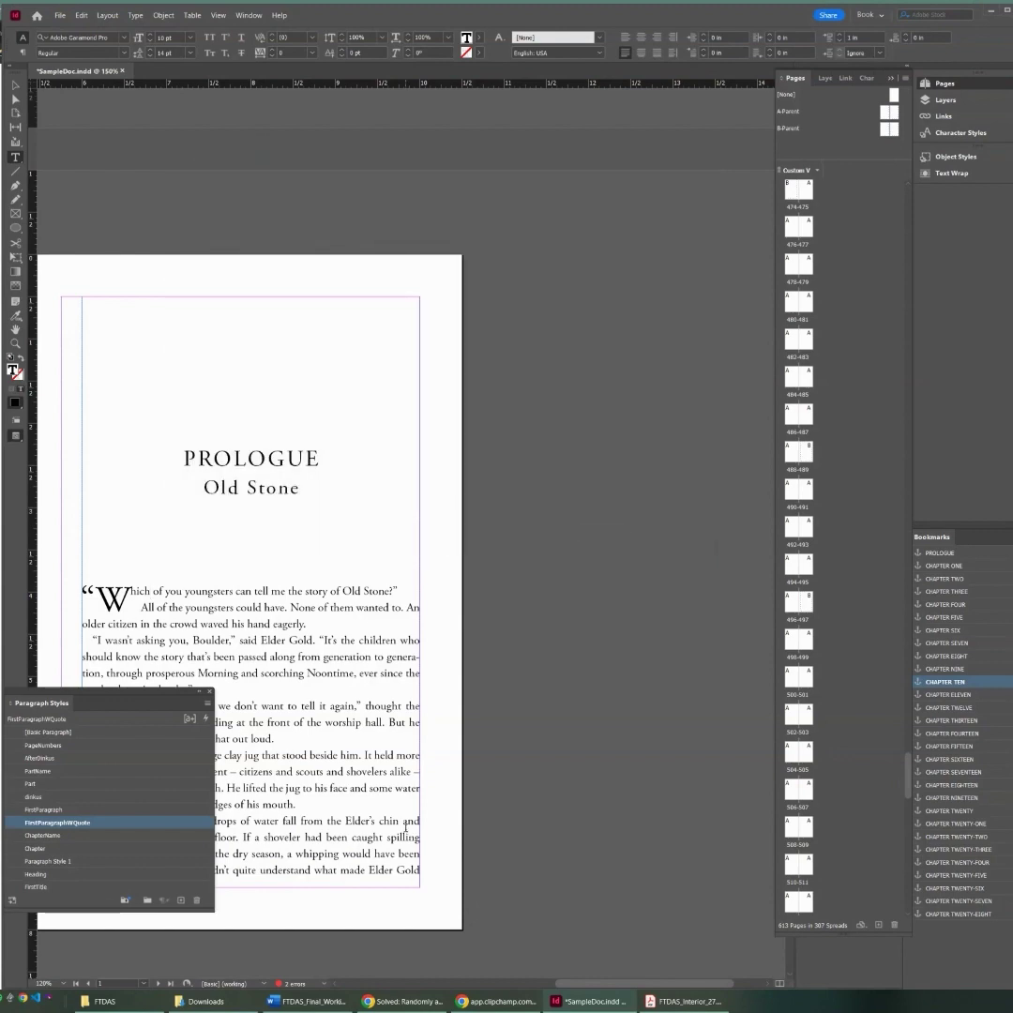
Delete the empty pages after the end of the text, from page 439 through the last page, including their objects.
{"action": "double_click", "coordinate": [794, 361]}
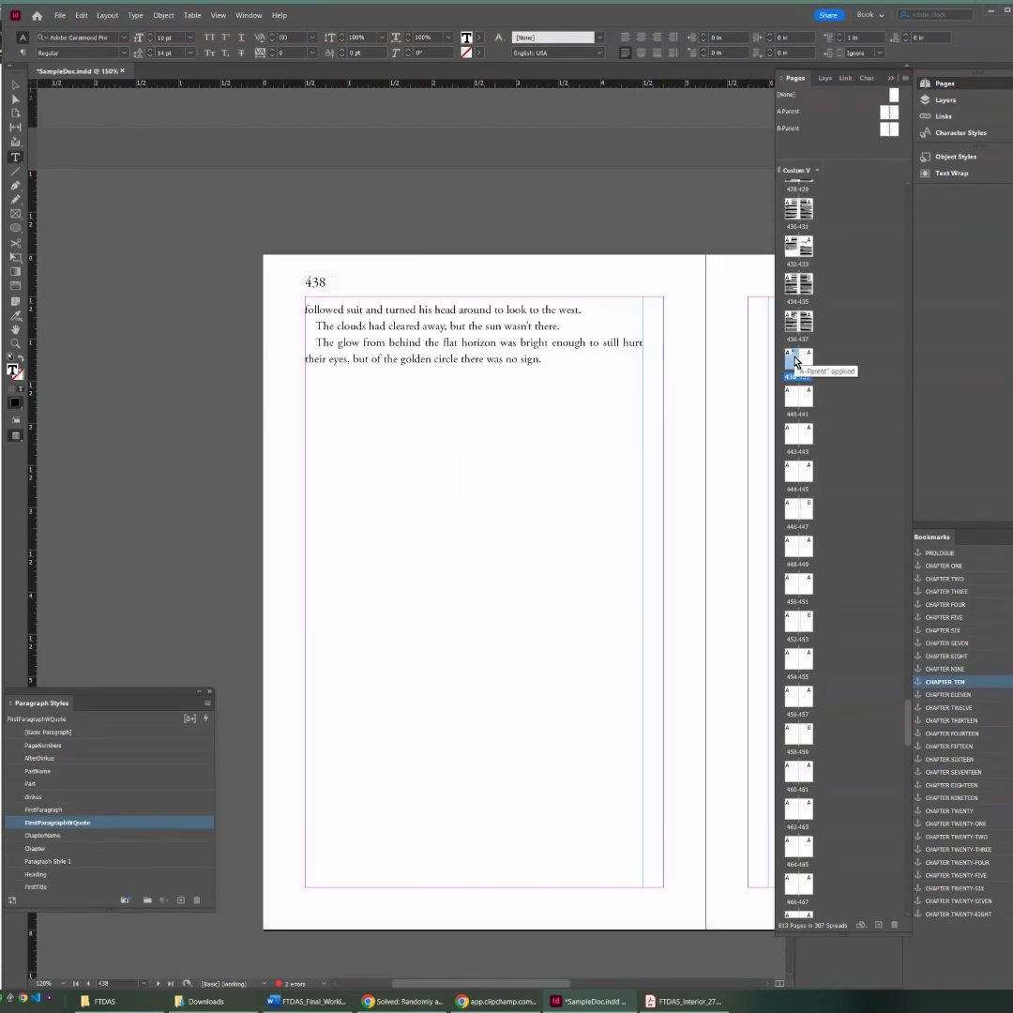
{"action": "left_click_drag", "start_coordinate": [555, 984], "coordinate": [642, 984]}
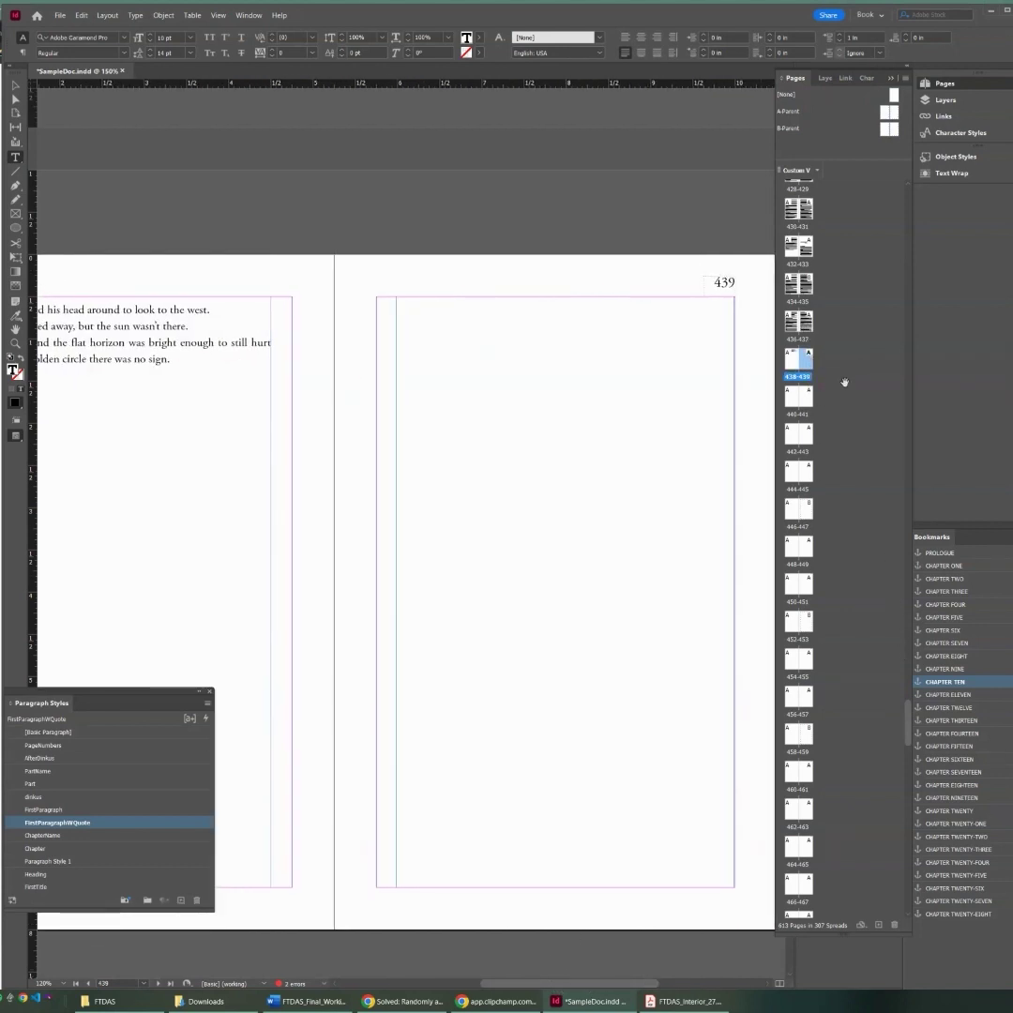
{"action": "left_click_drag", "start_coordinate": [909, 730], "coordinate": [915, 908]}
{"action": "left_click", "coordinate": [810, 898], "text": "shift"}
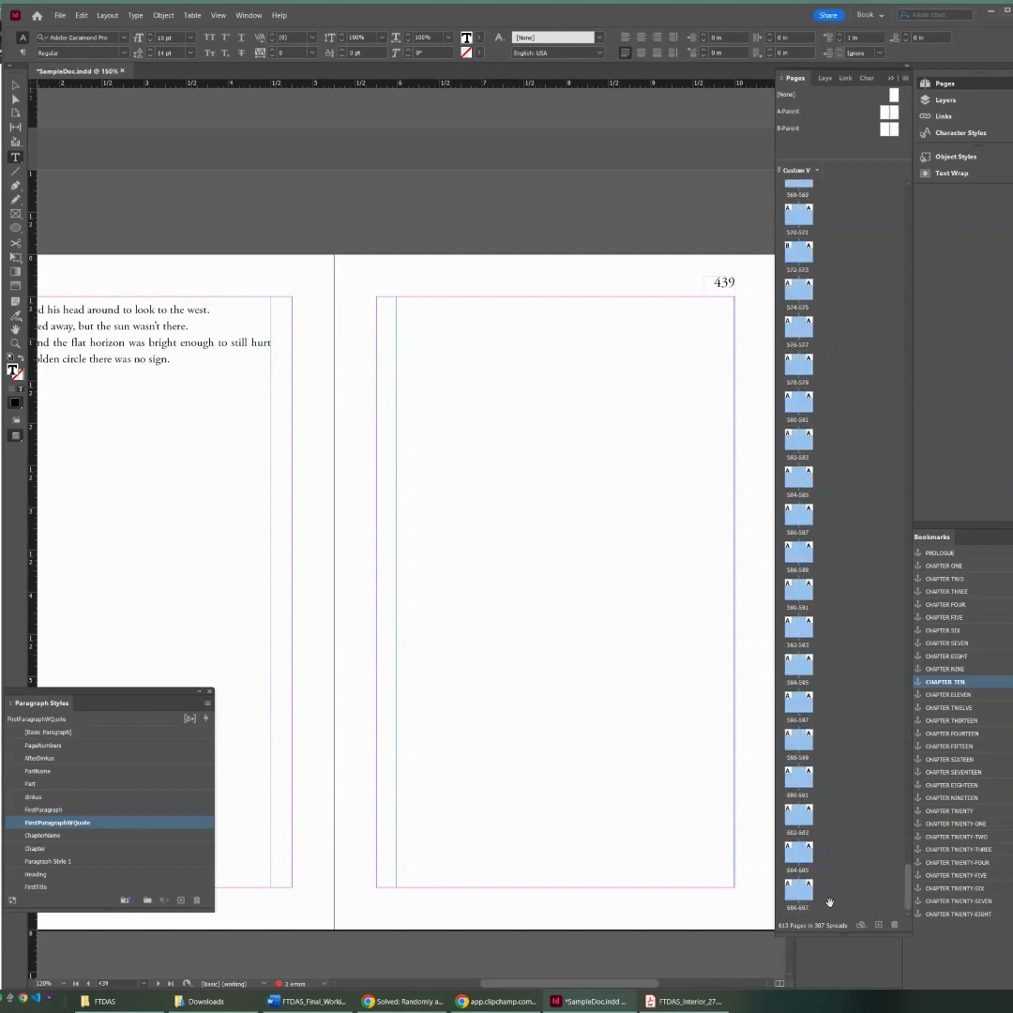
{"action": "left_click", "coordinate": [894, 925]}
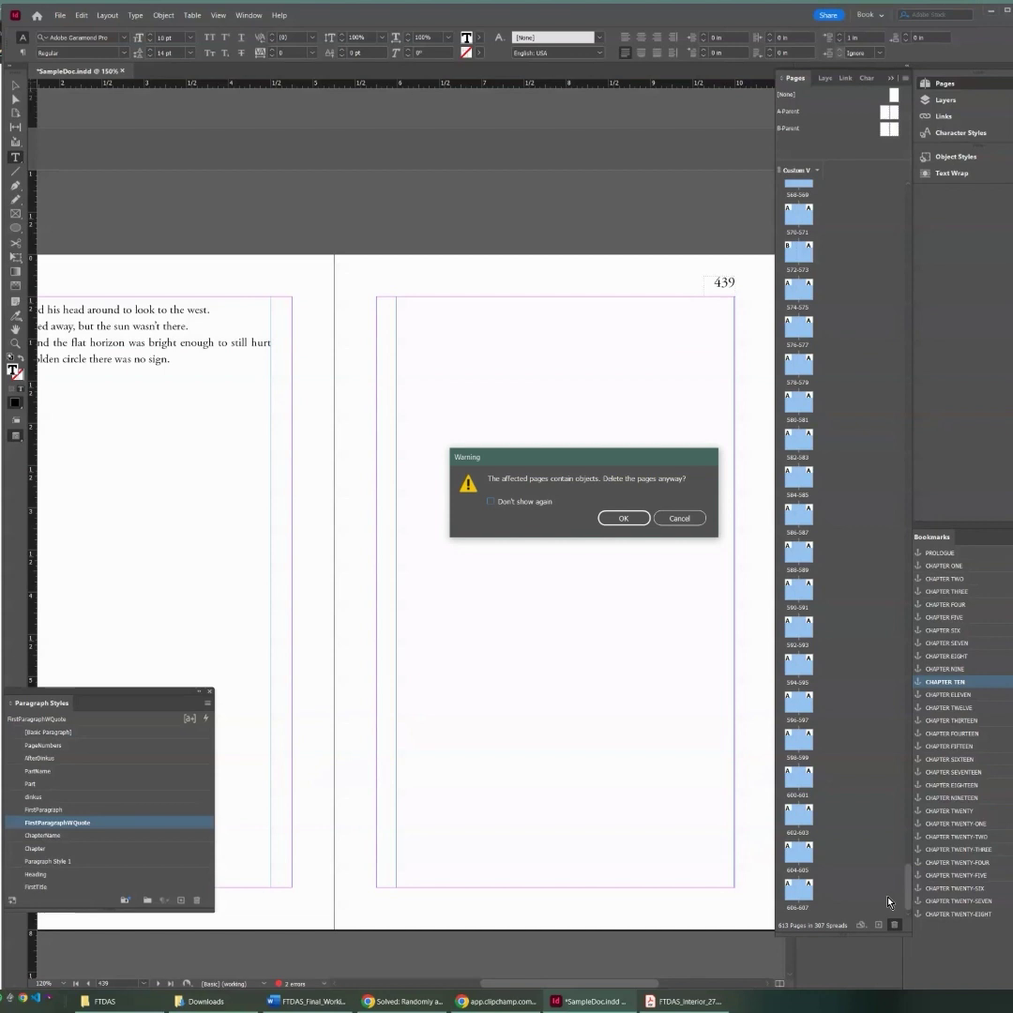
{"action": "left_click", "coordinate": [634, 518]}
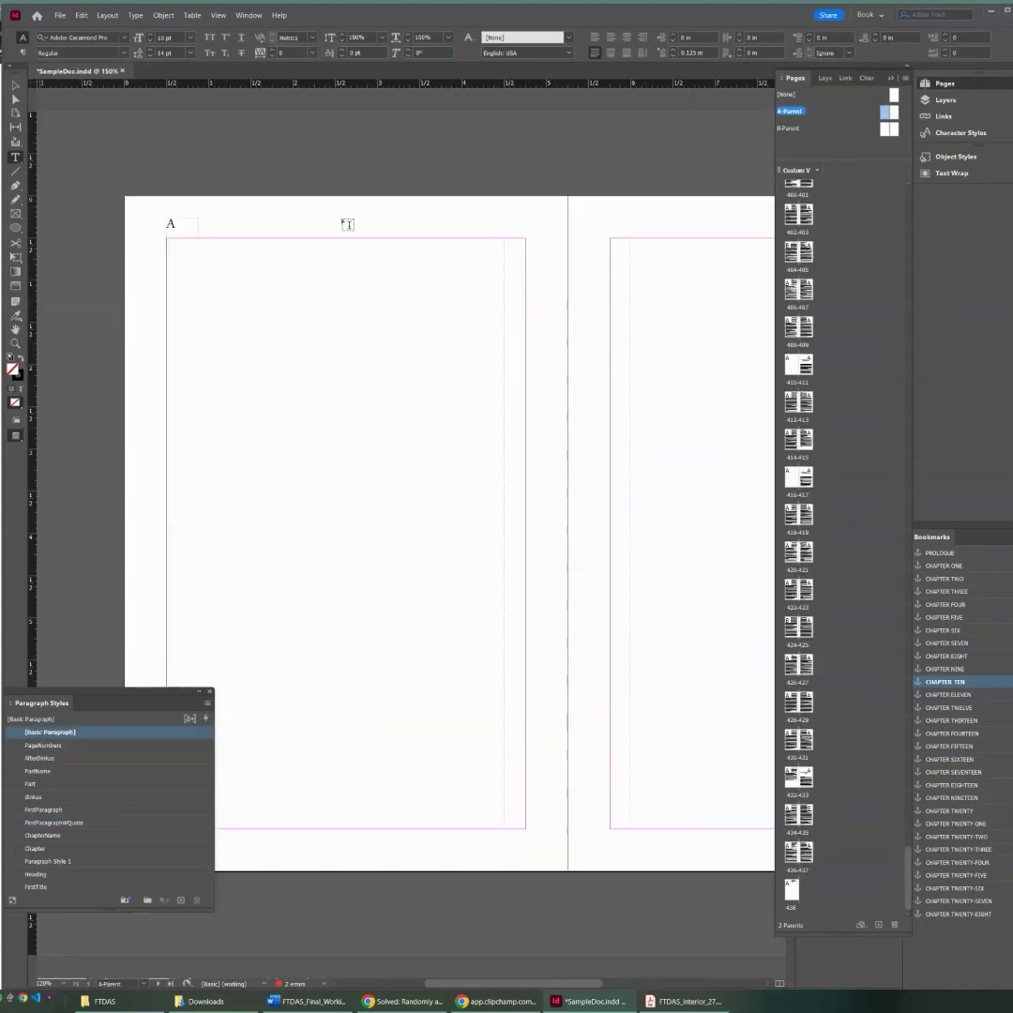
Widen the page number text frame on the left-hand A-Parent page to about 2.28 in.
{"action": "left_click", "coordinate": [176, 224]}
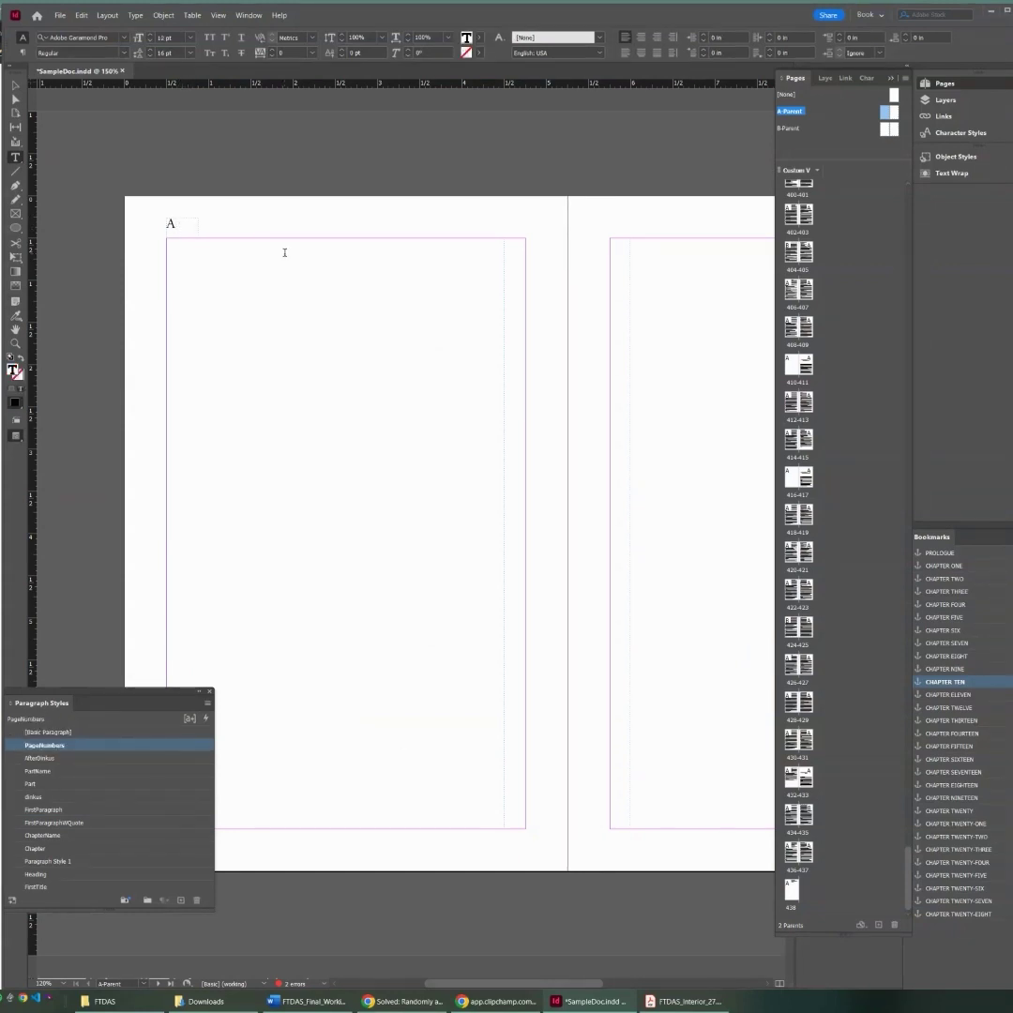
{"action": "left_click", "coordinate": [15, 84]}
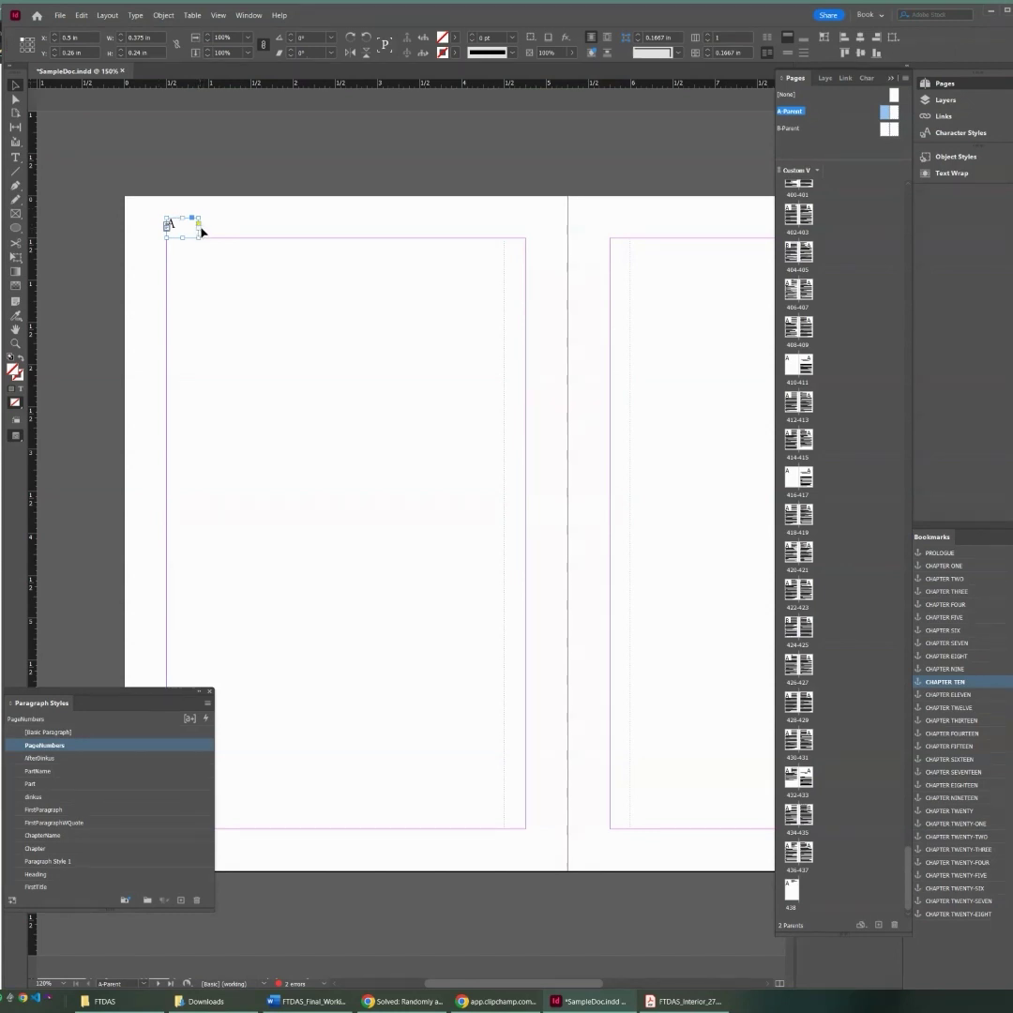
{"action": "left_click_drag", "start_coordinate": [198, 235], "coordinate": [358, 238]}
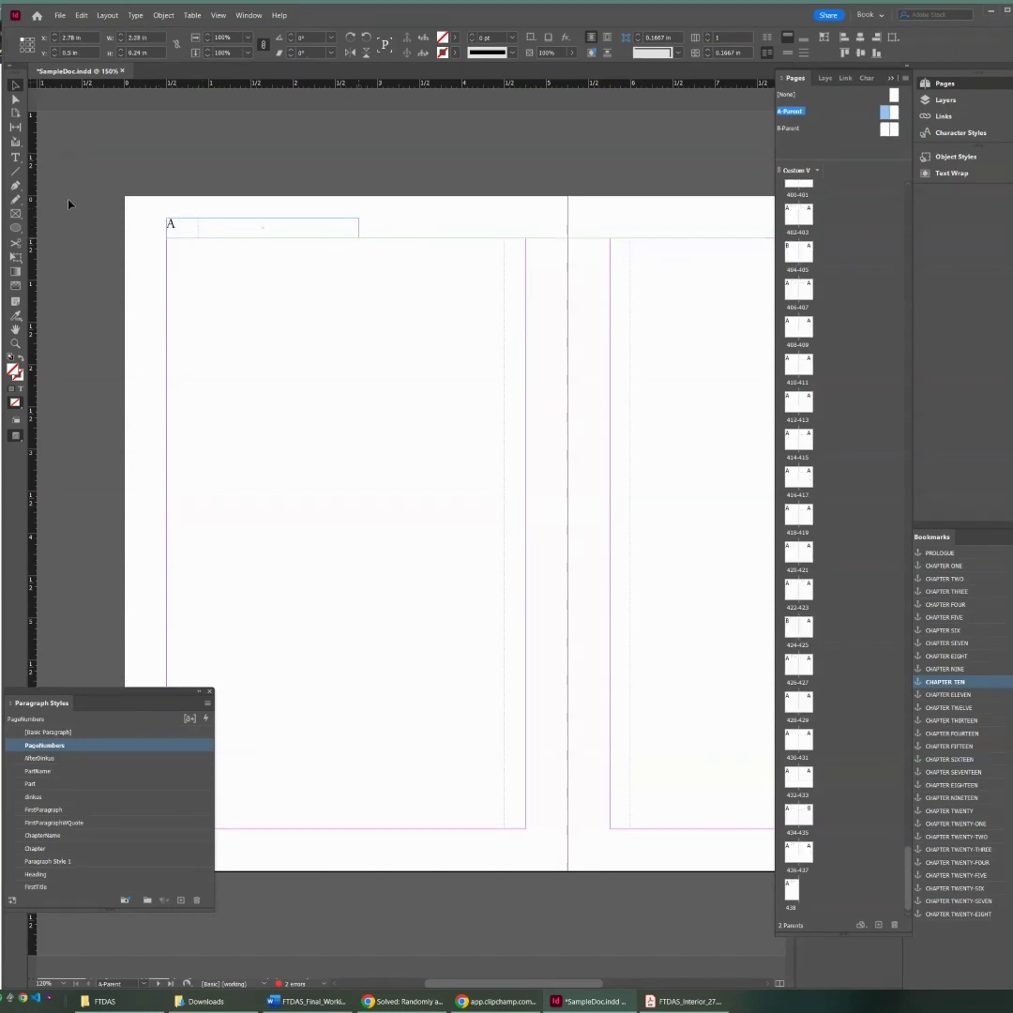
Add a hyphen and the author's full name in capitals after the page number marker on the left-hand A-Parent page.
{"action": "left_click", "coordinate": [15, 160]}
{"action": "left_click", "coordinate": [226, 233]}
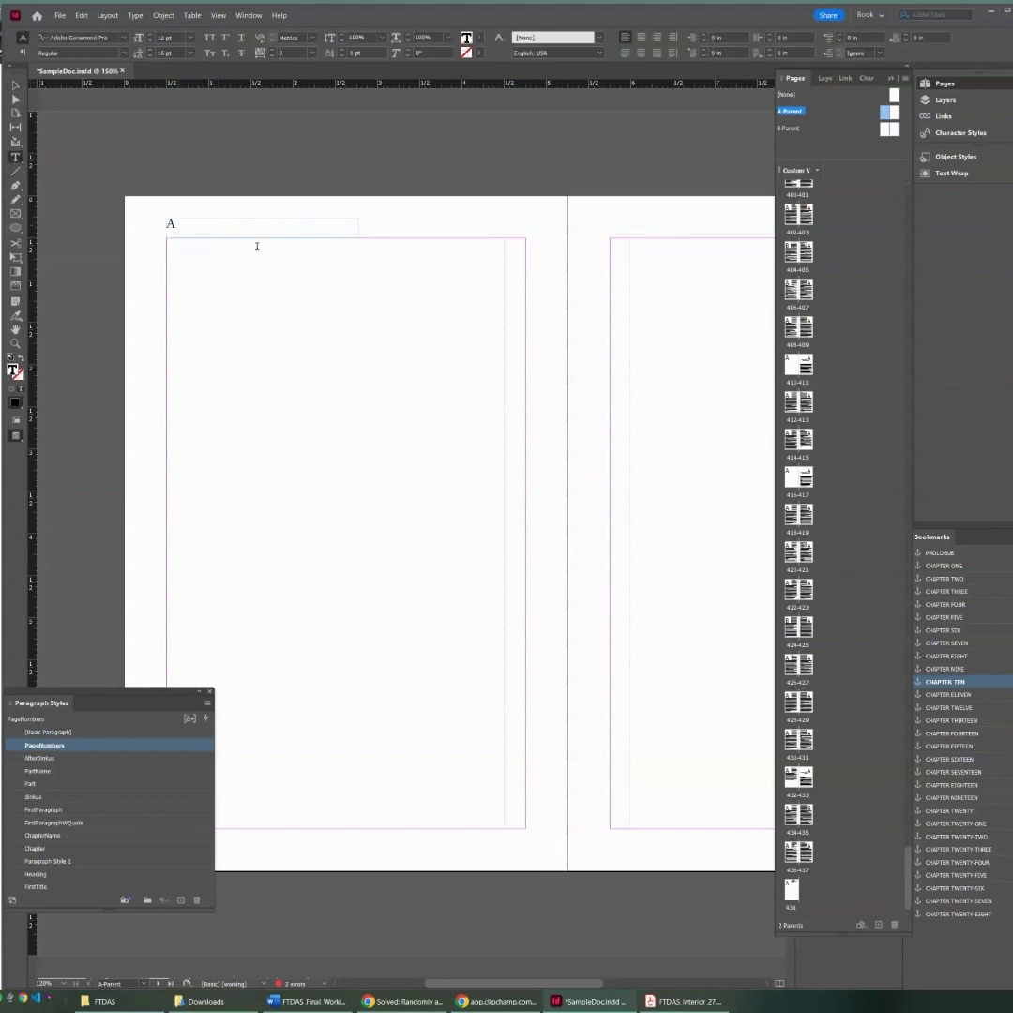
{"action": "type", "text": "- JOHN M. BROADHEAD"}
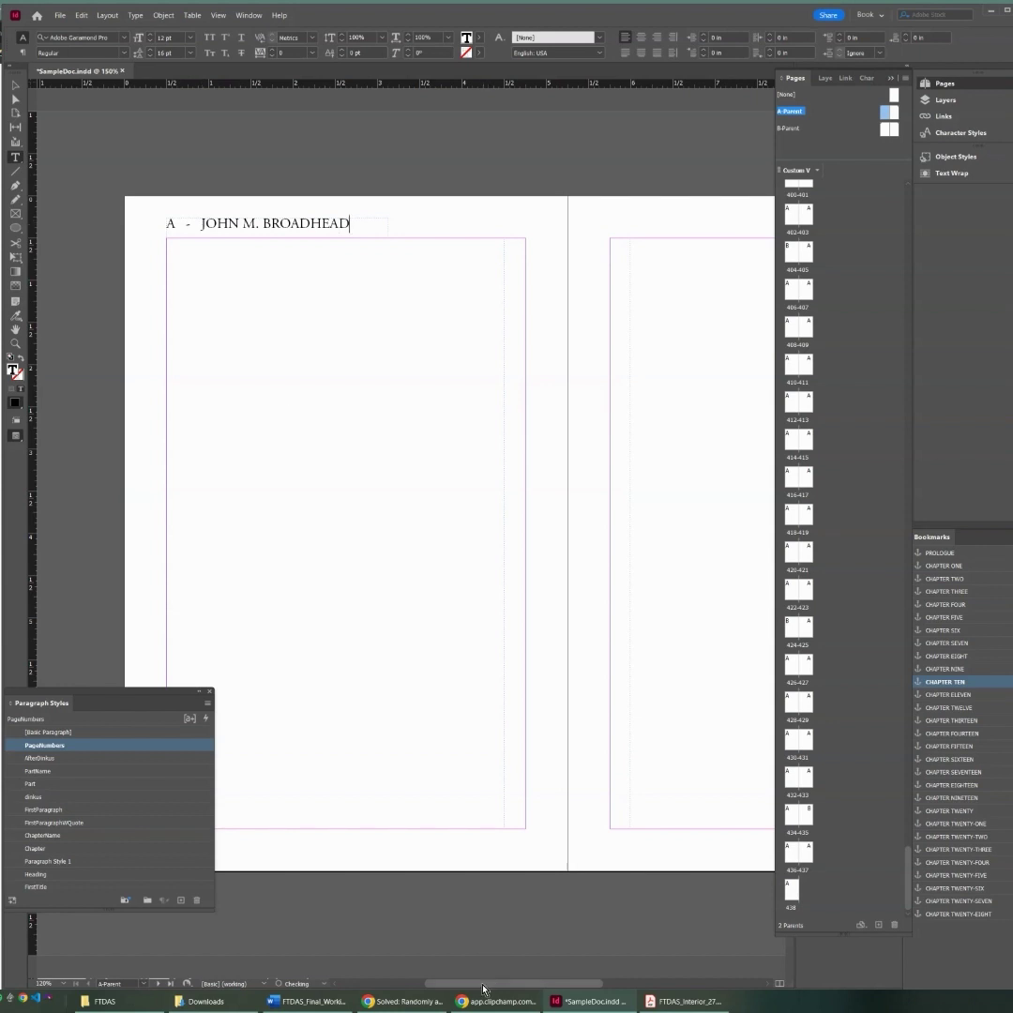
Widen the page number text frame on the right-hand A-Parent page toward the spine, to about 3.19 in.
{"action": "scroll", "coordinate": [473, 969], "scroll_direction": "right", "scroll_amount": 6}
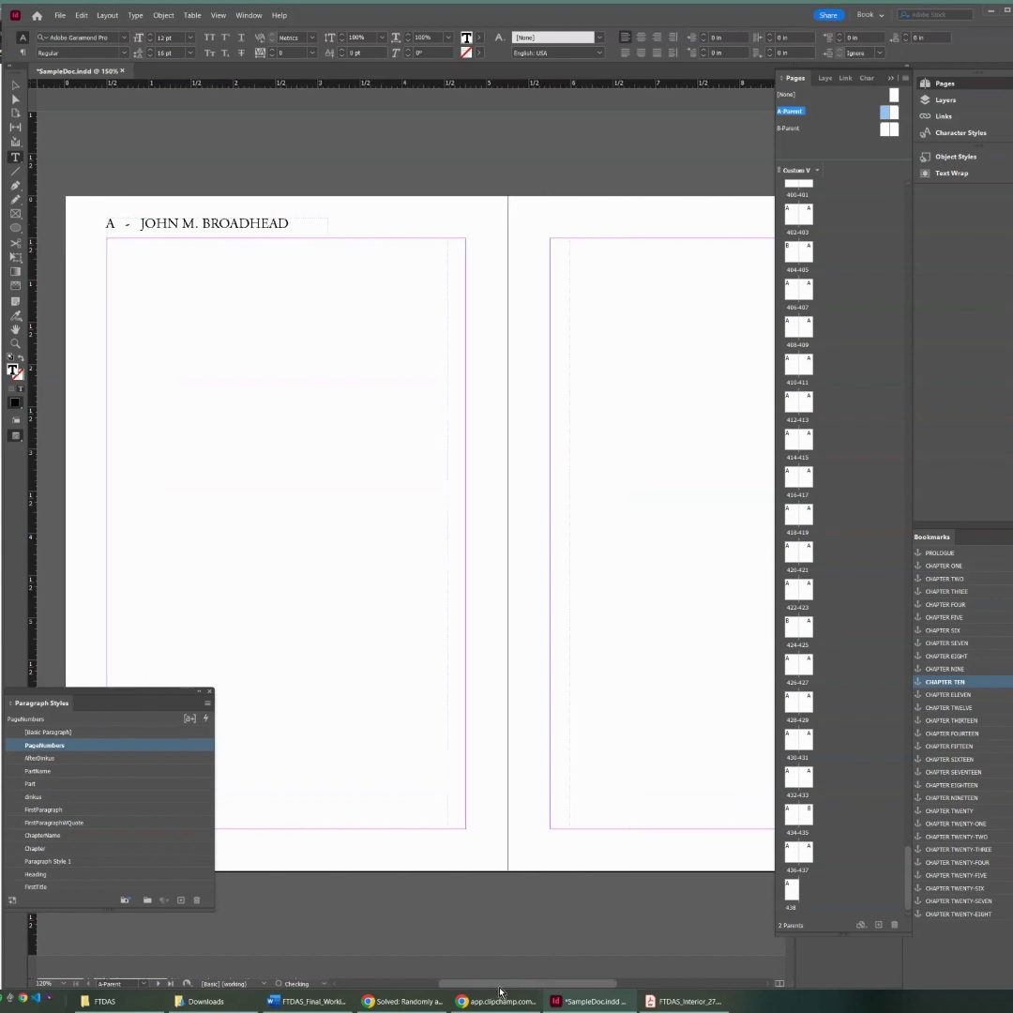
{"action": "left_click", "coordinate": [15, 84]}
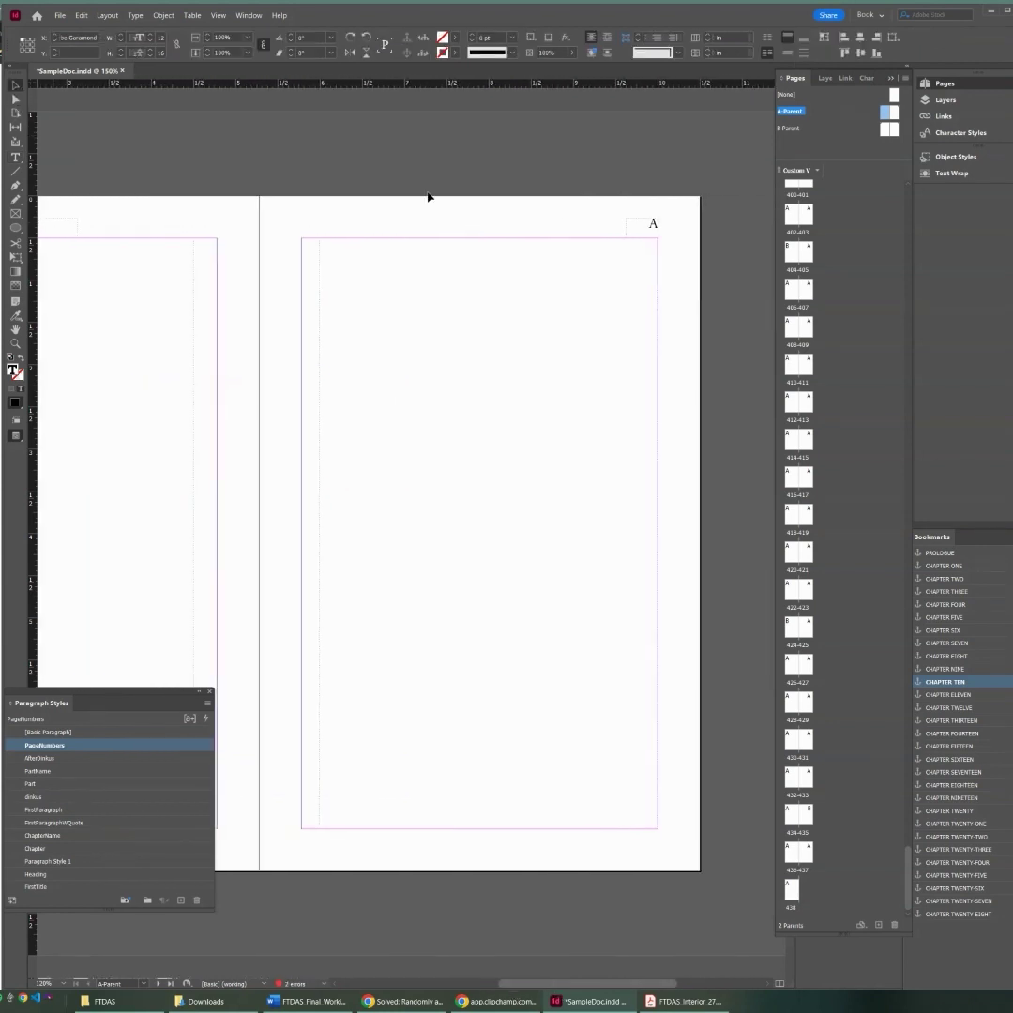
{"action": "left_click", "coordinate": [628, 227]}
{"action": "left_click_drag", "start_coordinate": [628, 227], "coordinate": [387, 239]}
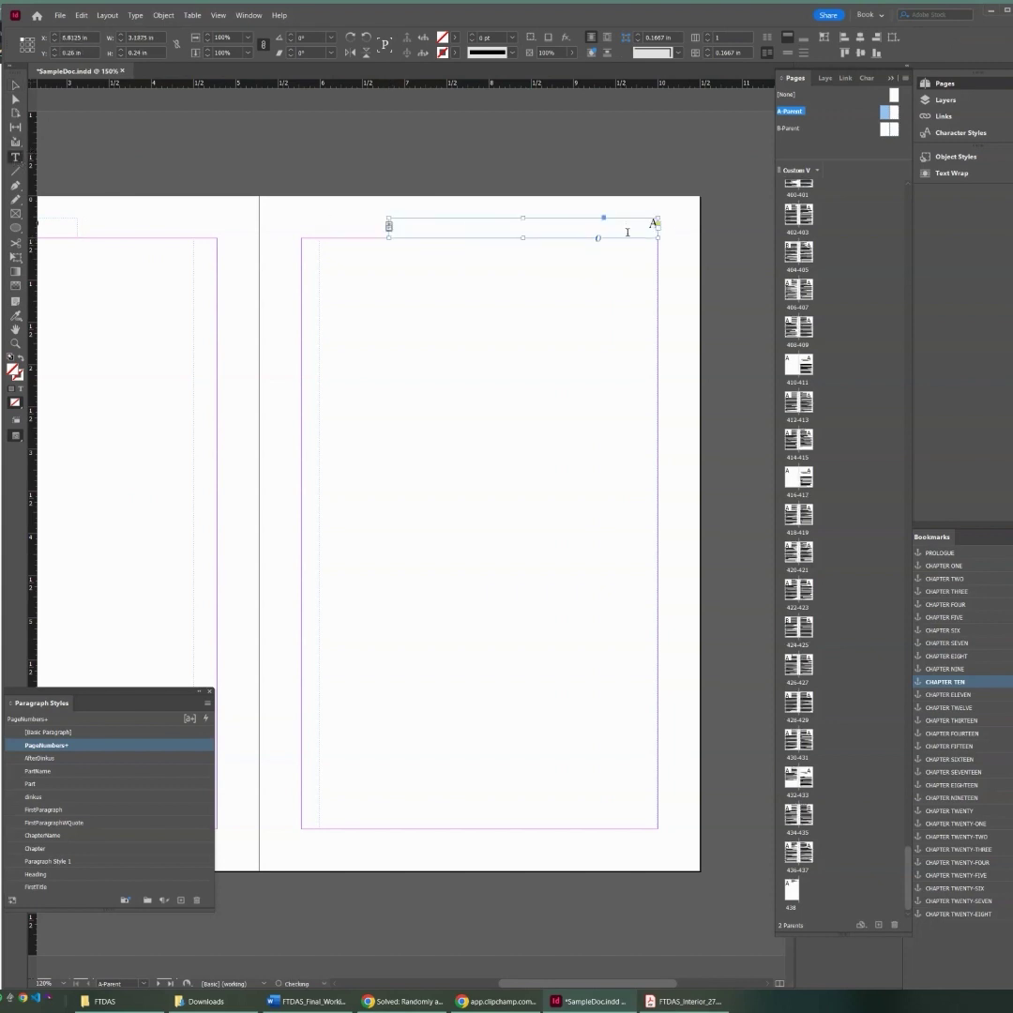
Add the title FAREWELL TO DUST AND SUN and a hyphen before the page number marker on the right-hand A-Parent page.
{"action": "left_click", "coordinate": [15, 157]}
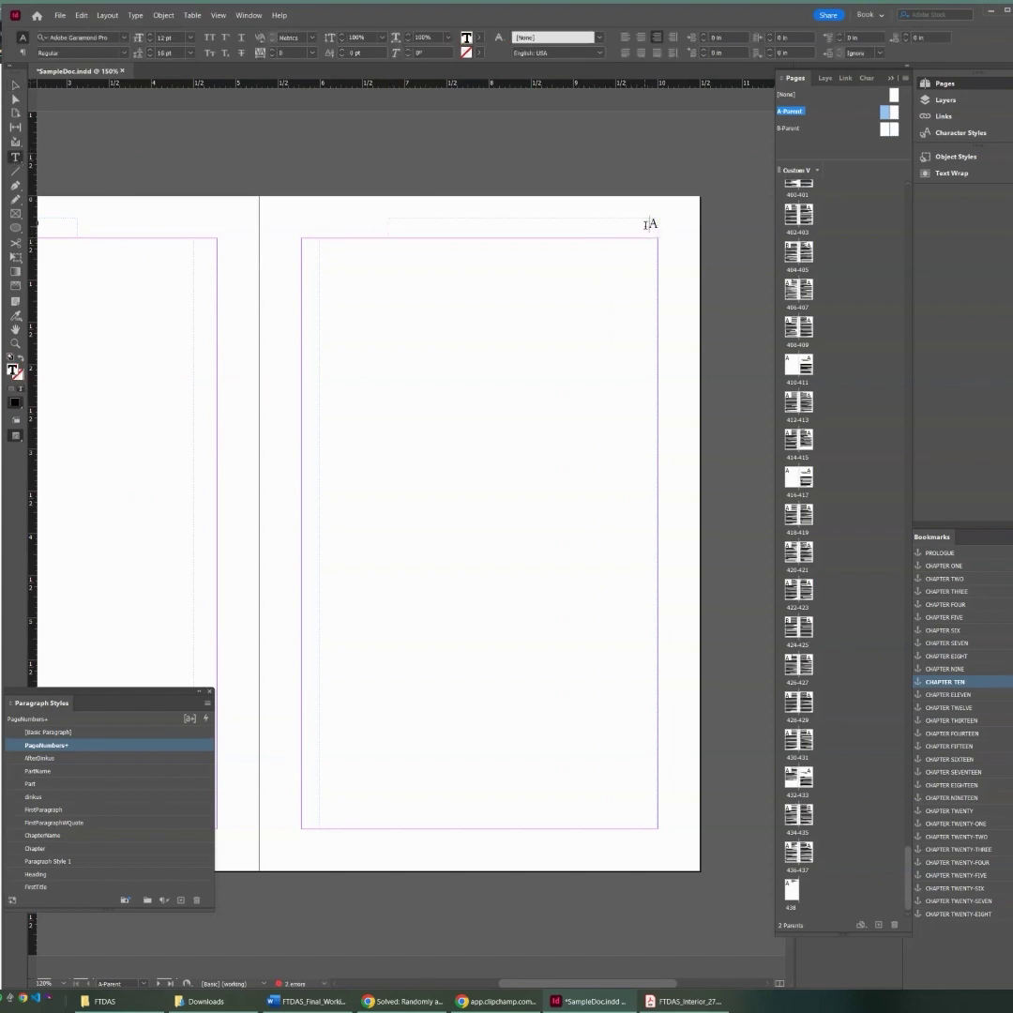
{"action": "left_click", "coordinate": [646, 231]}
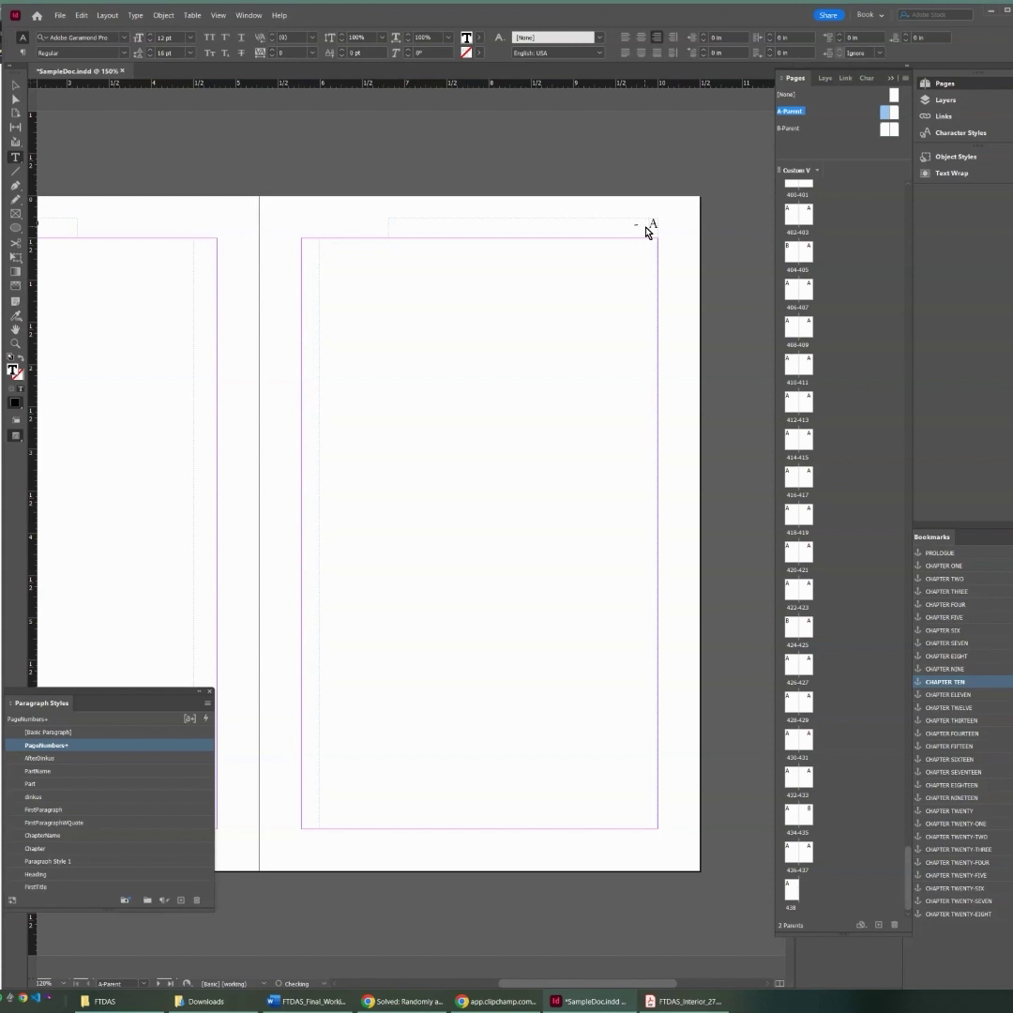
{"action": "type", "text": "FAREWELL TO DUST AND SUN | A"}
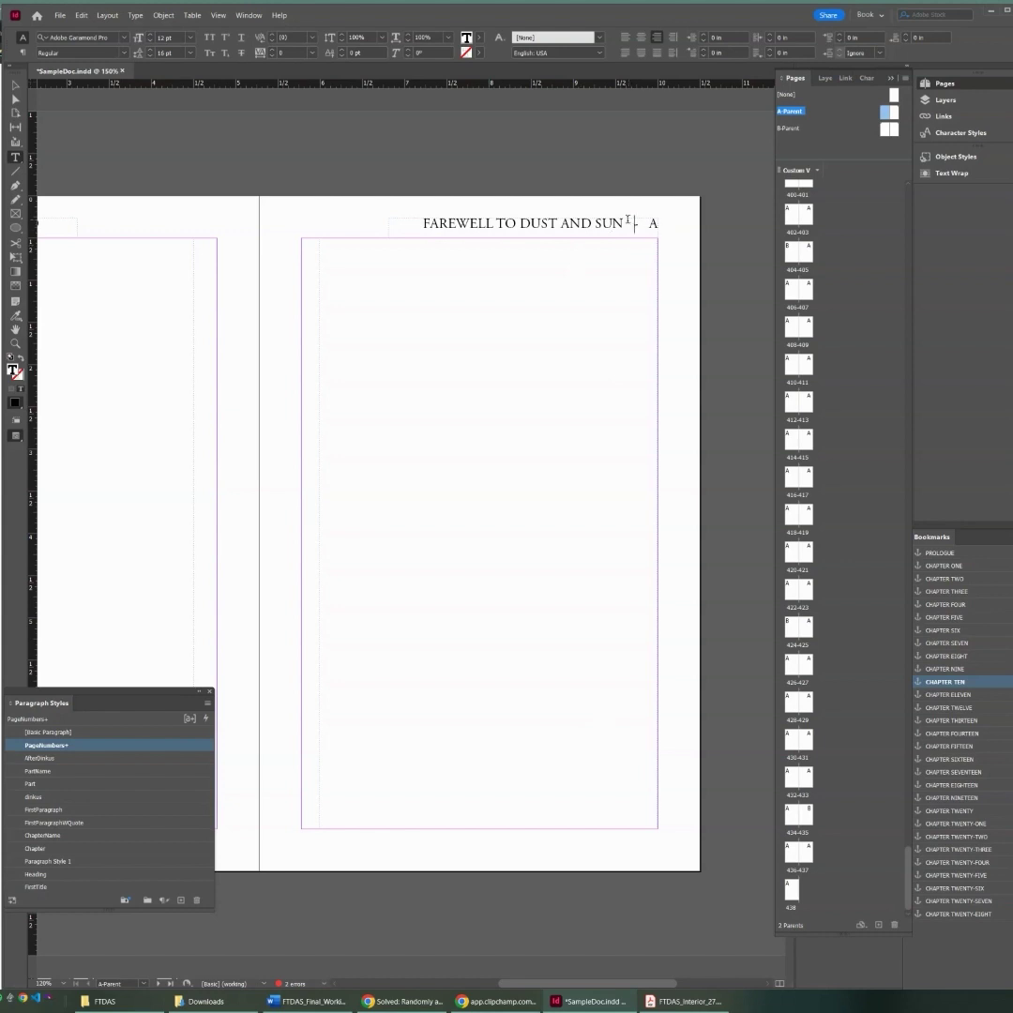
Reduce the book title in the right-hand A-Parent header to 9 pt.
{"action": "left_click_drag", "start_coordinate": [627, 223], "coordinate": [420, 223]}
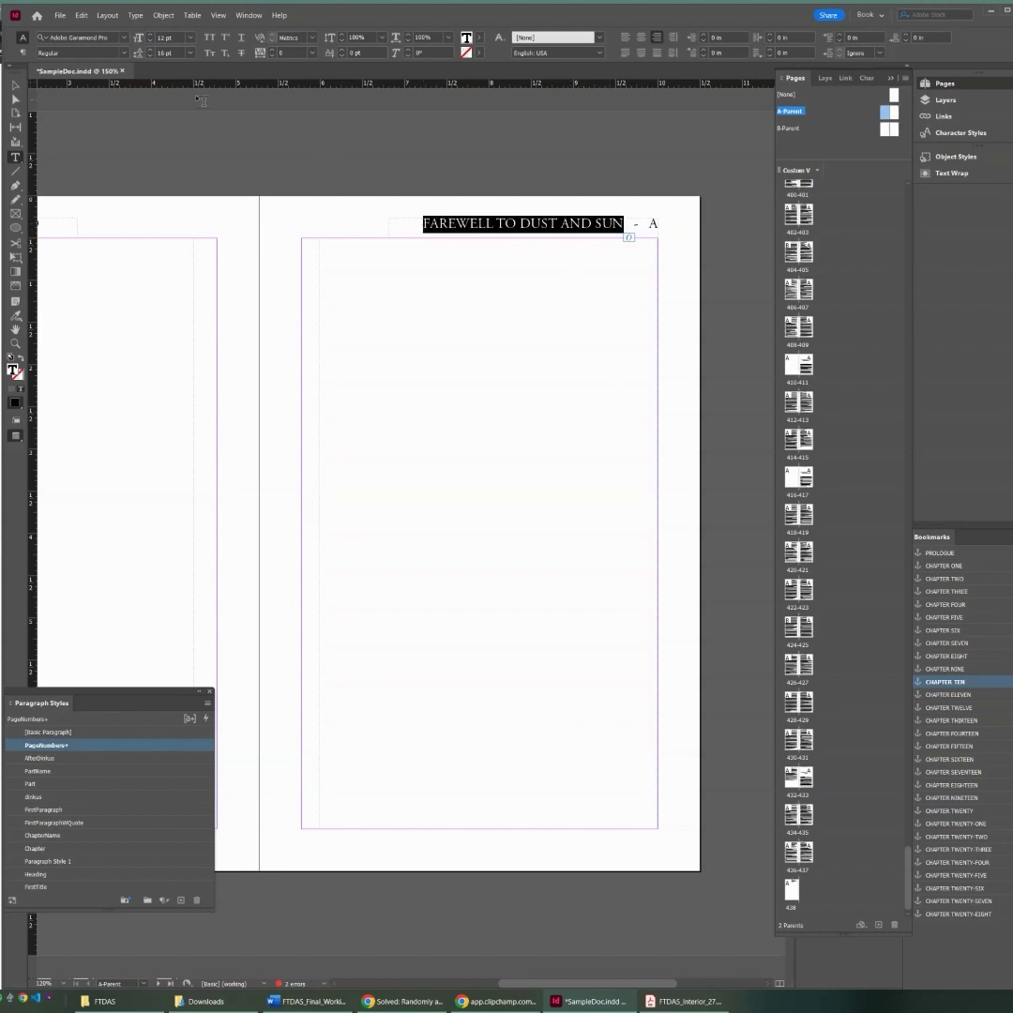
{"action": "left_click", "coordinate": [150, 41]}
{"action": "left_click", "coordinate": [150, 42]}
{"action": "left_click", "coordinate": [150, 41]}
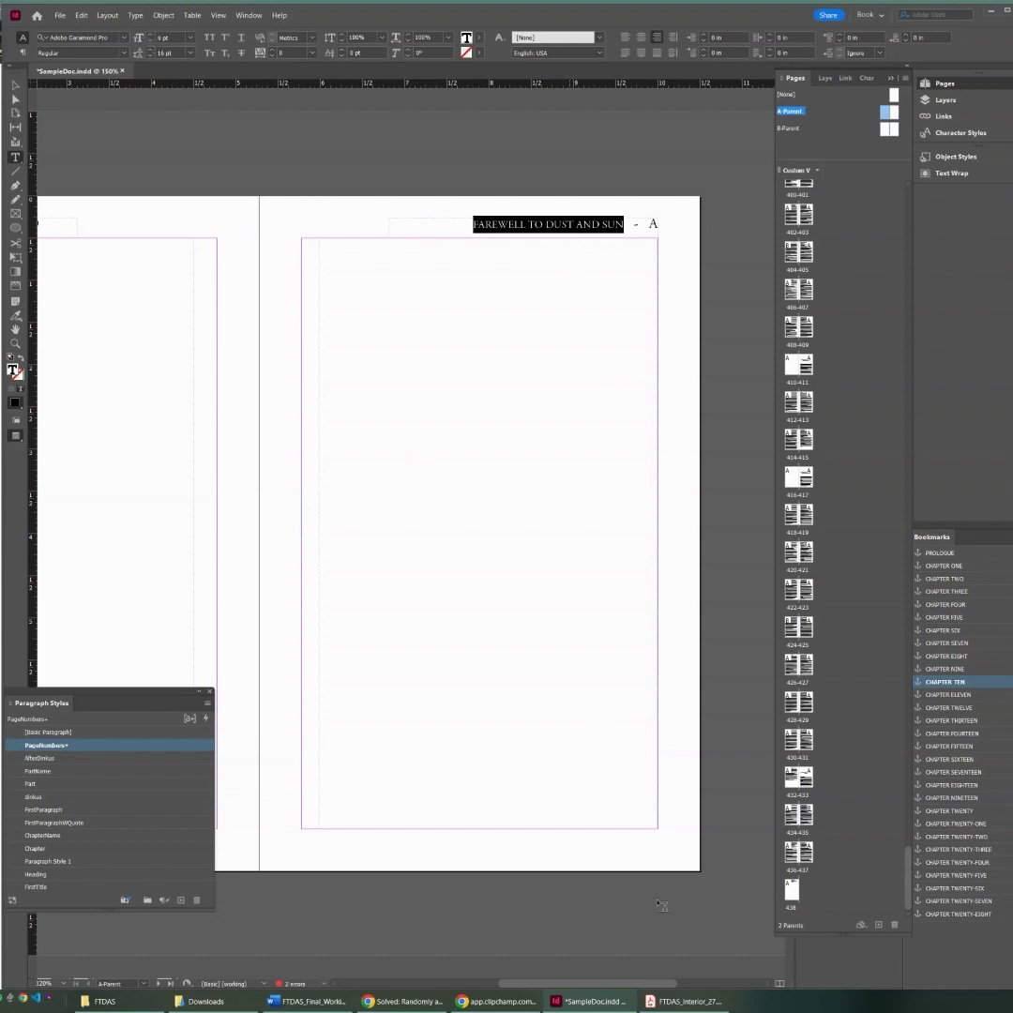
Reduce the author's name in the left-hand A-Parent header to 9 pt.
{"action": "scroll", "coordinate": [642, 987], "scroll_direction": "left", "scroll_amount": 5}
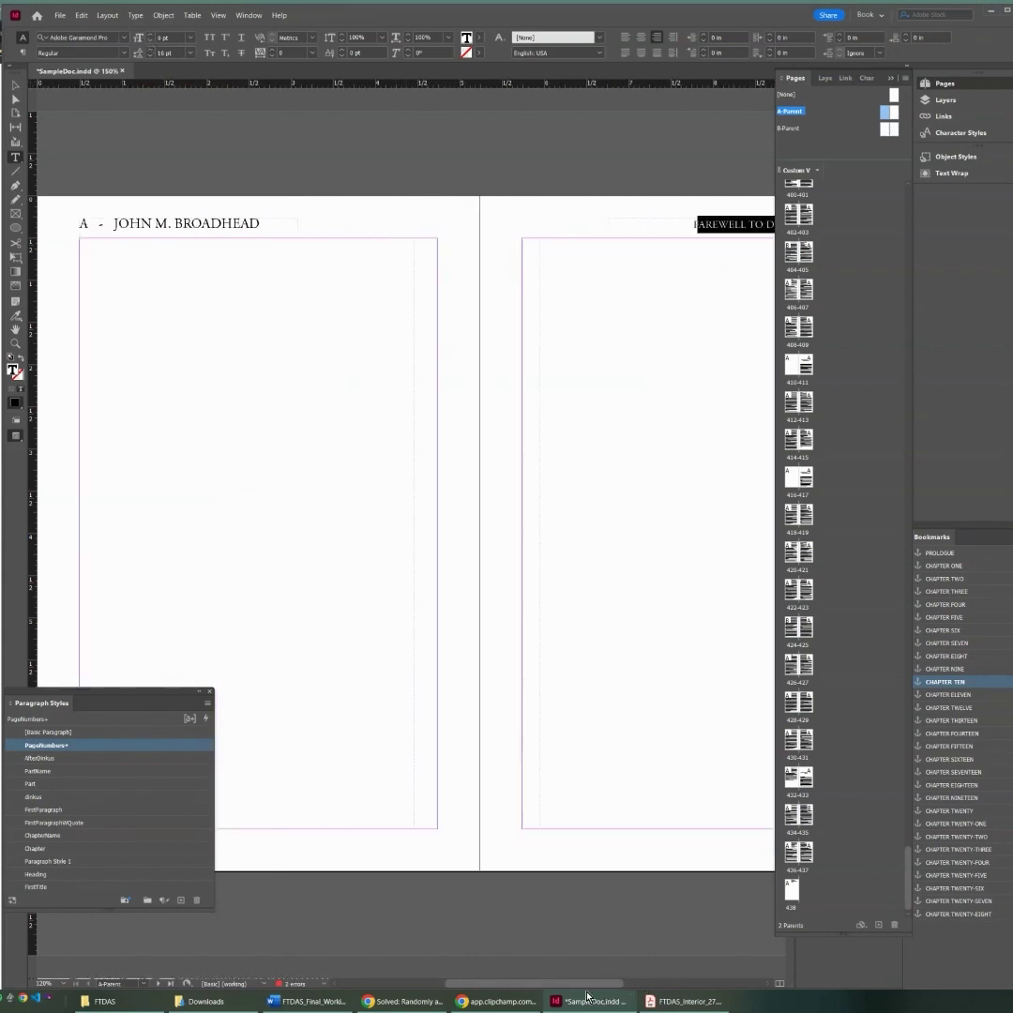
{"action": "left_click_drag", "start_coordinate": [303, 235], "coordinate": [152, 225]}
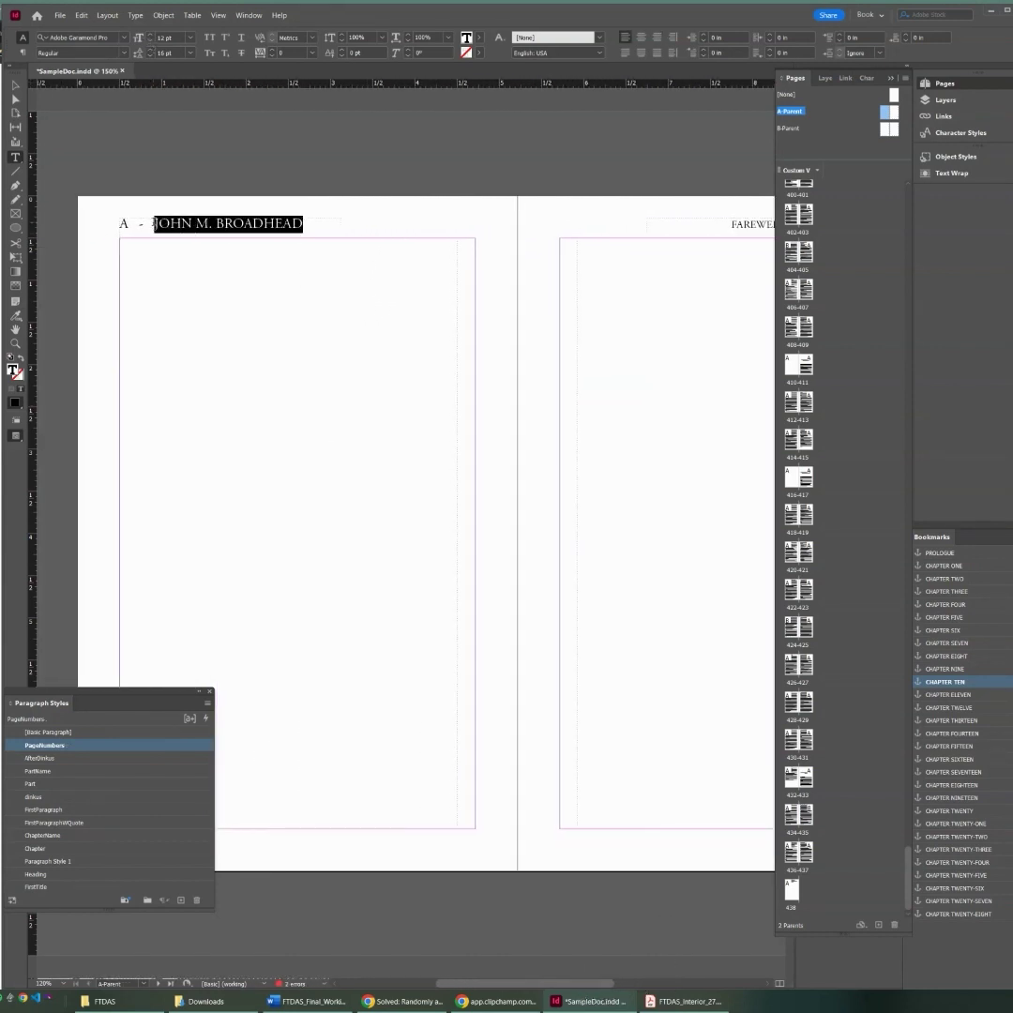
{"action": "left_click", "coordinate": [149, 41]}
{"action": "left_click", "coordinate": [149, 41]}
{"action": "left_click", "coordinate": [150, 41]}
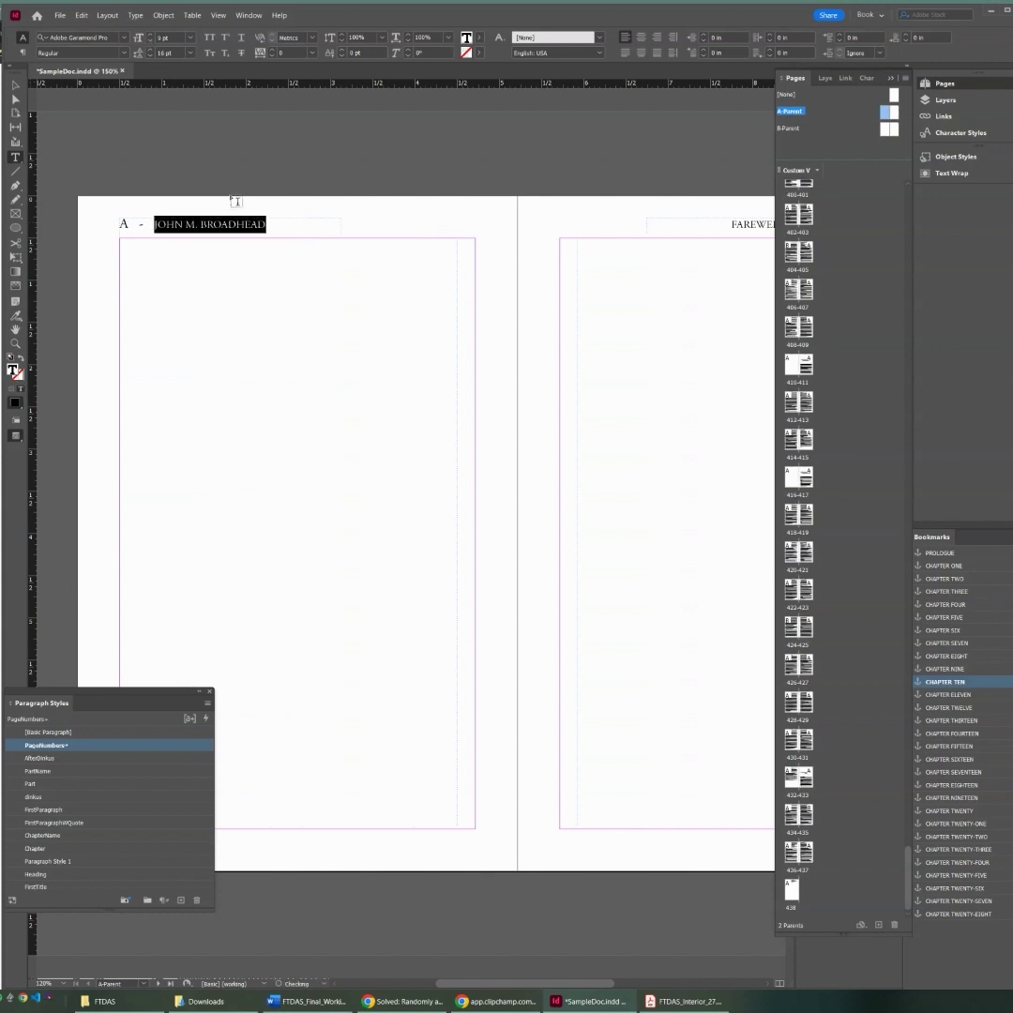
Check the running headers on both pages of spread 418-419.
{"action": "left_click", "coordinate": [227, 225]}
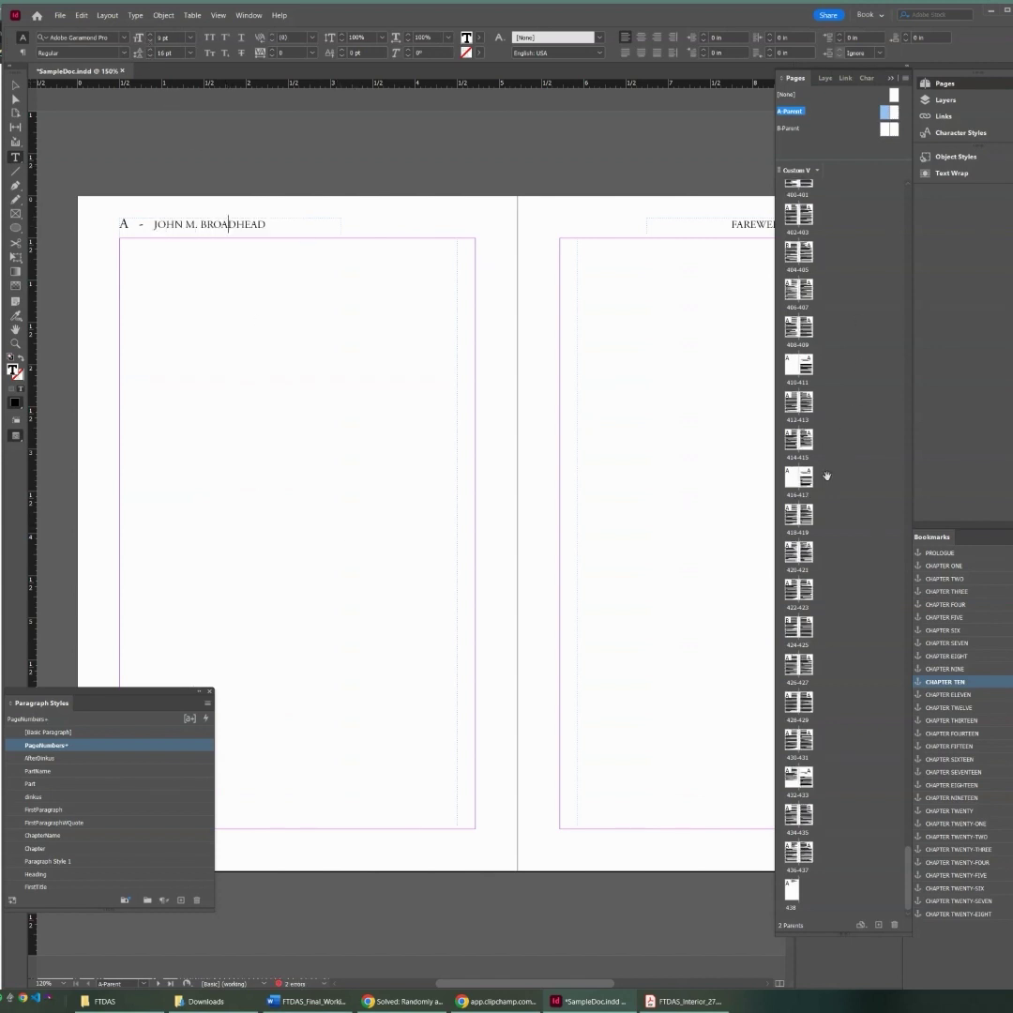
{"action": "double_click", "coordinate": [798, 514]}
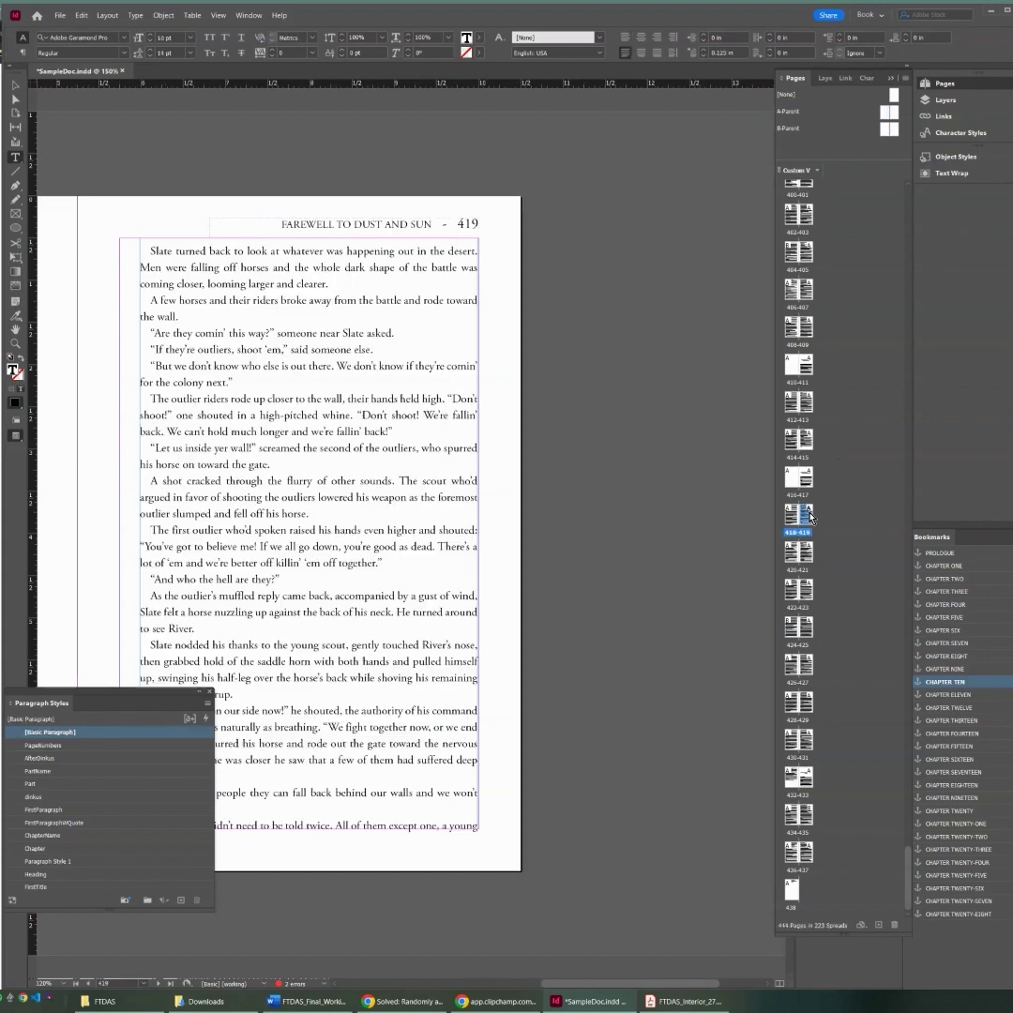
{"action": "left_click_drag", "start_coordinate": [572, 987], "coordinate": [525, 981]}
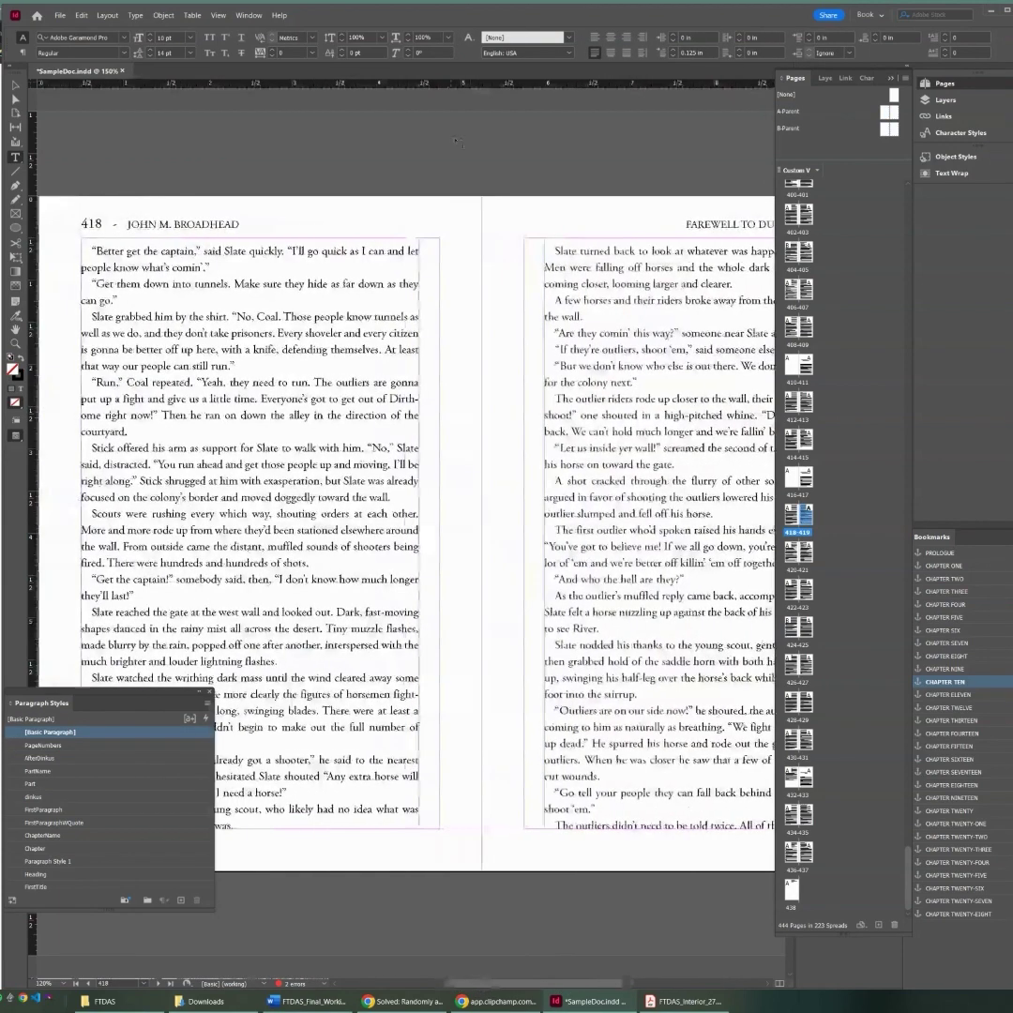
Start exporting the document as SampleDoc in Adobe PDF (Print) format to the Tutorials folder.
{"action": "left_click", "coordinate": [62, 16]}
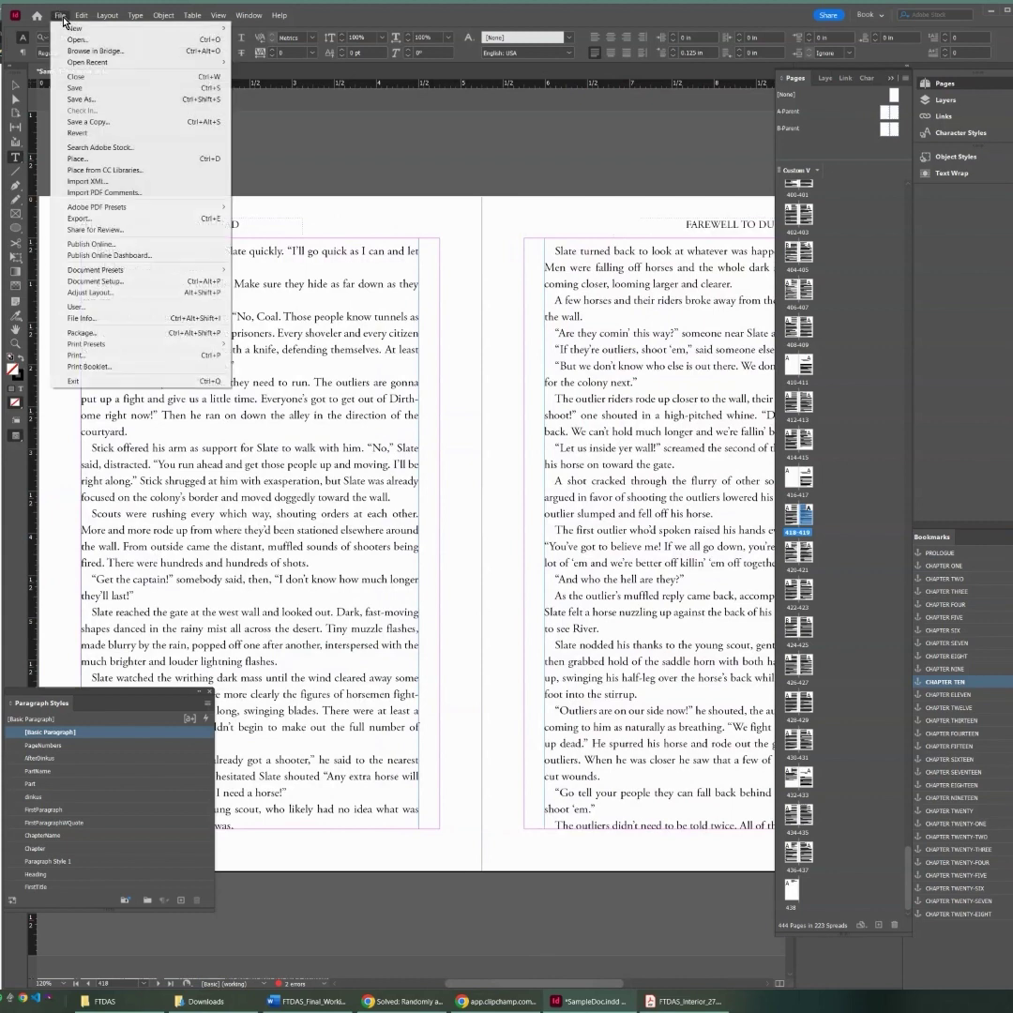
{"action": "left_click", "coordinate": [120, 221]}
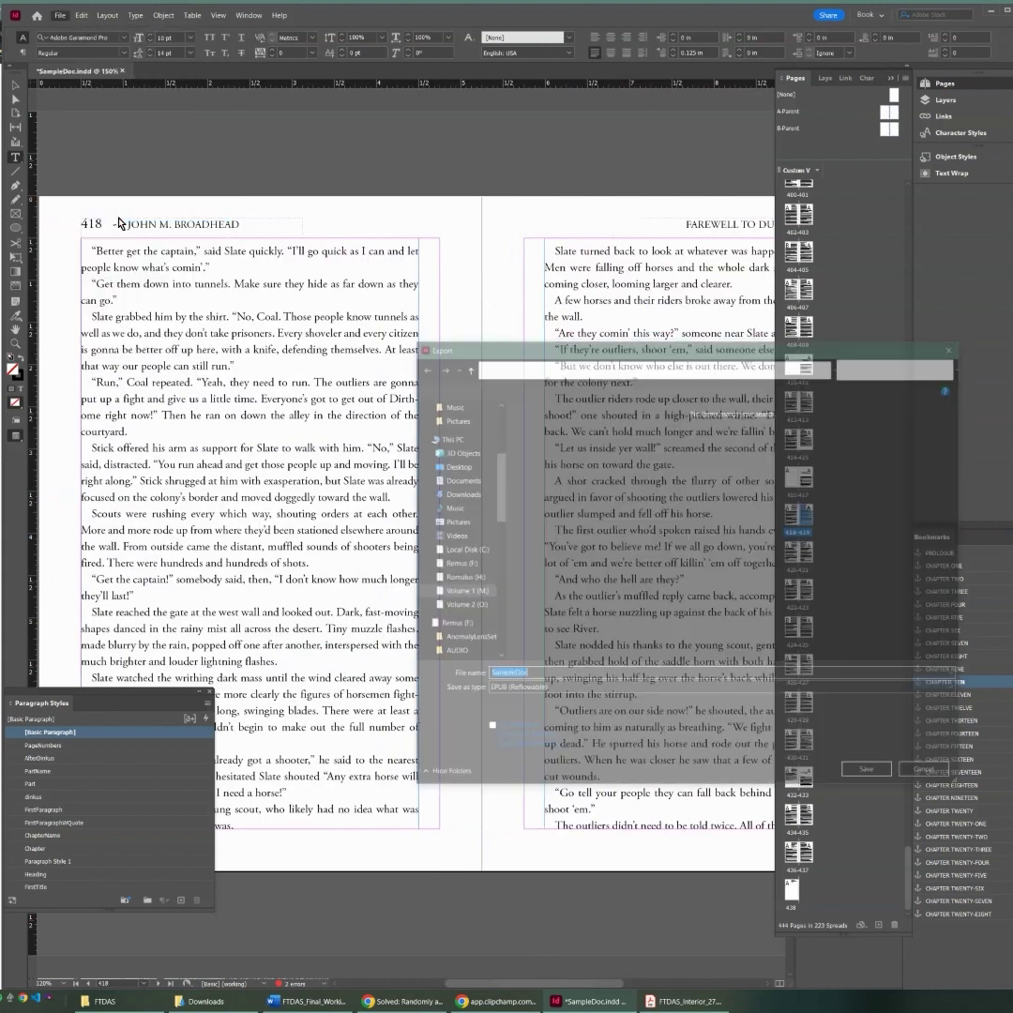
{"action": "left_click", "coordinate": [522, 694]}
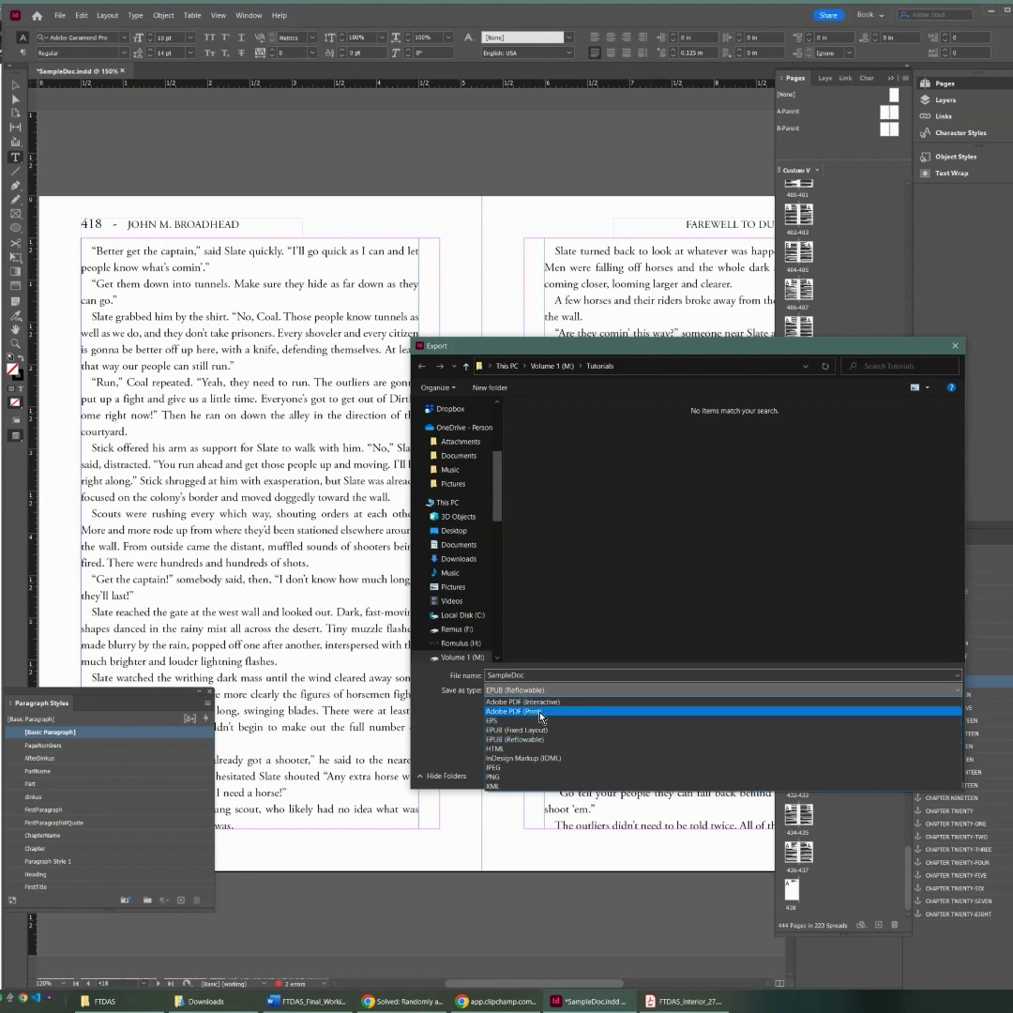
{"action": "left_click", "coordinate": [540, 713]}
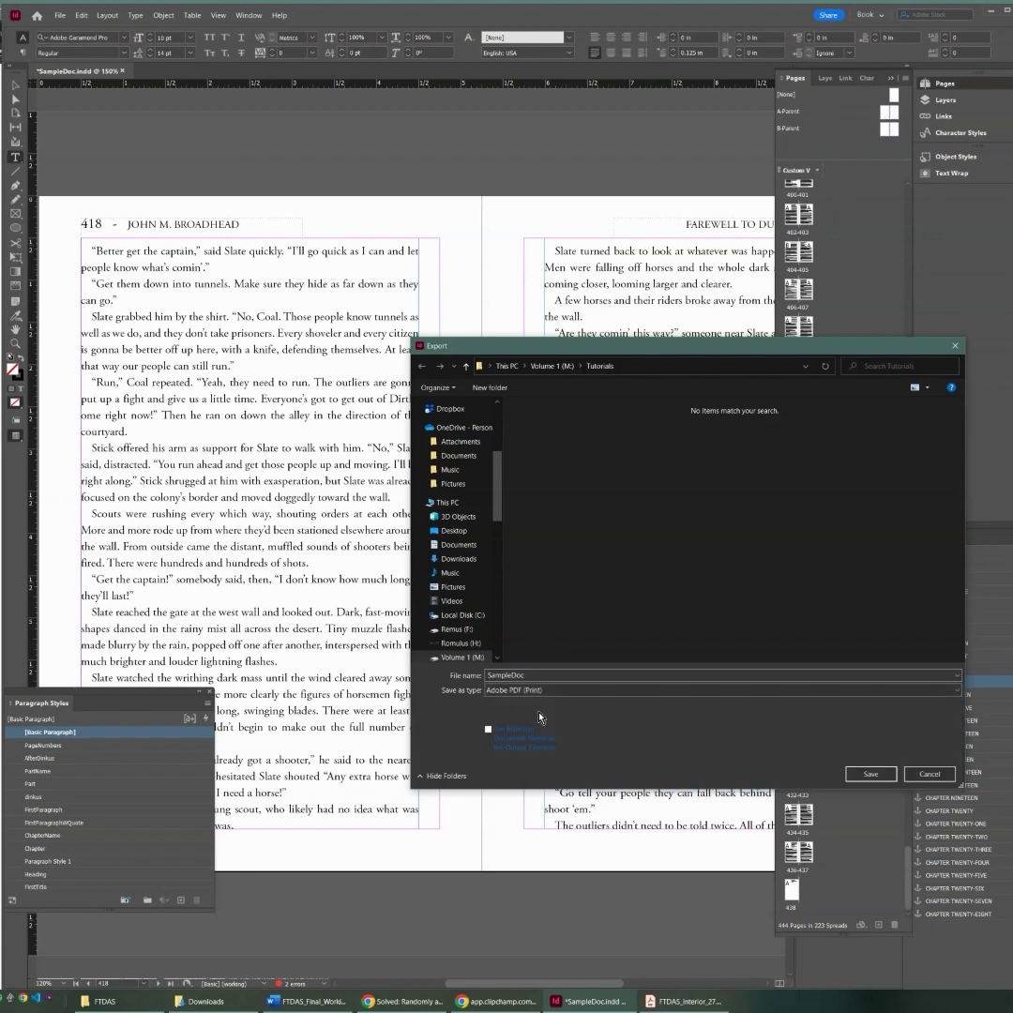
{"action": "left_click", "coordinate": [870, 775]}
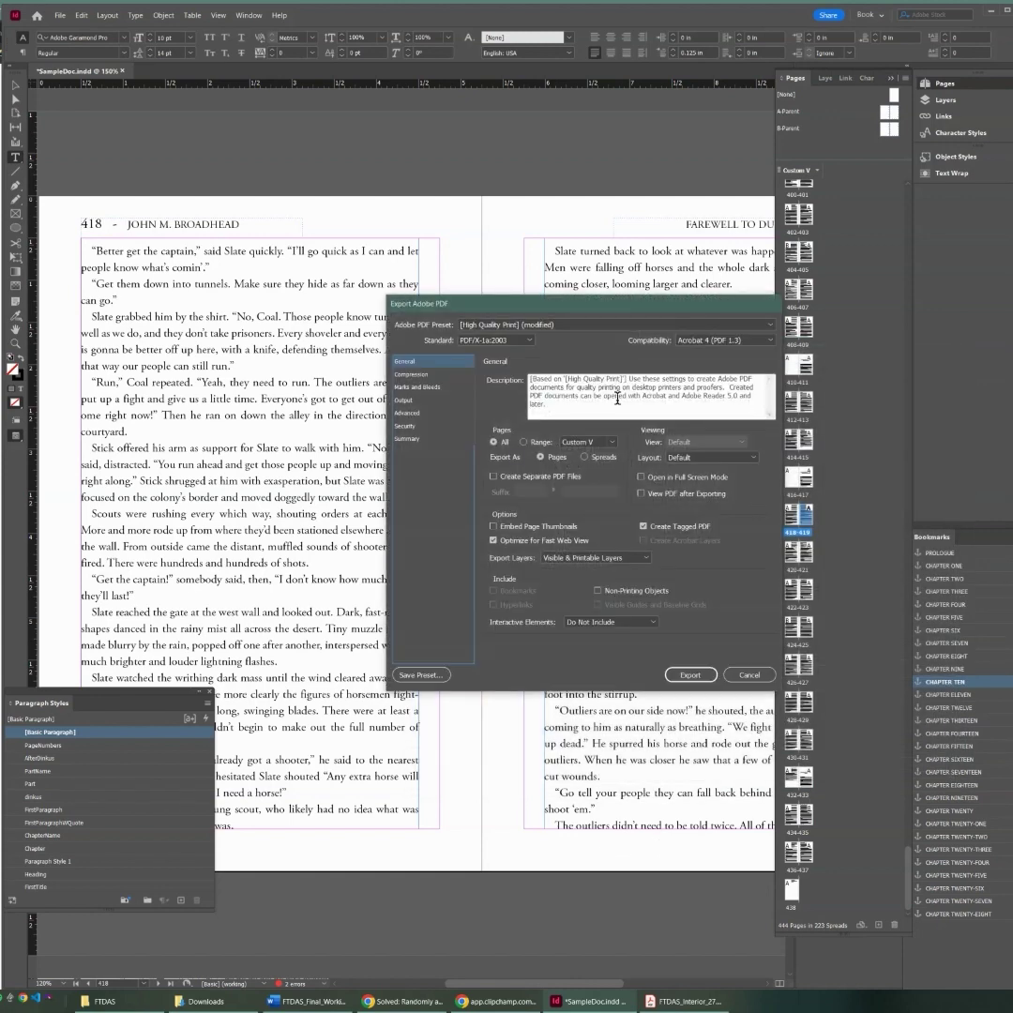
Choose PDF/X-1a:2003 as the standard for the PDF export.
{"action": "left_click", "coordinate": [523, 341]}
{"action": "left_click", "coordinate": [521, 342]}
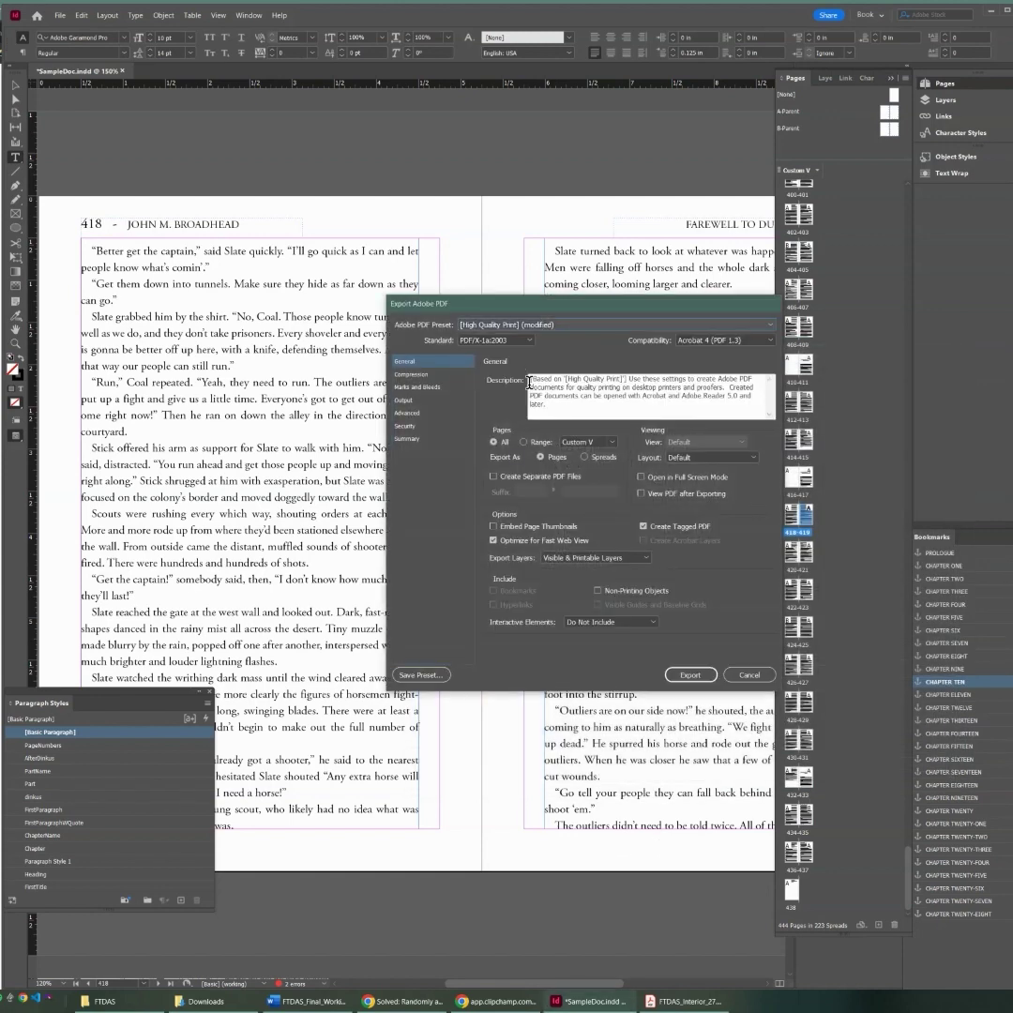
{"action": "left_click", "coordinate": [518, 343]}
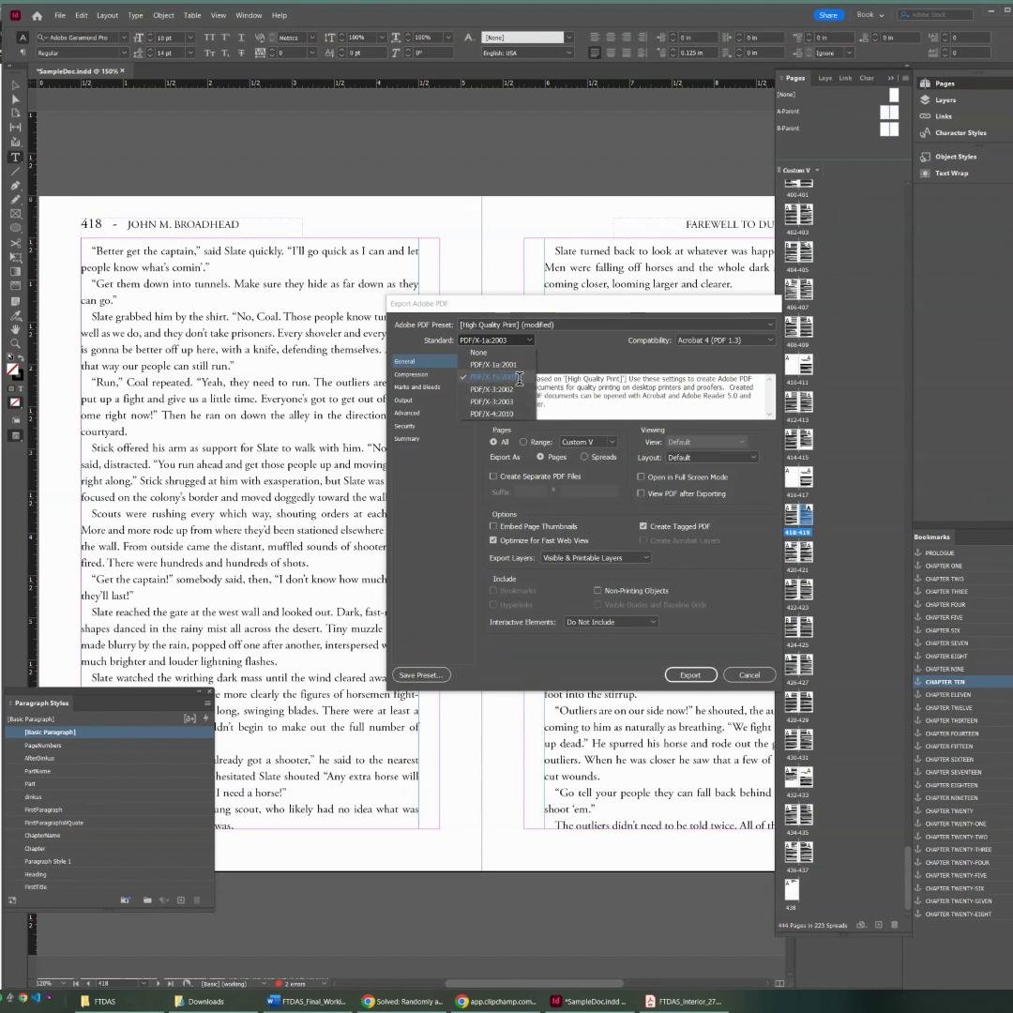
{"action": "left_click", "coordinate": [521, 376]}
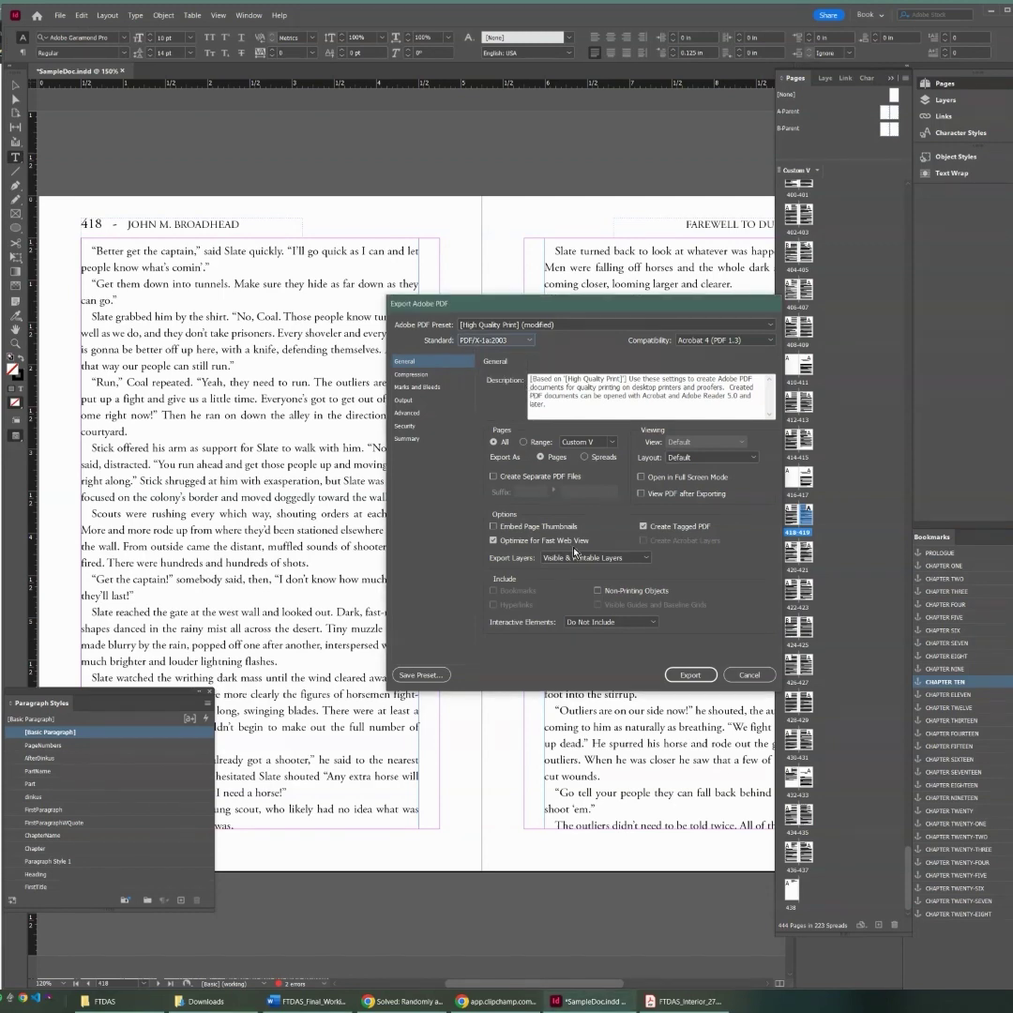
{"action": "left_click_drag", "start_coordinate": [592, 312], "coordinate": [485, 312]}
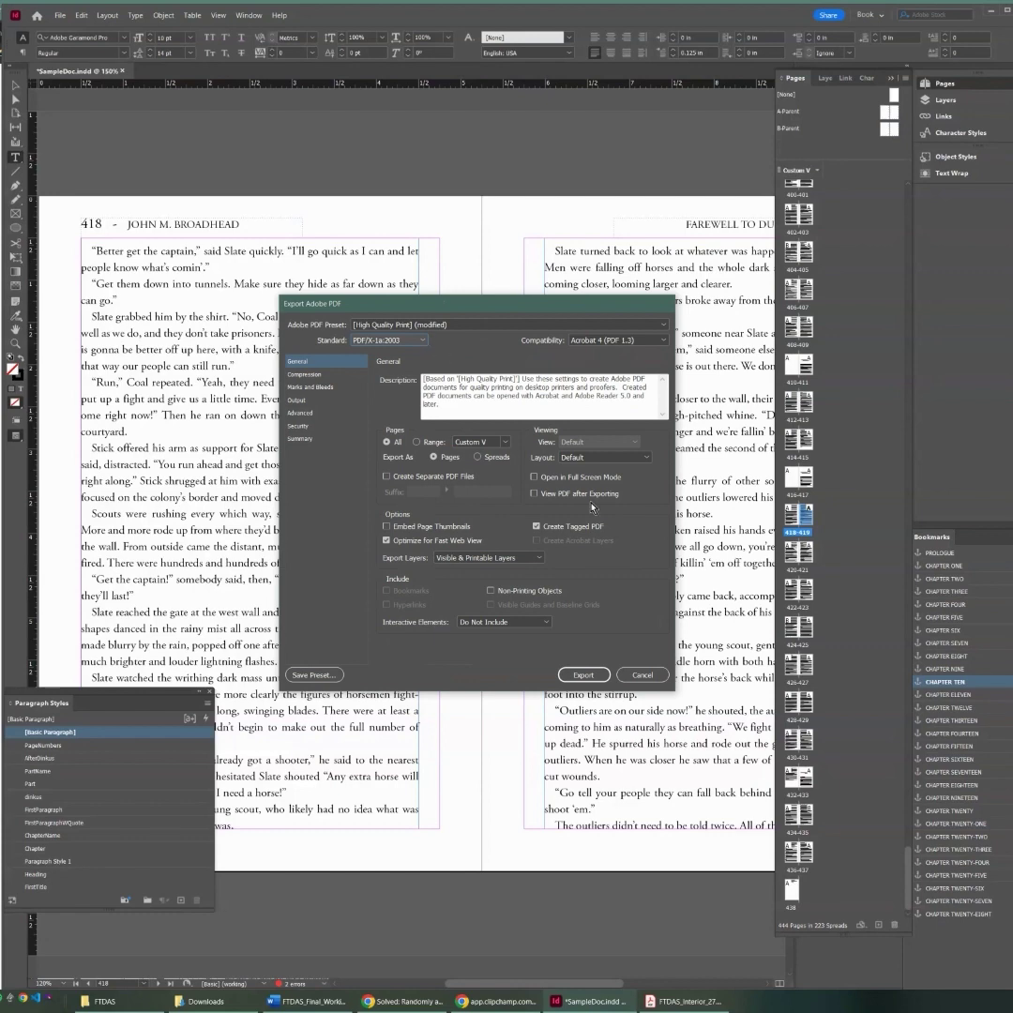
Check the image compression settings, including the grayscale downsampling resolution, and export the PDF.
{"action": "left_click", "coordinate": [302, 374]}
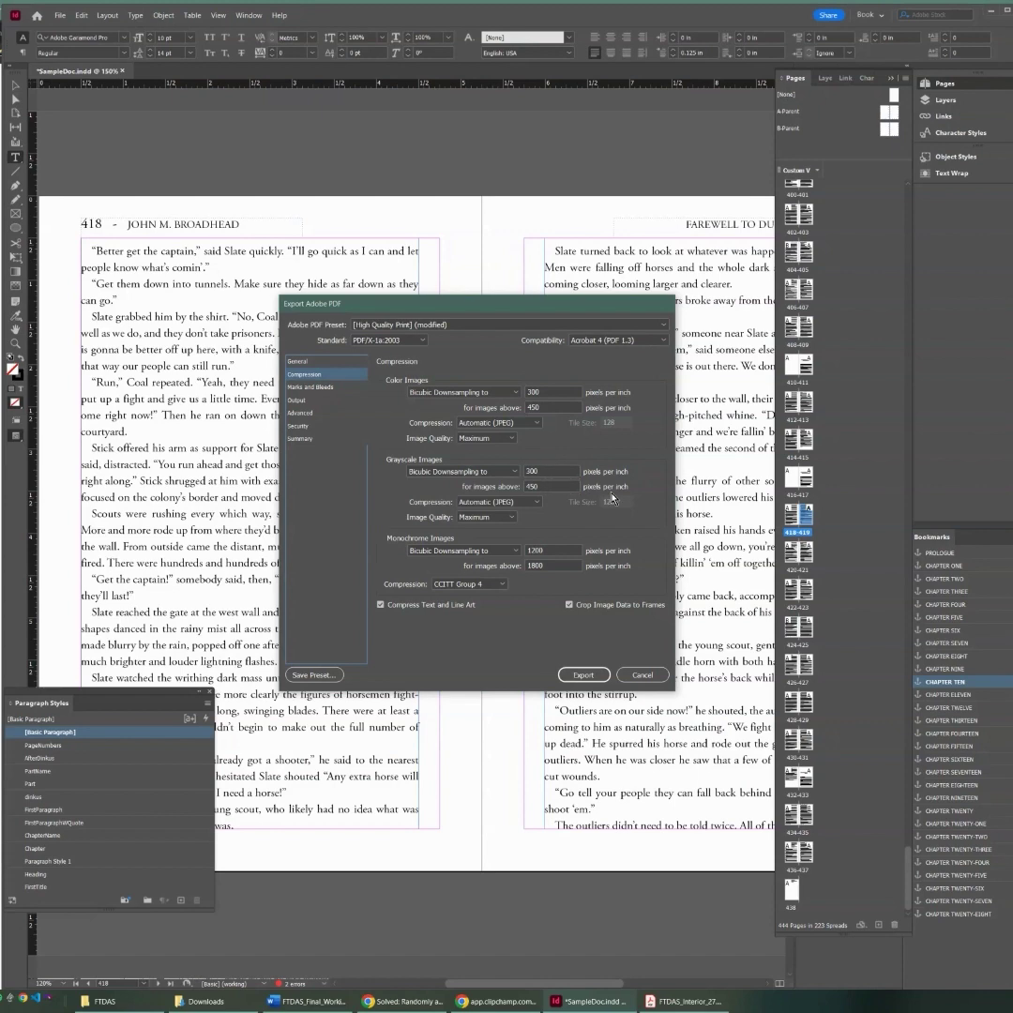
{"action": "left_click", "coordinate": [548, 470]}
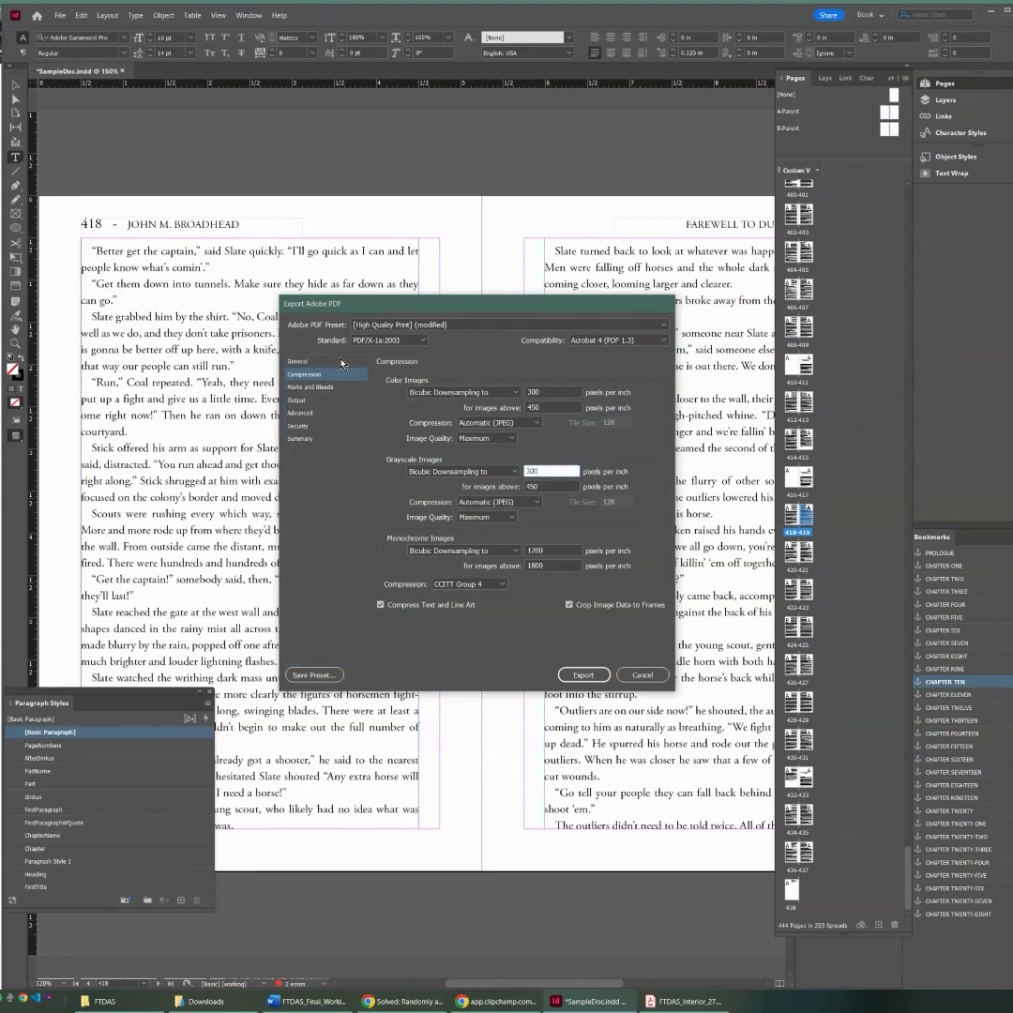
{"action": "left_click", "coordinate": [598, 679]}
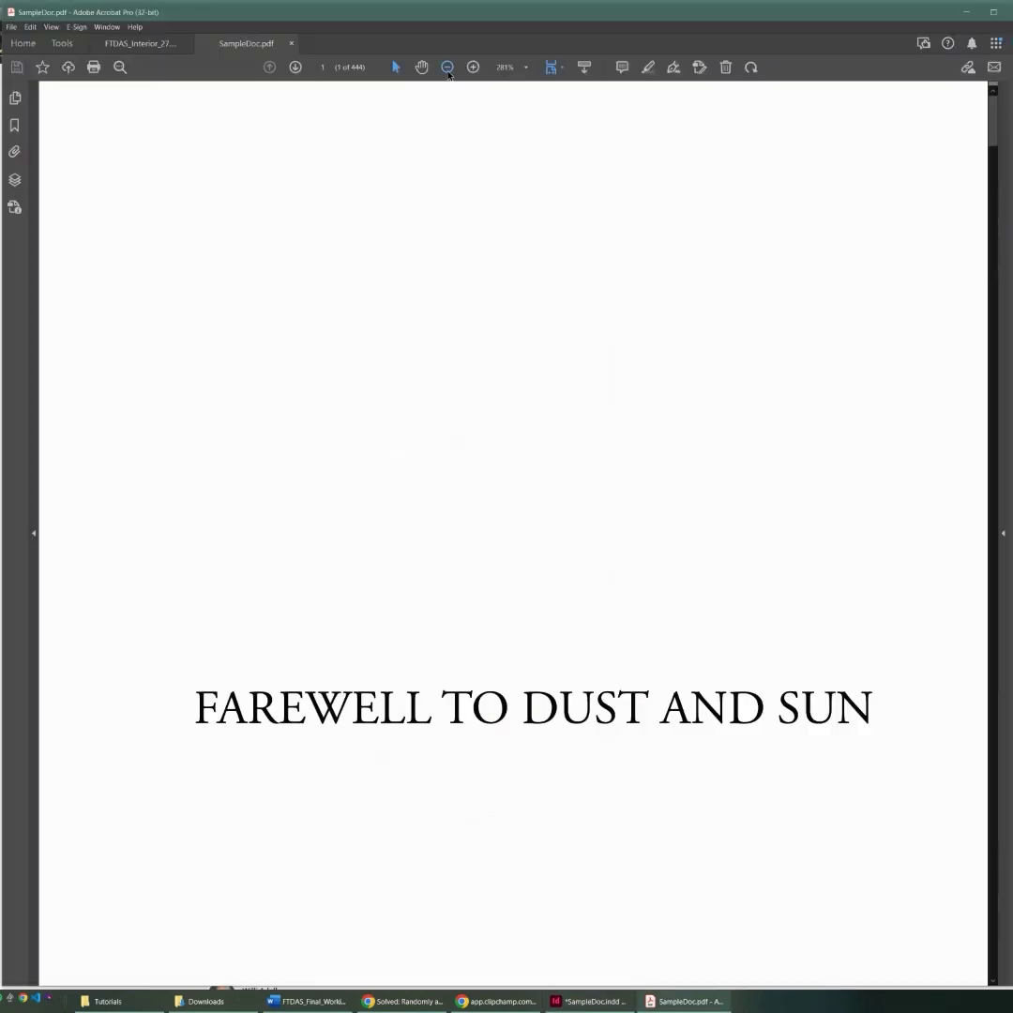
View the exported SampleDoc.pdf in Adobe Acrobat Pro at 150% and examine the running headers, page numbers and text layout through page 25.
{"action": "left_click", "coordinate": [448, 68]}
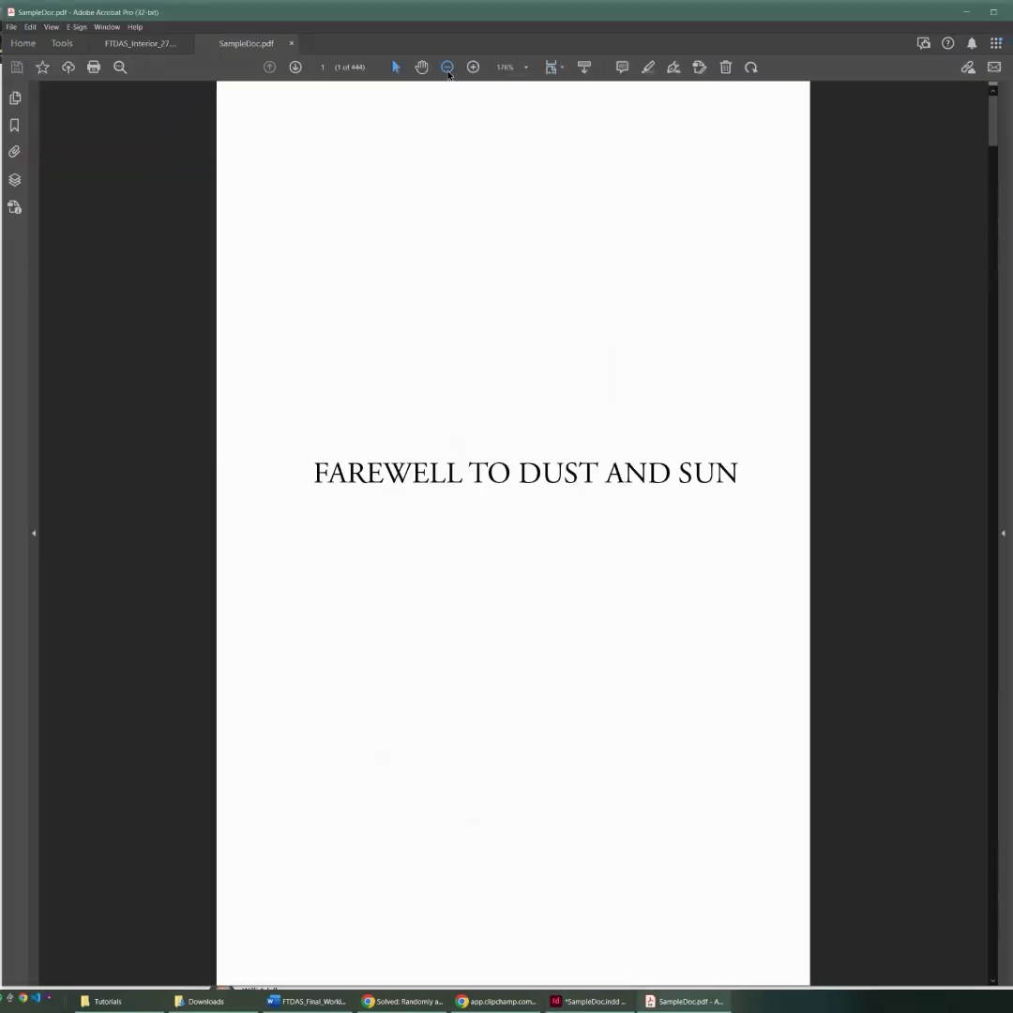
{"action": "left_click", "coordinate": [448, 67]}
{"action": "scroll", "coordinate": [844, 456], "scroll_direction": "down", "scroll_amount": 5}
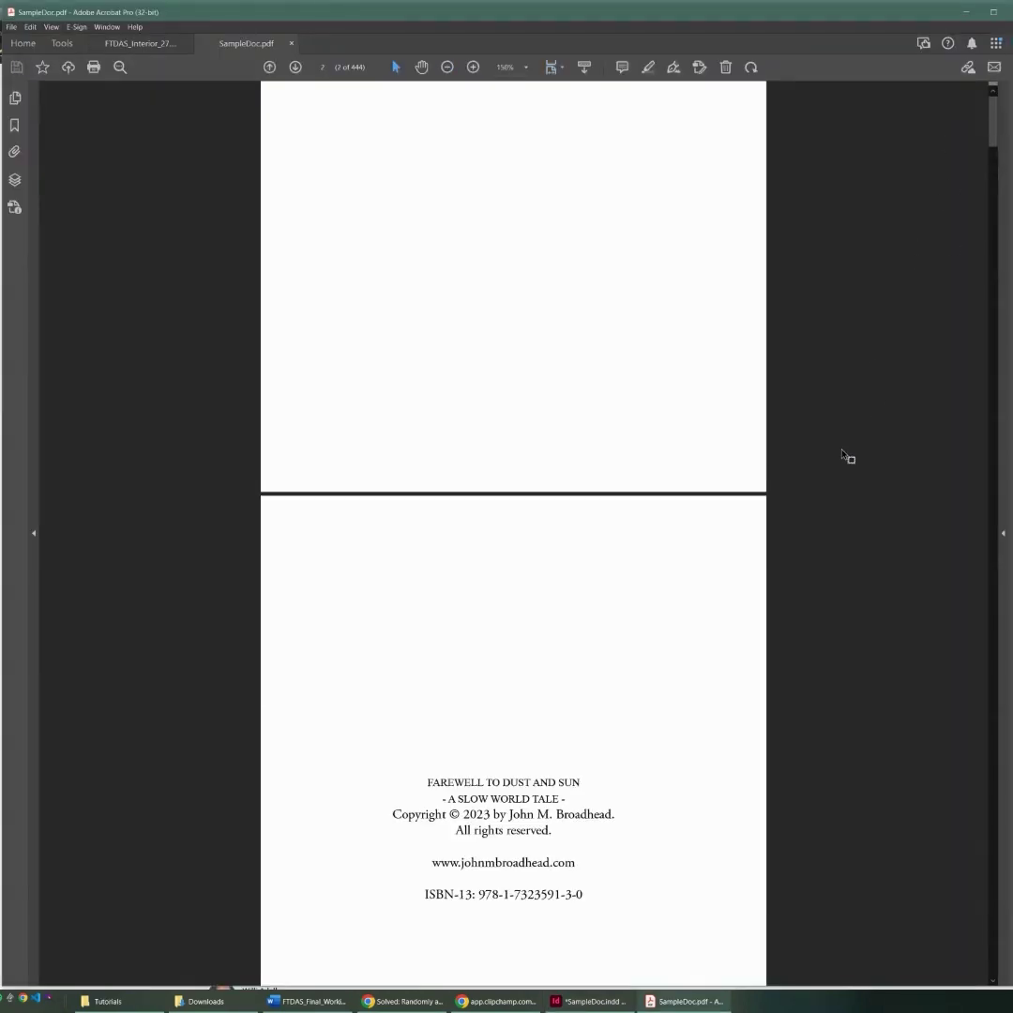
{"action": "scroll", "coordinate": [829, 479], "scroll_direction": "down", "scroll_amount": 5}
{"action": "left_click_drag", "start_coordinate": [992, 127], "coordinate": [995, 185]}
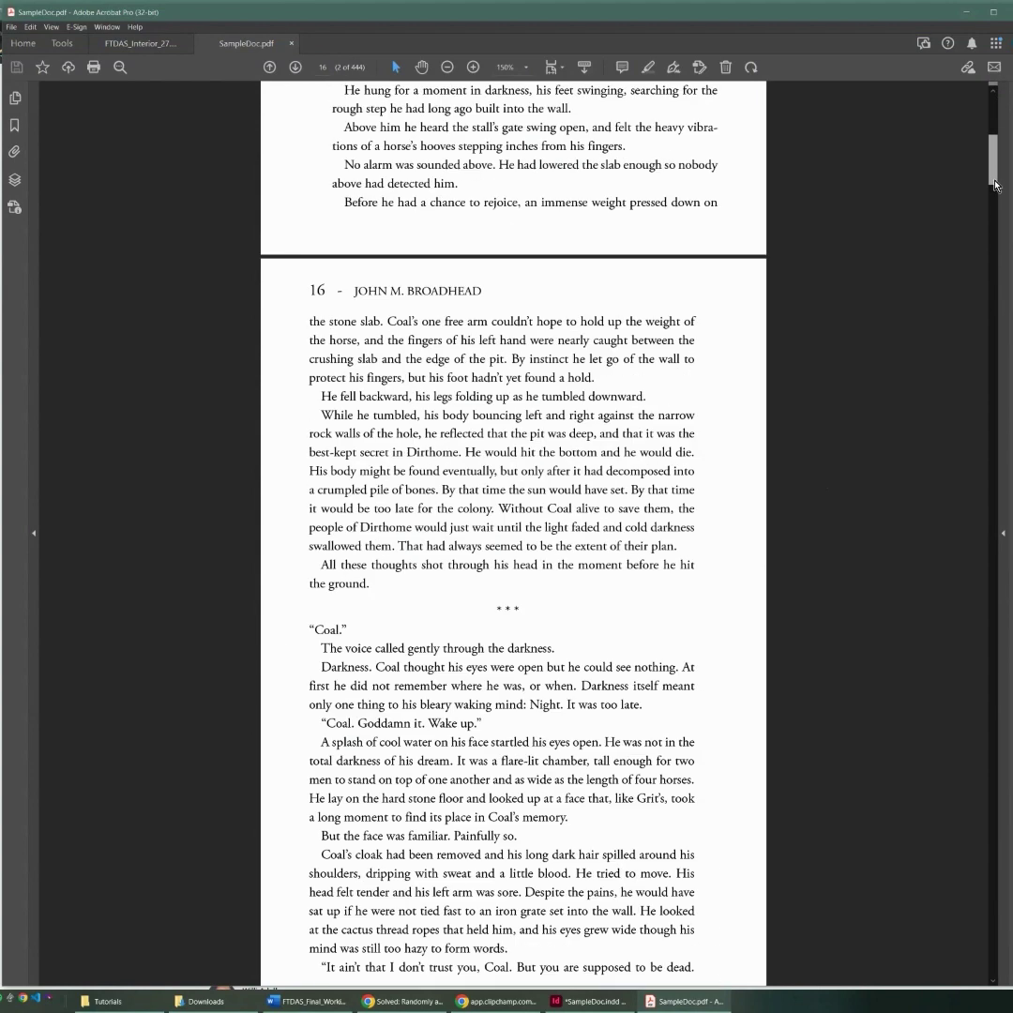
{"action": "scroll", "coordinate": [748, 604], "scroll_direction": "down", "scroll_amount": 10}
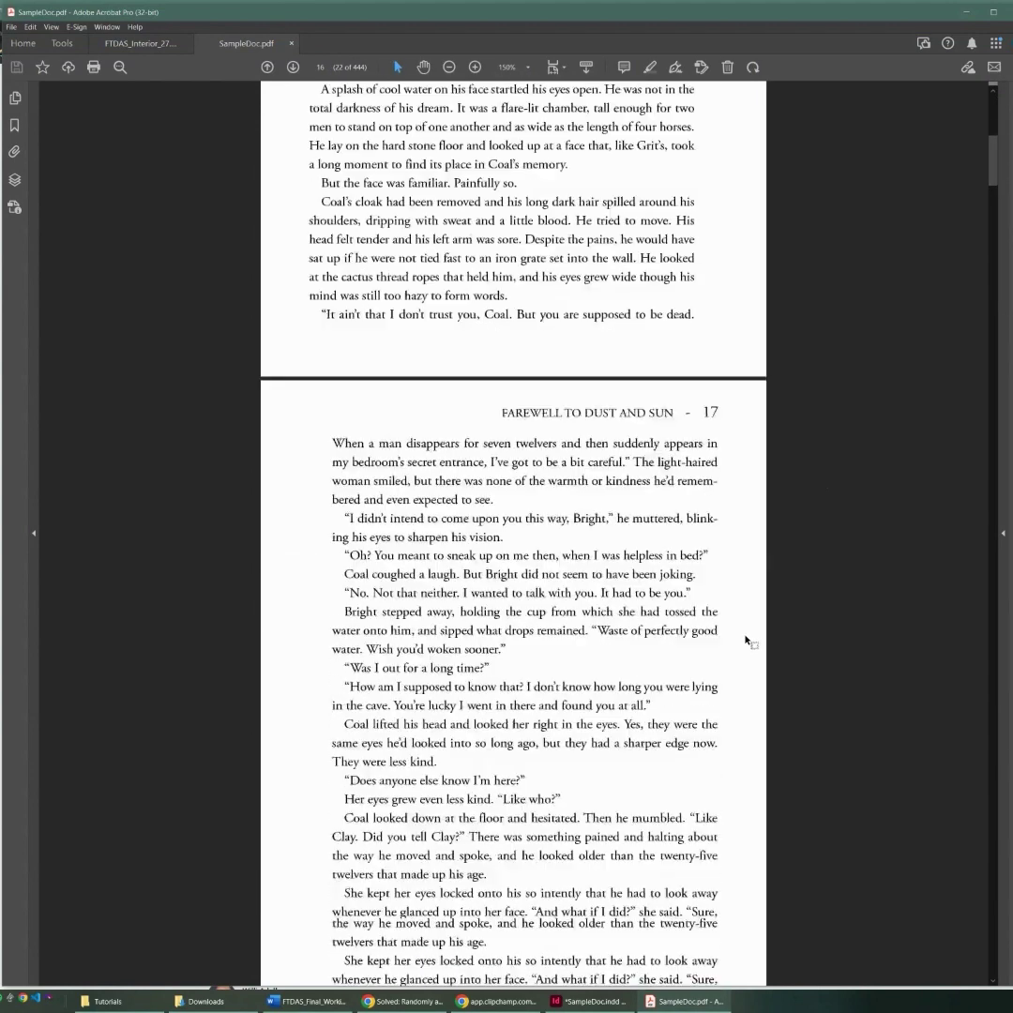
{"action": "scroll", "coordinate": [761, 532], "scroll_direction": "down", "scroll_amount": 10}
{"action": "mouse_move", "coordinate": [994, 185]}
{"action": "left_mouse_down"}
{"action": "mouse_move", "coordinate": [994, 160]}
{"action": "mouse_move", "coordinate": [996, 171]}
{"action": "left_mouse_up"}
{"action": "scroll", "coordinate": [872, 469], "scroll_direction": "down", "scroll_amount": 20}
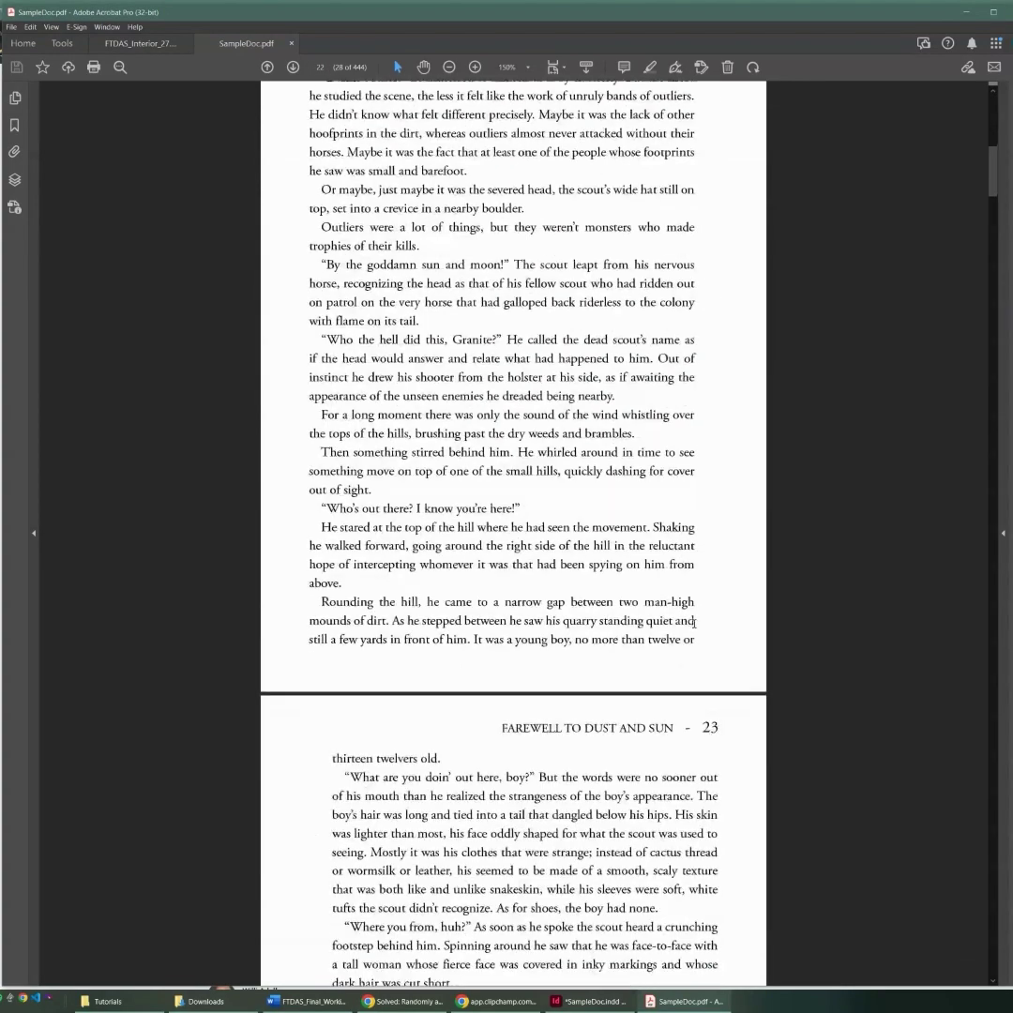
{"action": "scroll", "coordinate": [695, 626], "scroll_direction": "down", "scroll_amount": 5}
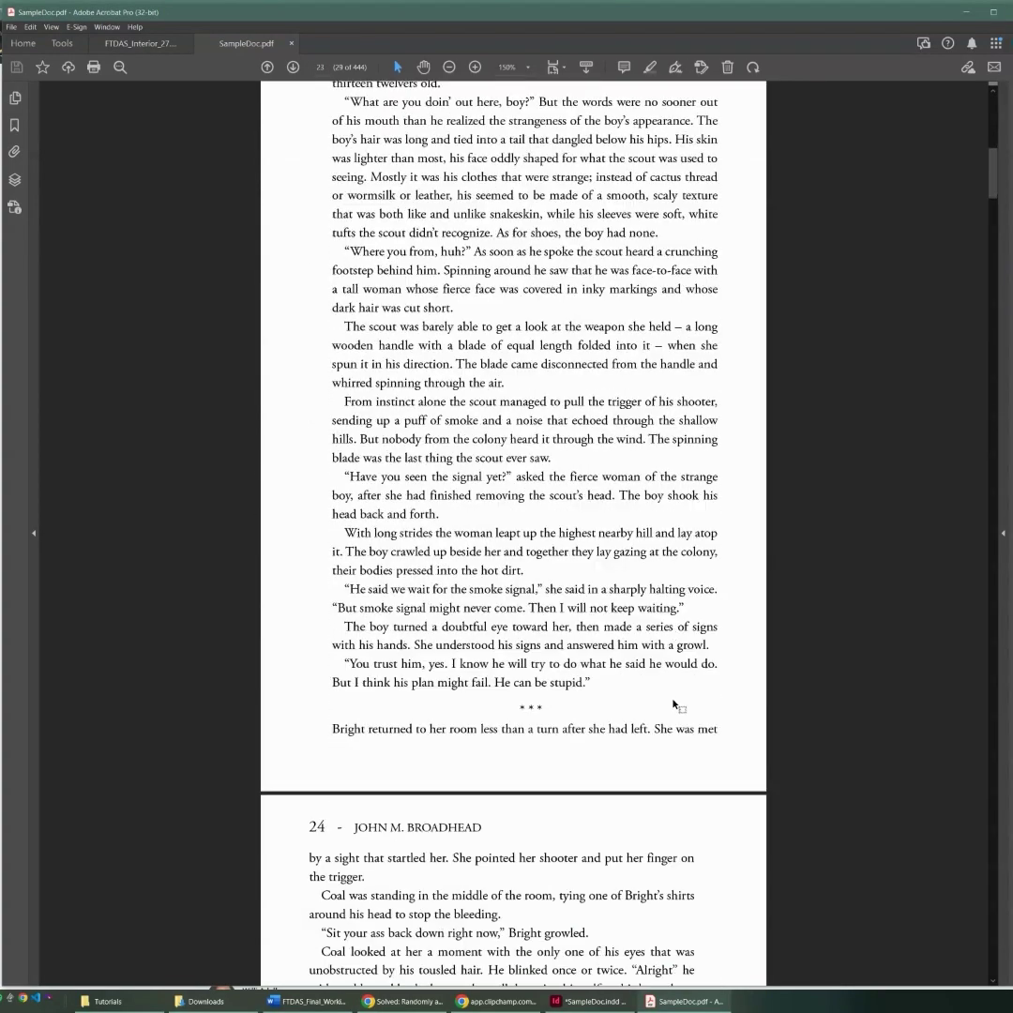
{"action": "scroll", "coordinate": [672, 709], "scroll_direction": "down", "scroll_amount": 10}
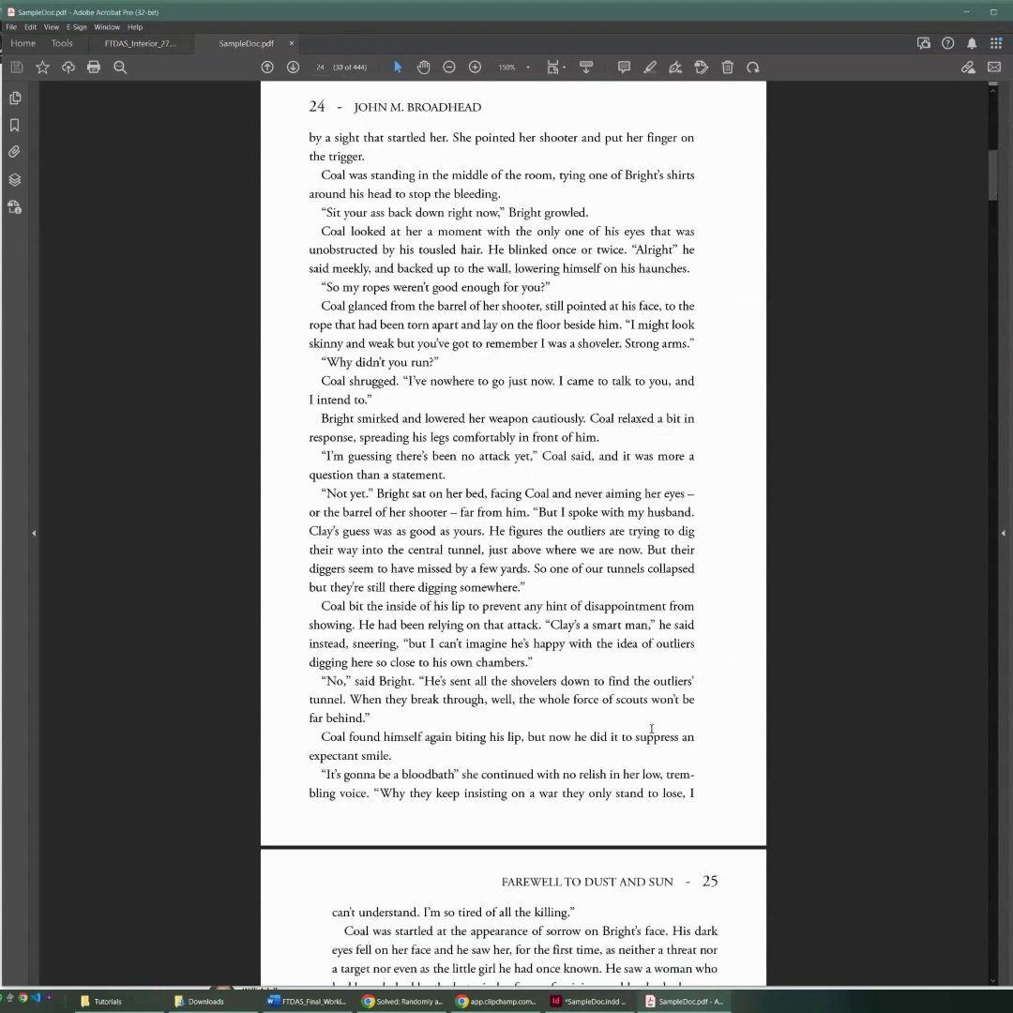
{"action": "scroll", "coordinate": [832, 675], "scroll_direction": "down", "scroll_amount": 4}
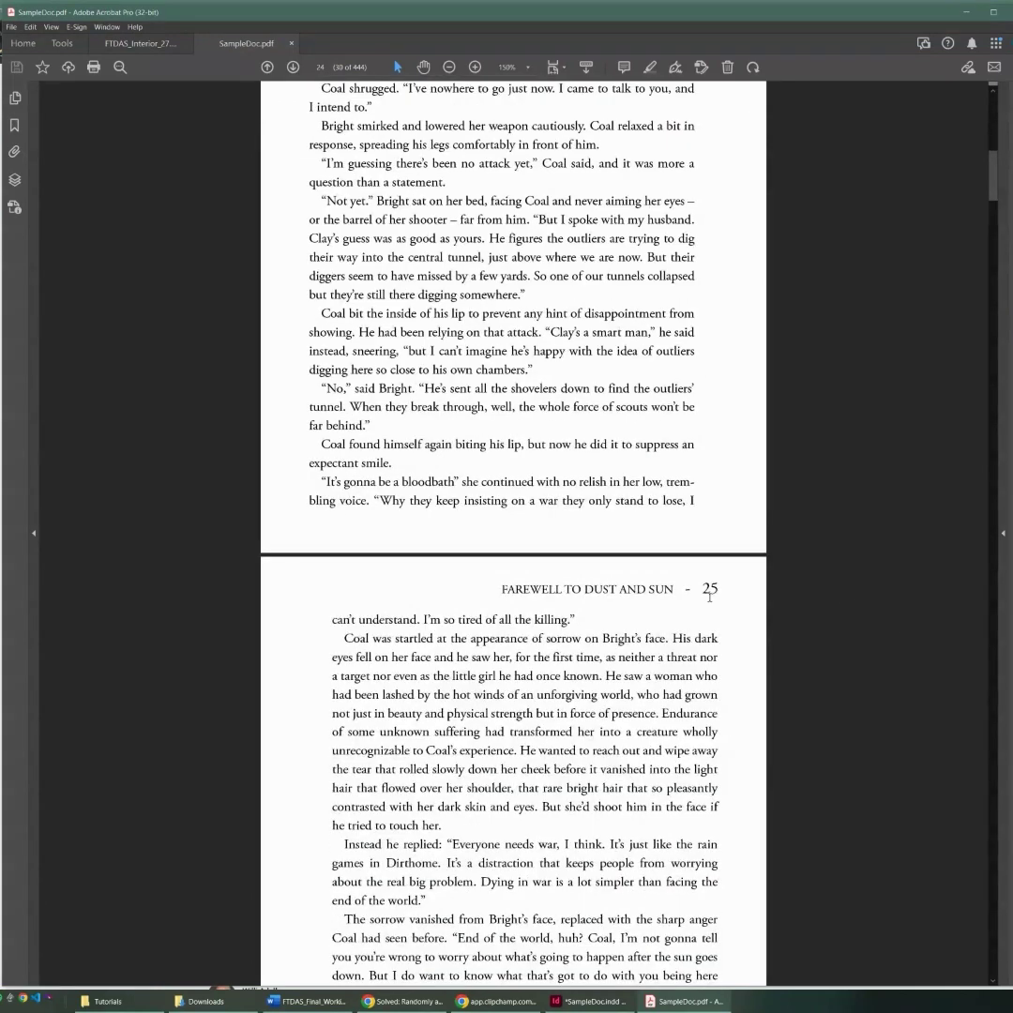
{"action": "scroll", "coordinate": [704, 660], "scroll_direction": "down", "scroll_amount": 5}
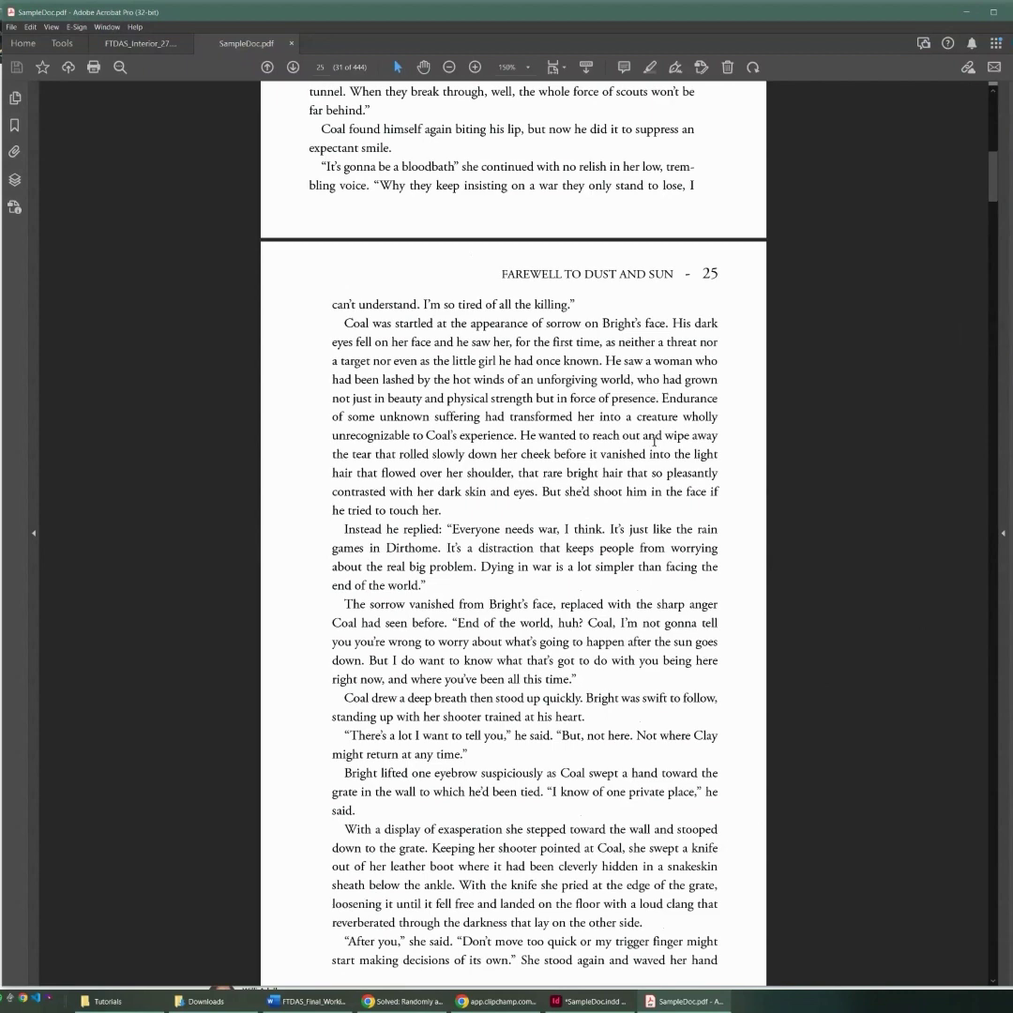
Examine the text layout of page 25 and the page after it in SampleDoc.pdf, and go back through the earlier pages.
{"action": "scroll", "coordinate": [647, 465], "scroll_direction": "down", "scroll_amount": 2}
{"action": "scroll", "coordinate": [647, 465], "scroll_direction": "down", "scroll_amount": 2}
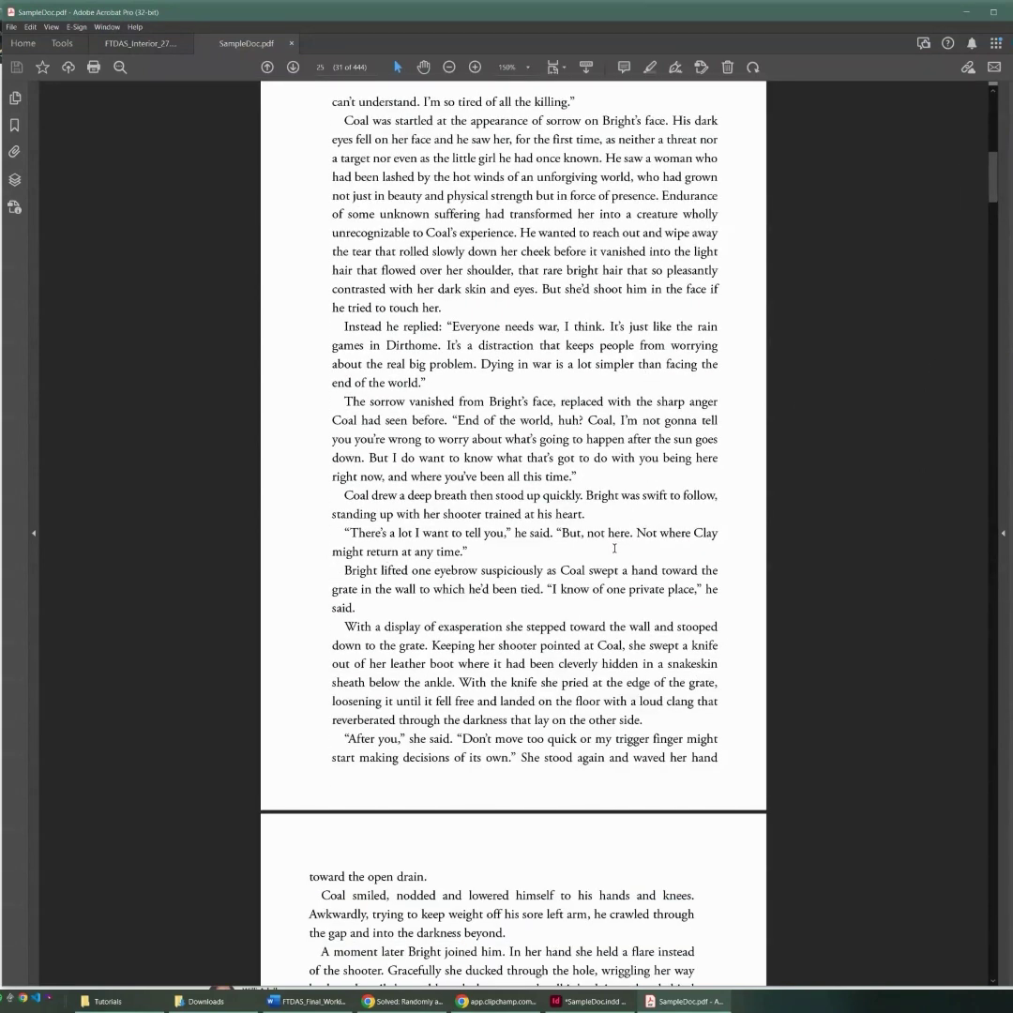
{"action": "left_click_drag", "start_coordinate": [993, 195], "coordinate": [996, 147]}
{"action": "scroll", "coordinate": [701, 574], "scroll_direction": "up", "scroll_amount": 9}
{"action": "scroll", "coordinate": [703, 575], "scroll_direction": "down", "scroll_amount": 1}
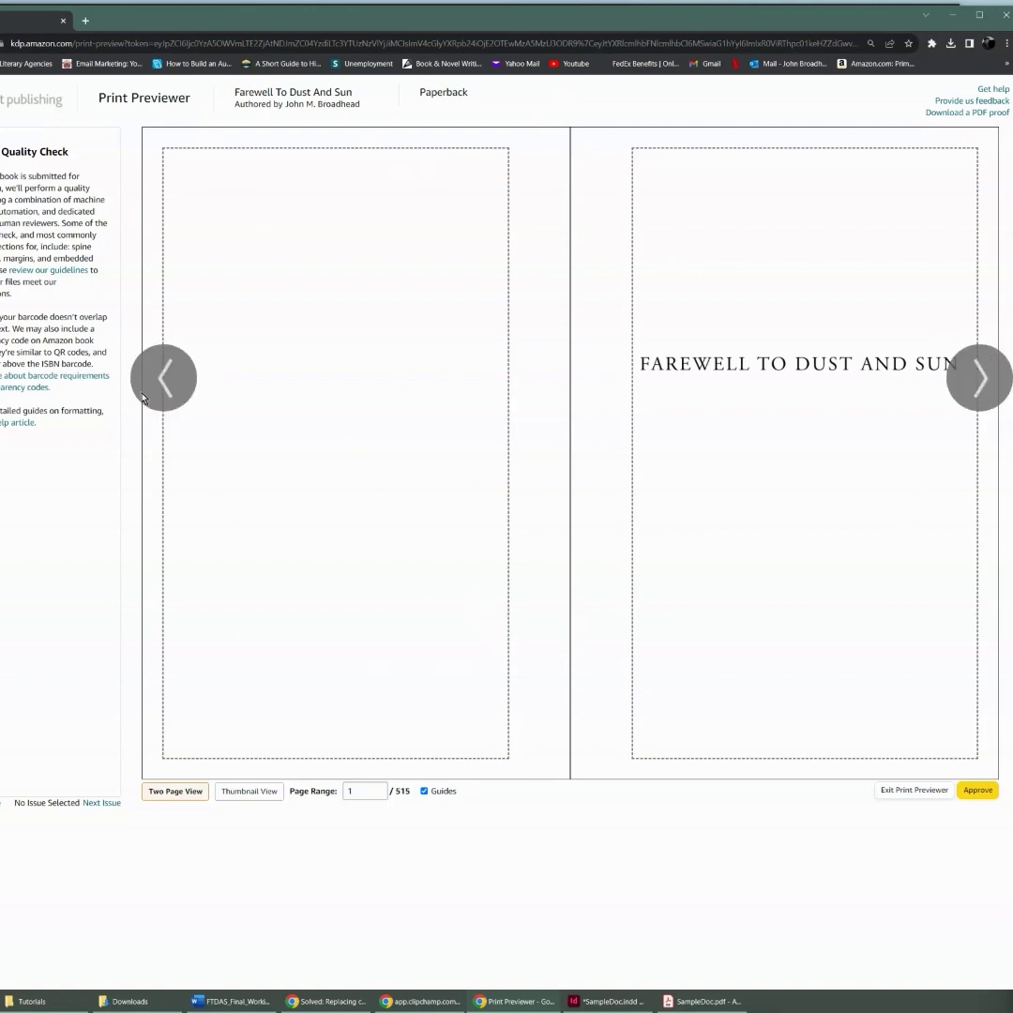
Page through the paperback in the KDP Print Previewer from page 1 past pages 14-15, checking the text against the margin guides.
{"action": "left_click", "coordinate": [979, 378]}
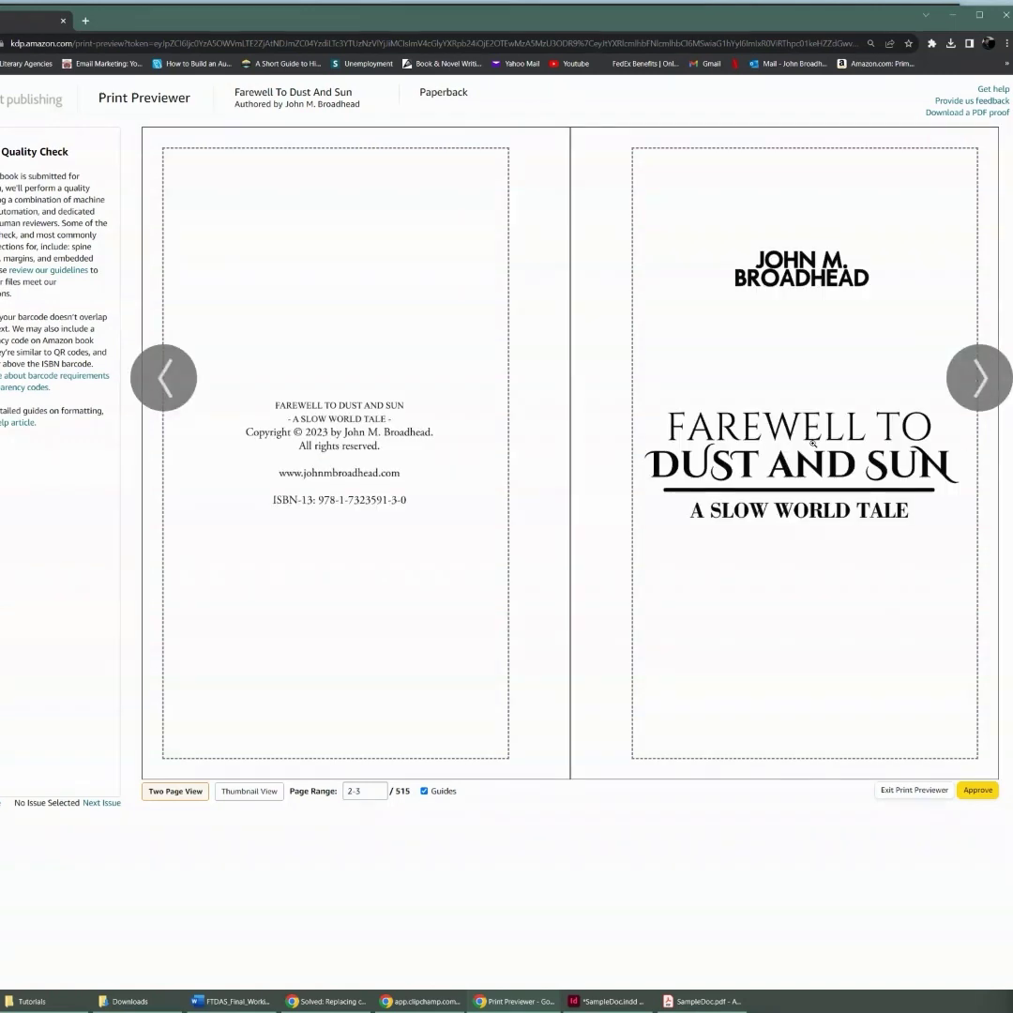
{"action": "left_click", "coordinate": [980, 385]}
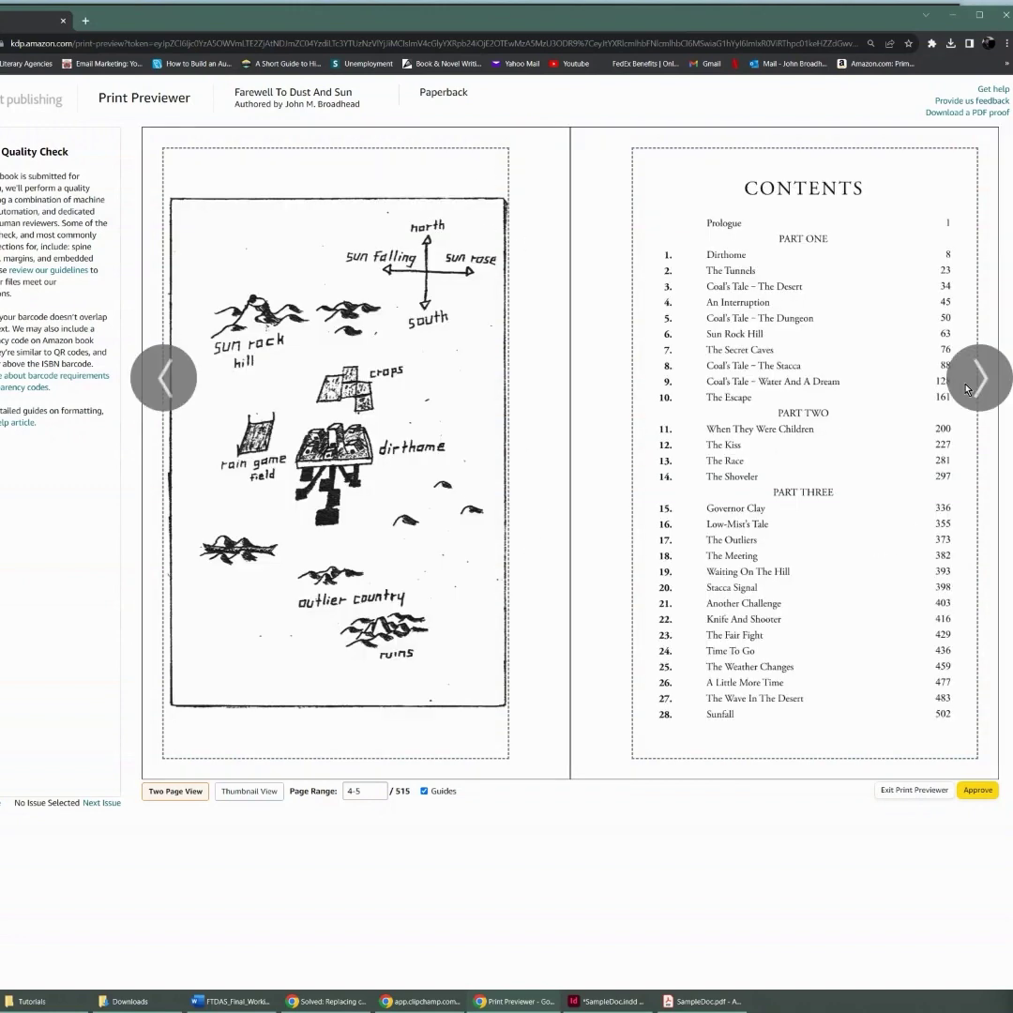
{"action": "left_click", "coordinate": [969, 388]}
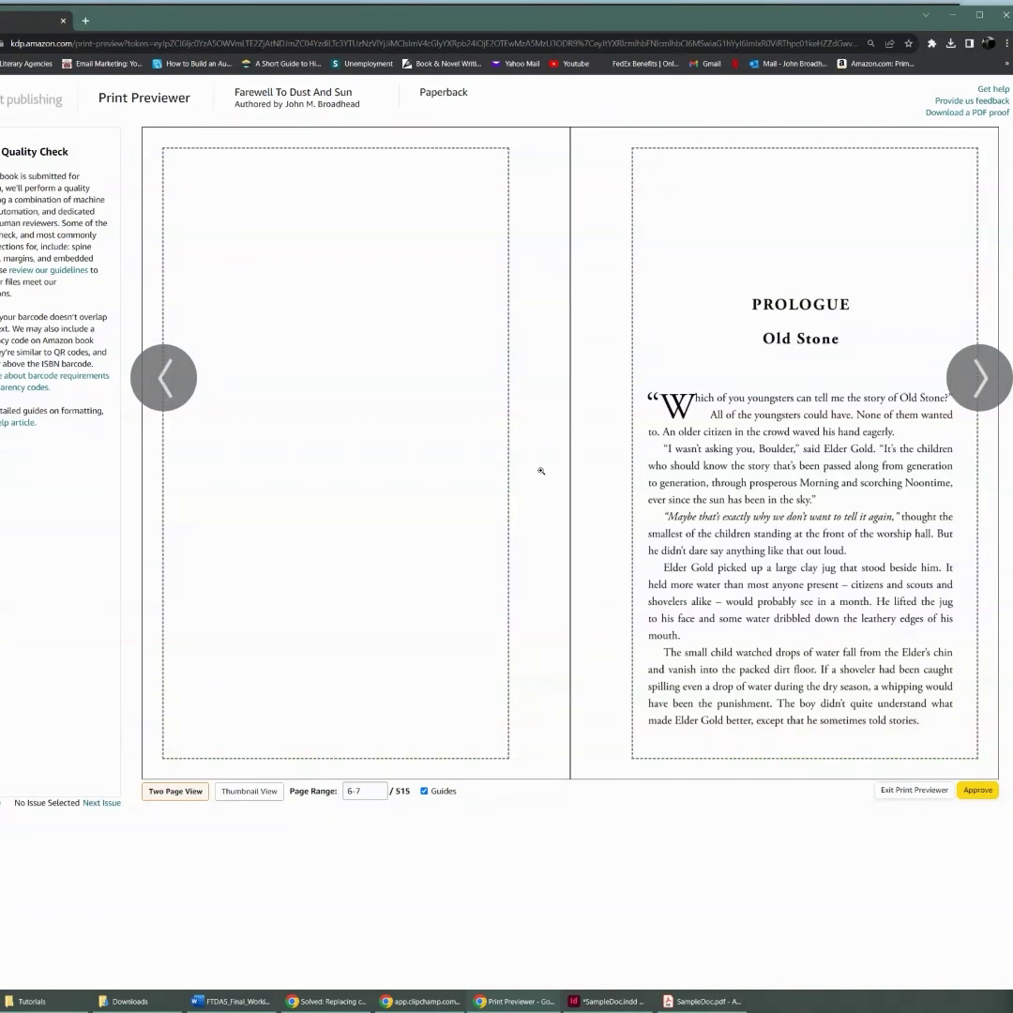
{"action": "left_click", "coordinate": [971, 399]}
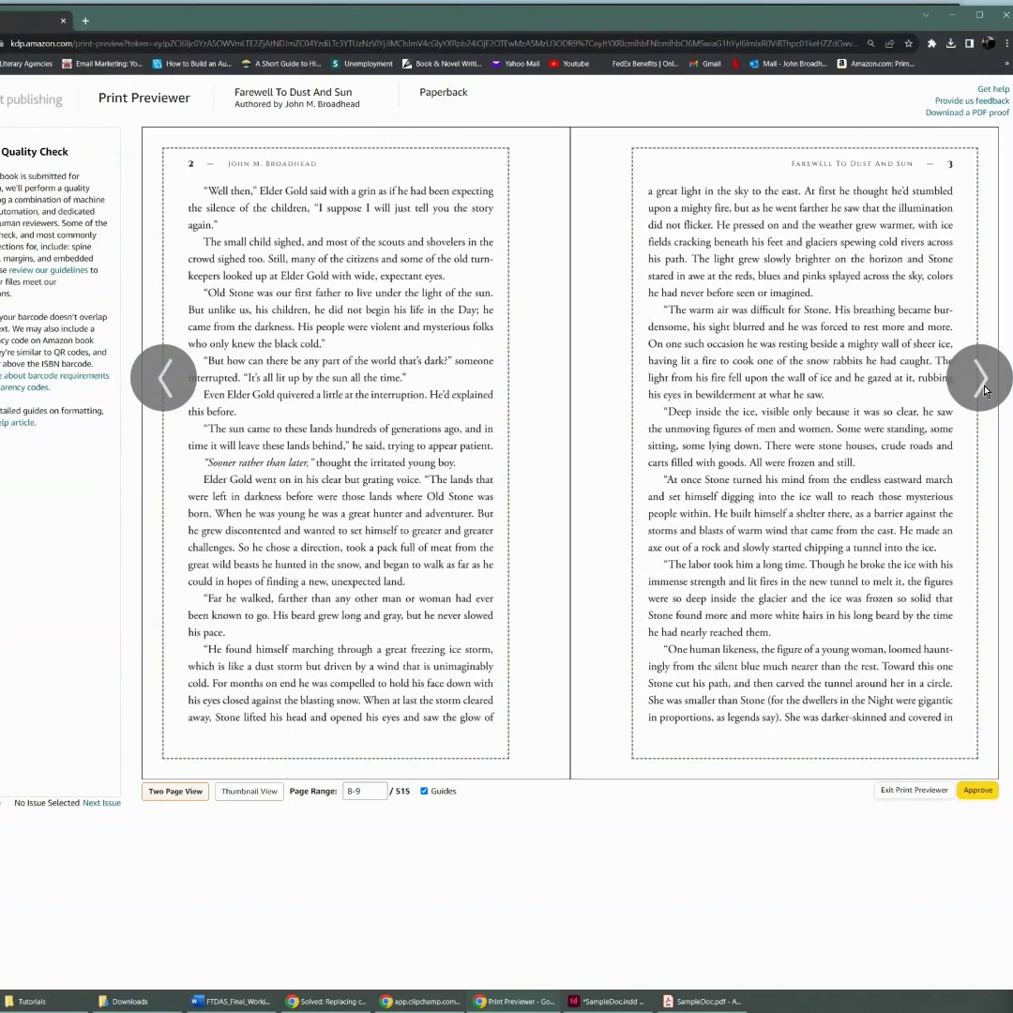
{"action": "left_click", "coordinate": [981, 392]}
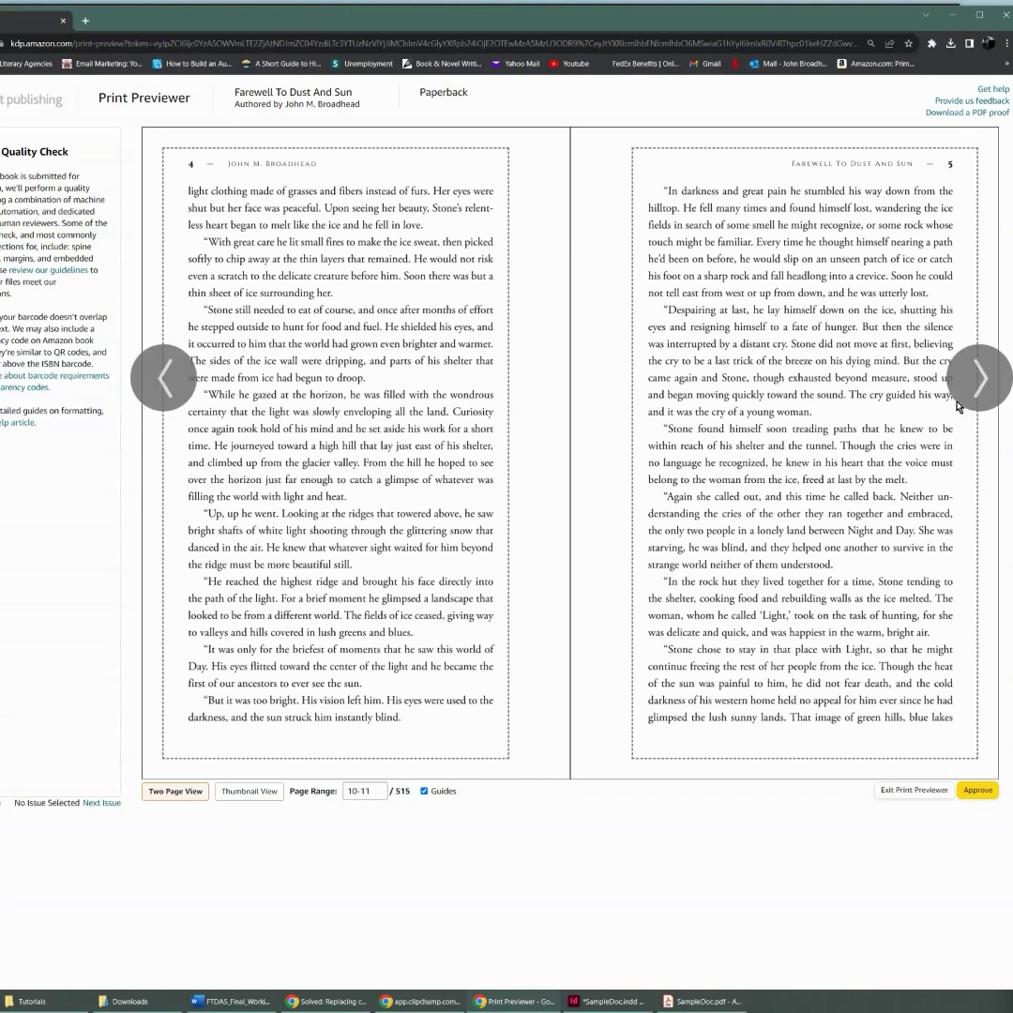
{"action": "left_click", "coordinate": [983, 403]}
{"action": "left_click", "coordinate": [969, 413]}
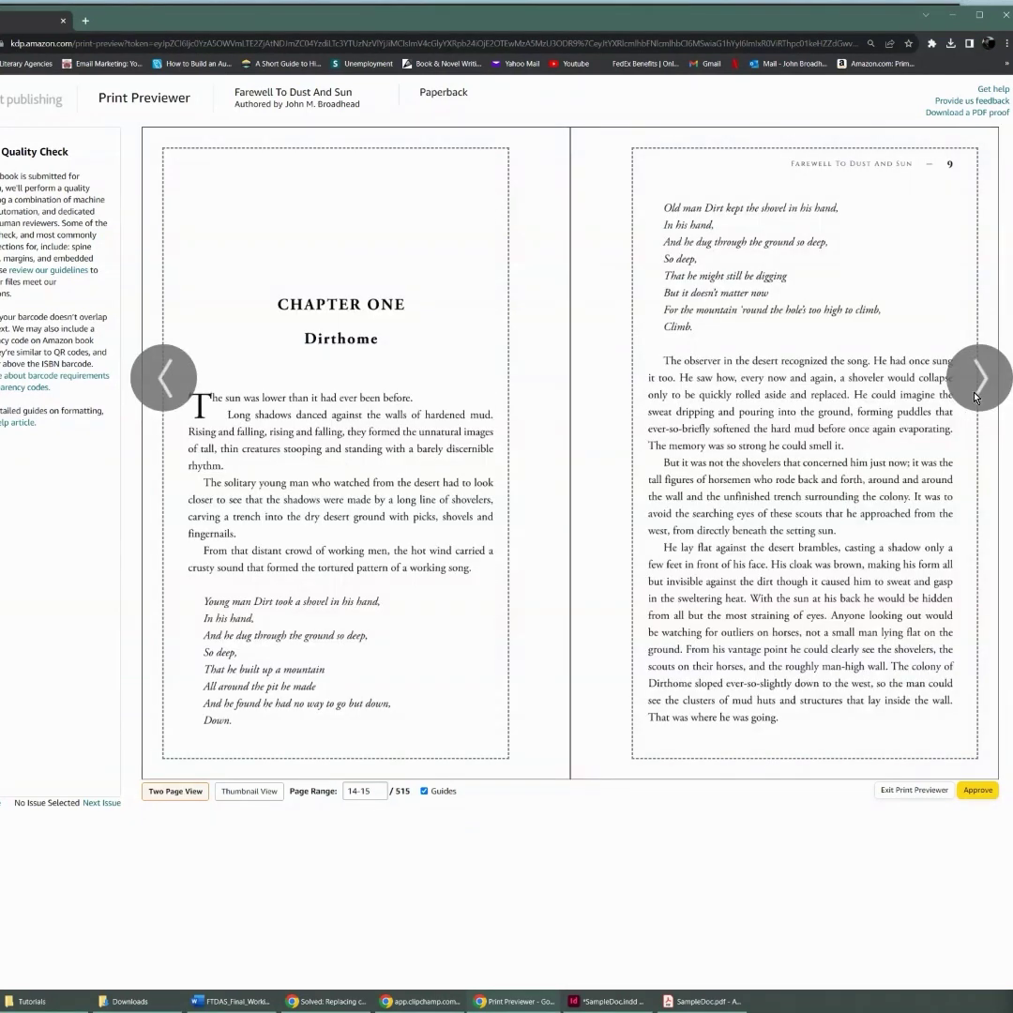
{"action": "left_click", "coordinate": [975, 396]}
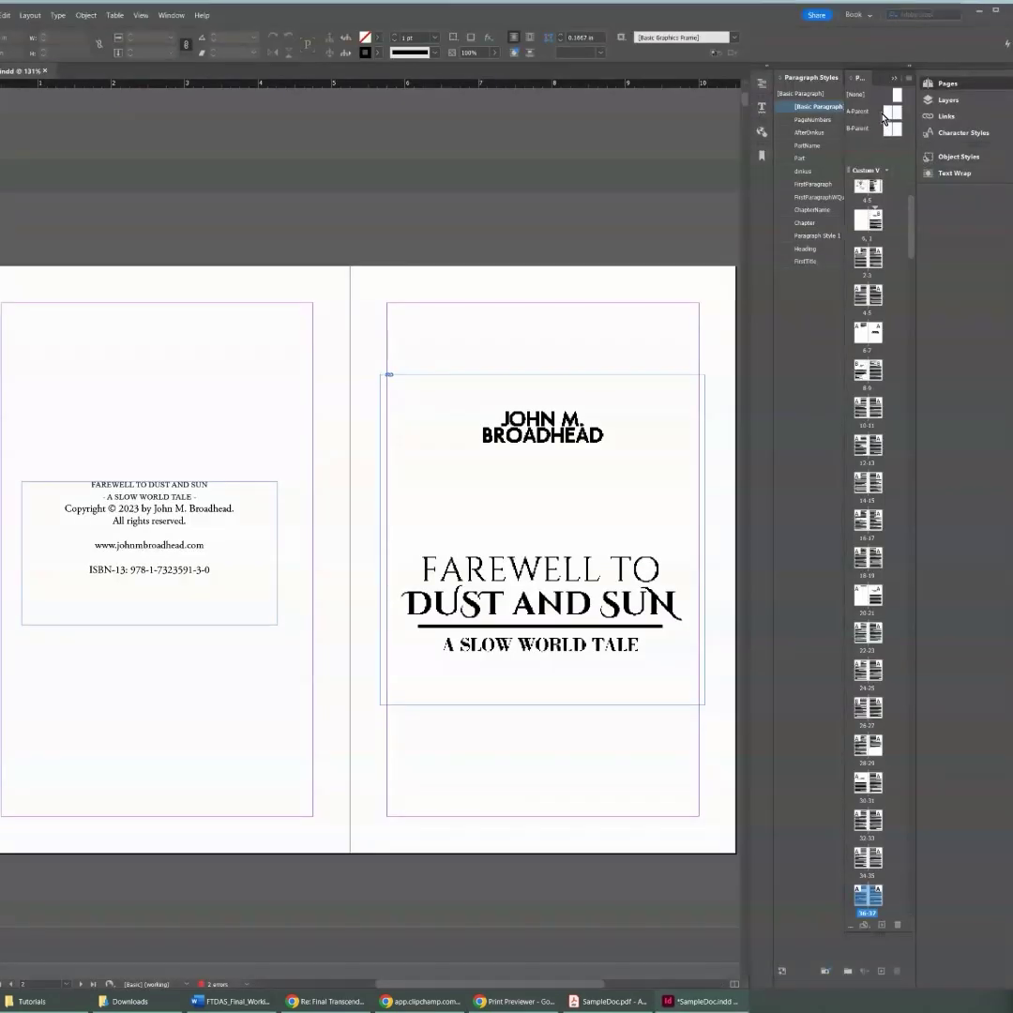
In InDesign, narrow the text frames on both A-Parent pages to 3.5 in by moving their inner edges away from the spine.
{"action": "double_click", "coordinate": [890, 116]}
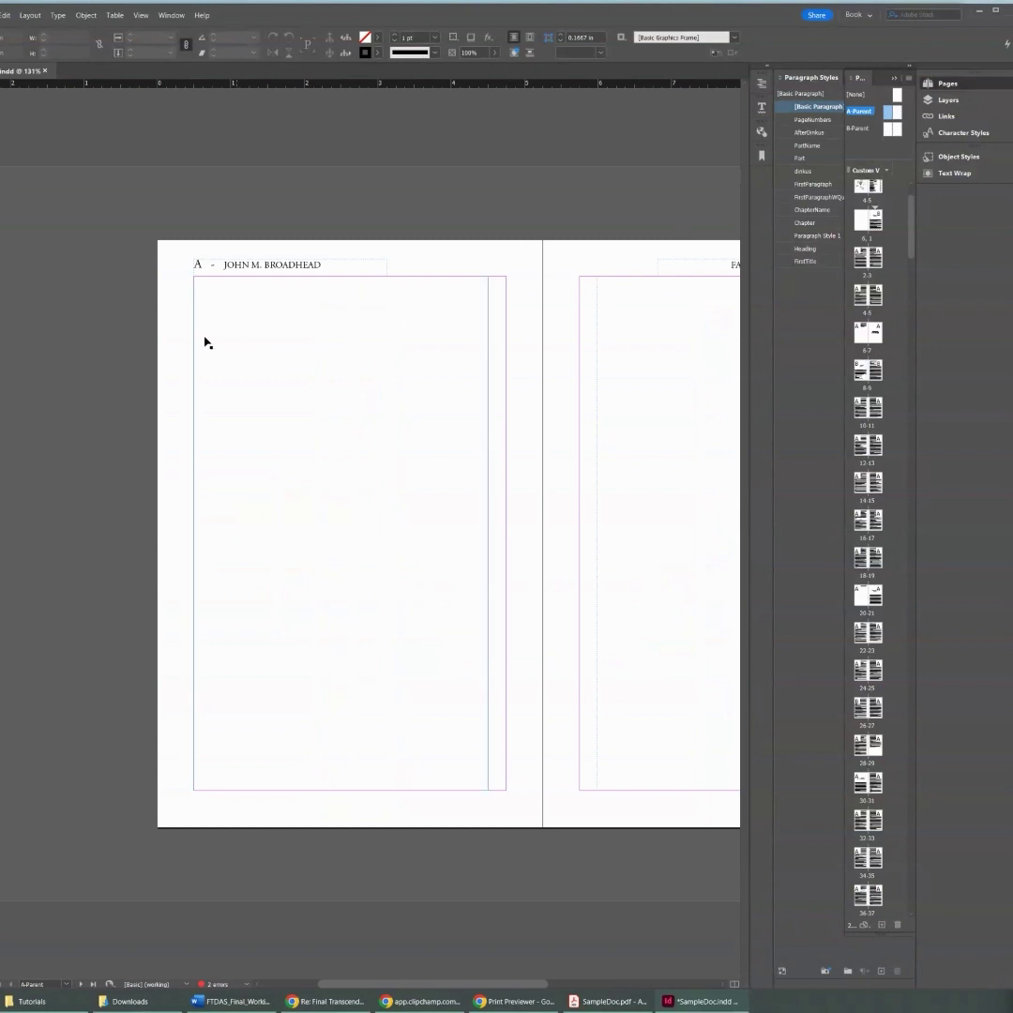
{"action": "left_click", "coordinate": [485, 448]}
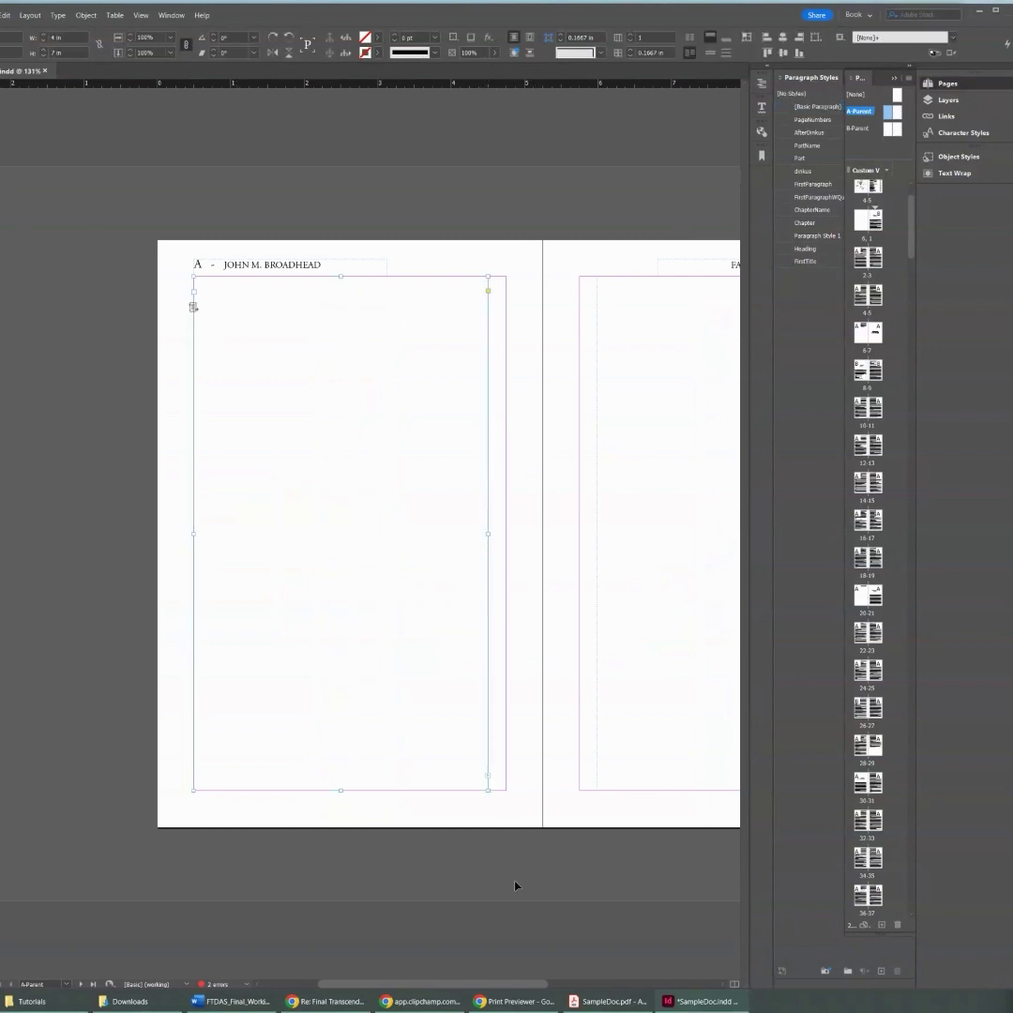
{"action": "left_click_drag", "start_coordinate": [539, 984], "coordinate": [571, 984]}
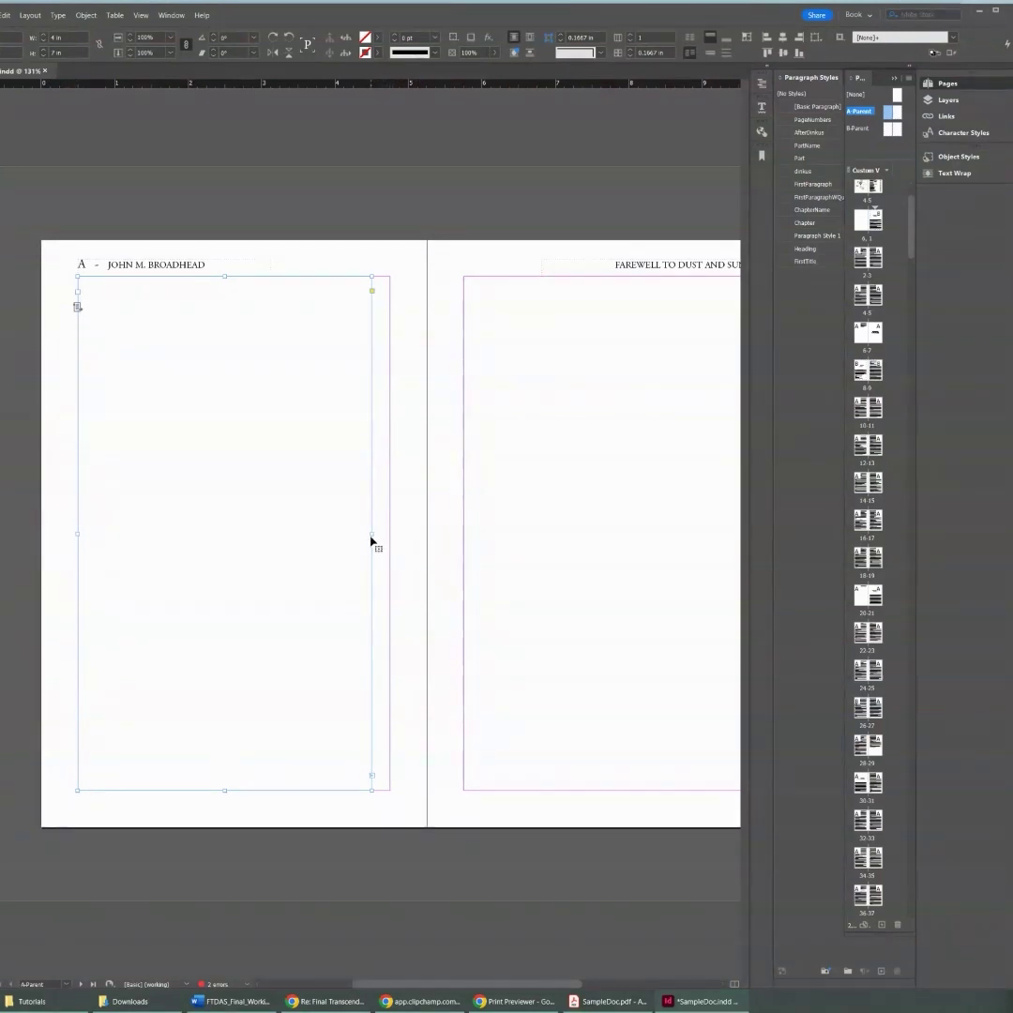
{"action": "left_click_drag", "start_coordinate": [371, 534], "coordinate": [336, 537]}
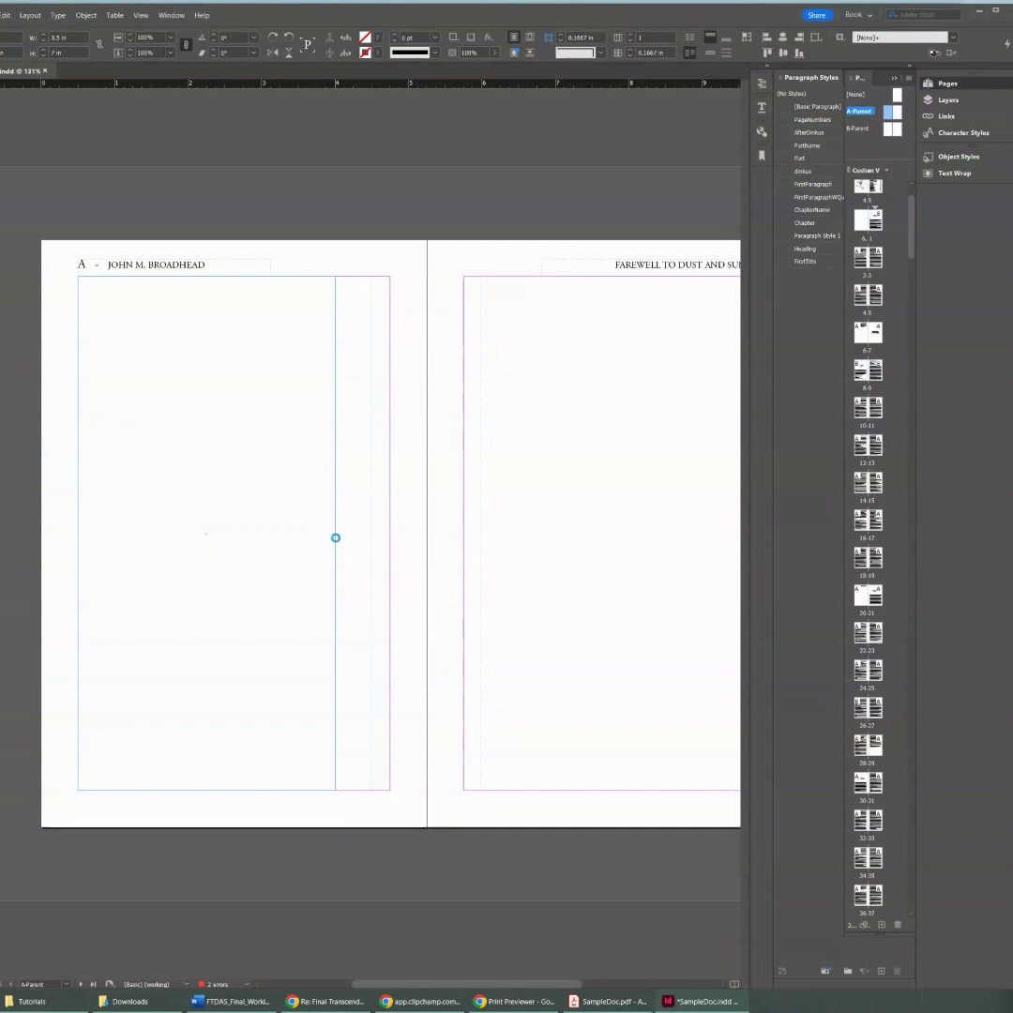
{"action": "scroll", "coordinate": [497, 536], "scroll_direction": "right", "scroll_amount": 2}
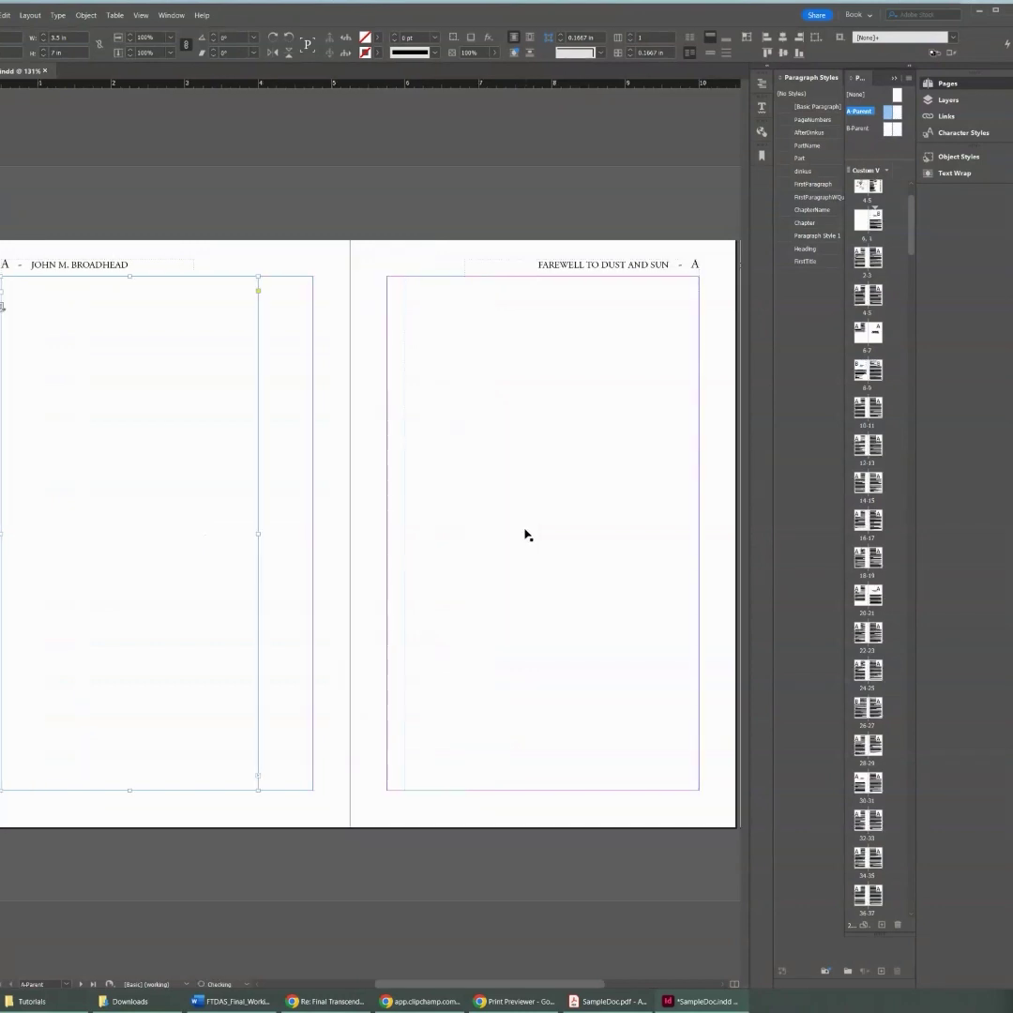
{"action": "left_click", "coordinate": [392, 539]}
{"action": "left_click_drag", "start_coordinate": [404, 533], "coordinate": [437, 535]}
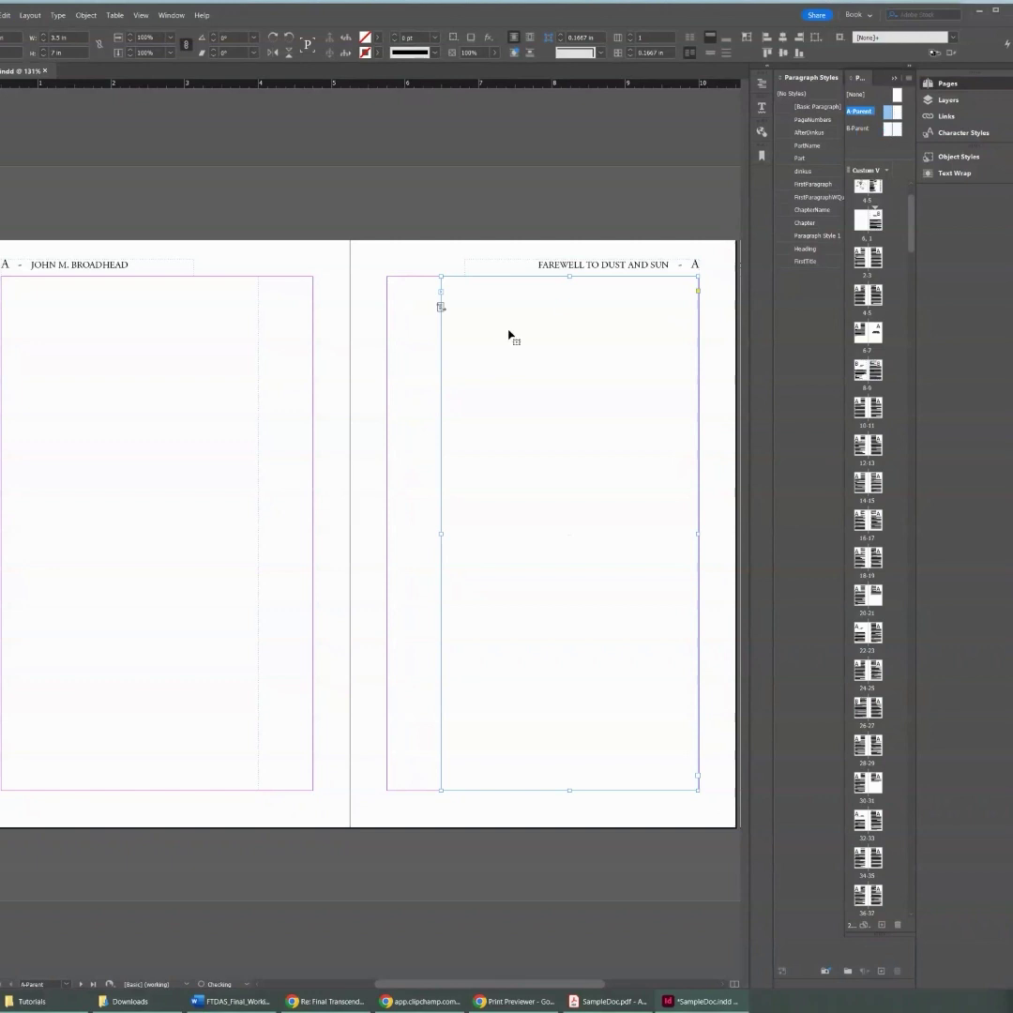
Narrow the text frames on both B-Parent pages to about 3.505 in by moving their inner edges away from the spine.
{"action": "double_click", "coordinate": [891, 132]}
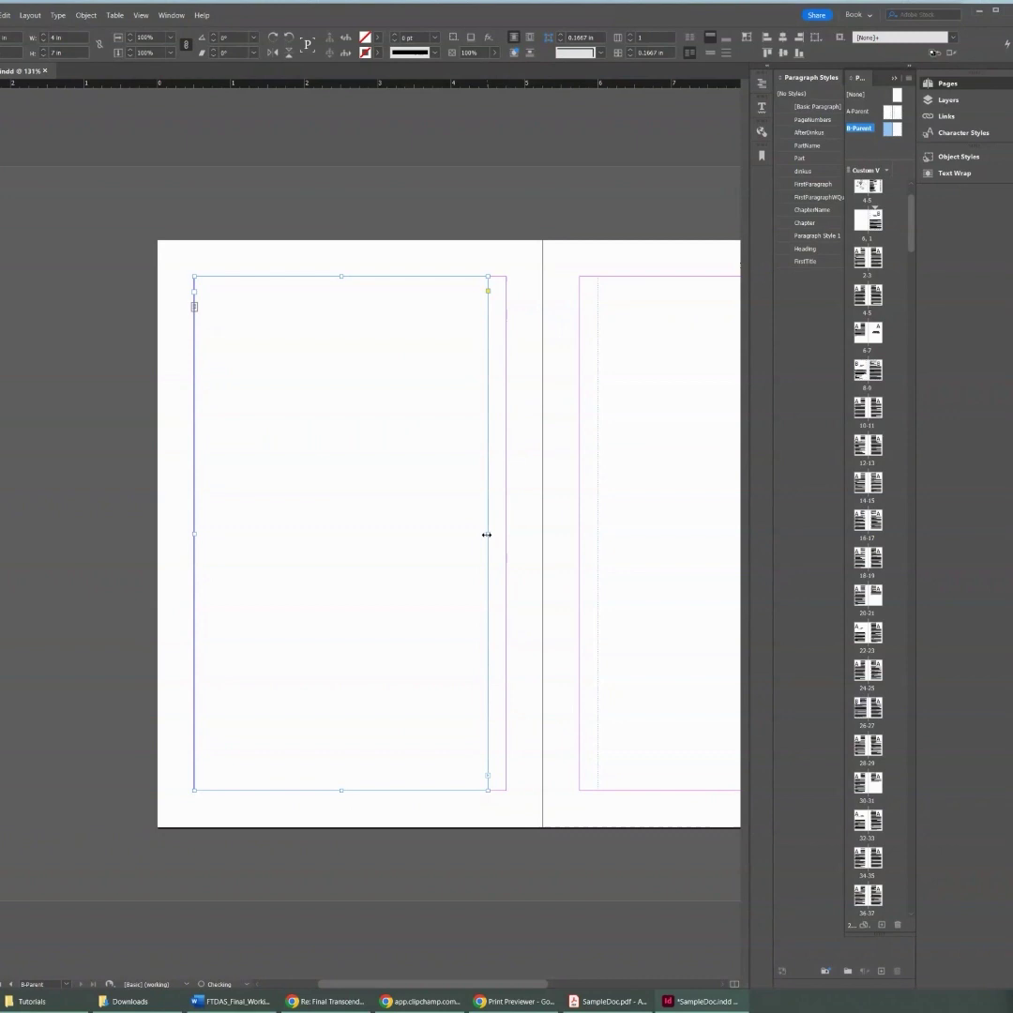
{"action": "left_click_drag", "start_coordinate": [487, 535], "coordinate": [452, 542]}
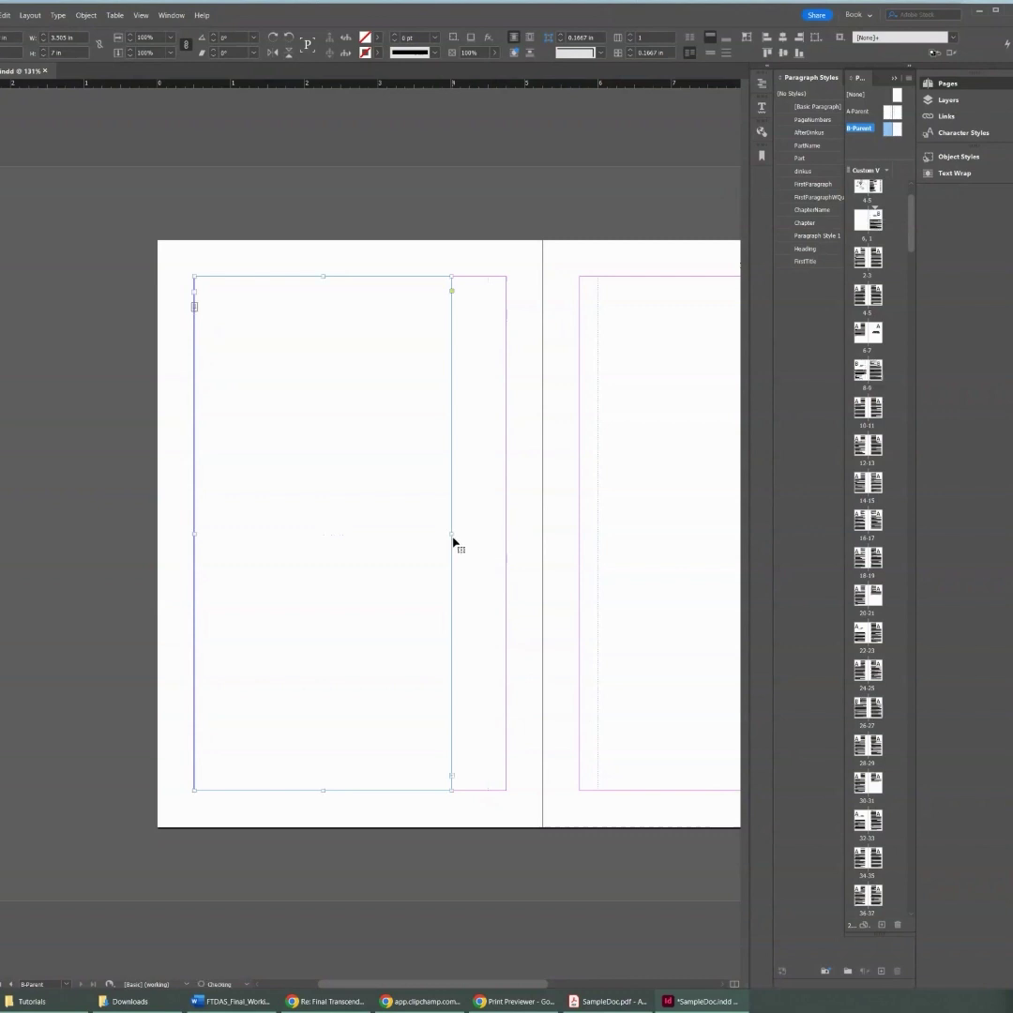
{"action": "left_click", "coordinate": [607, 546]}
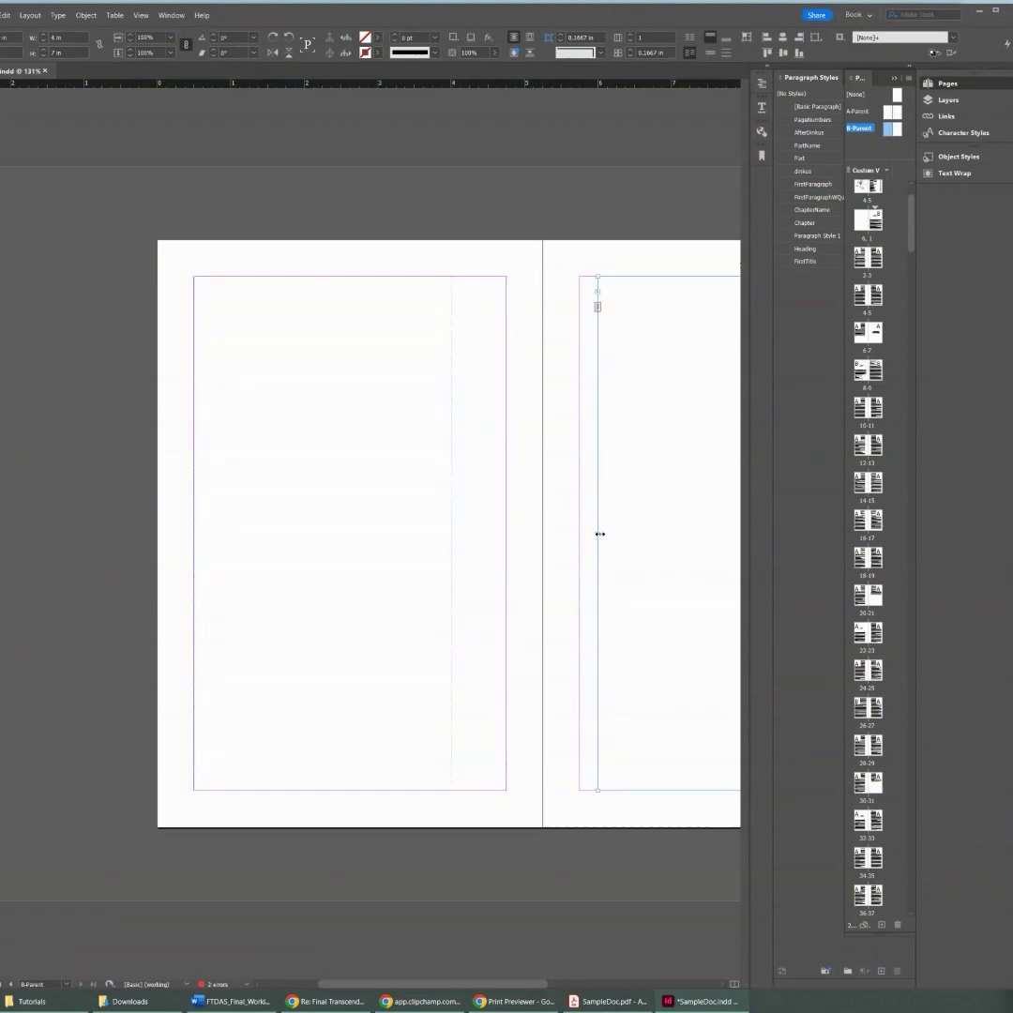
{"action": "left_click_drag", "start_coordinate": [598, 533], "coordinate": [633, 540]}
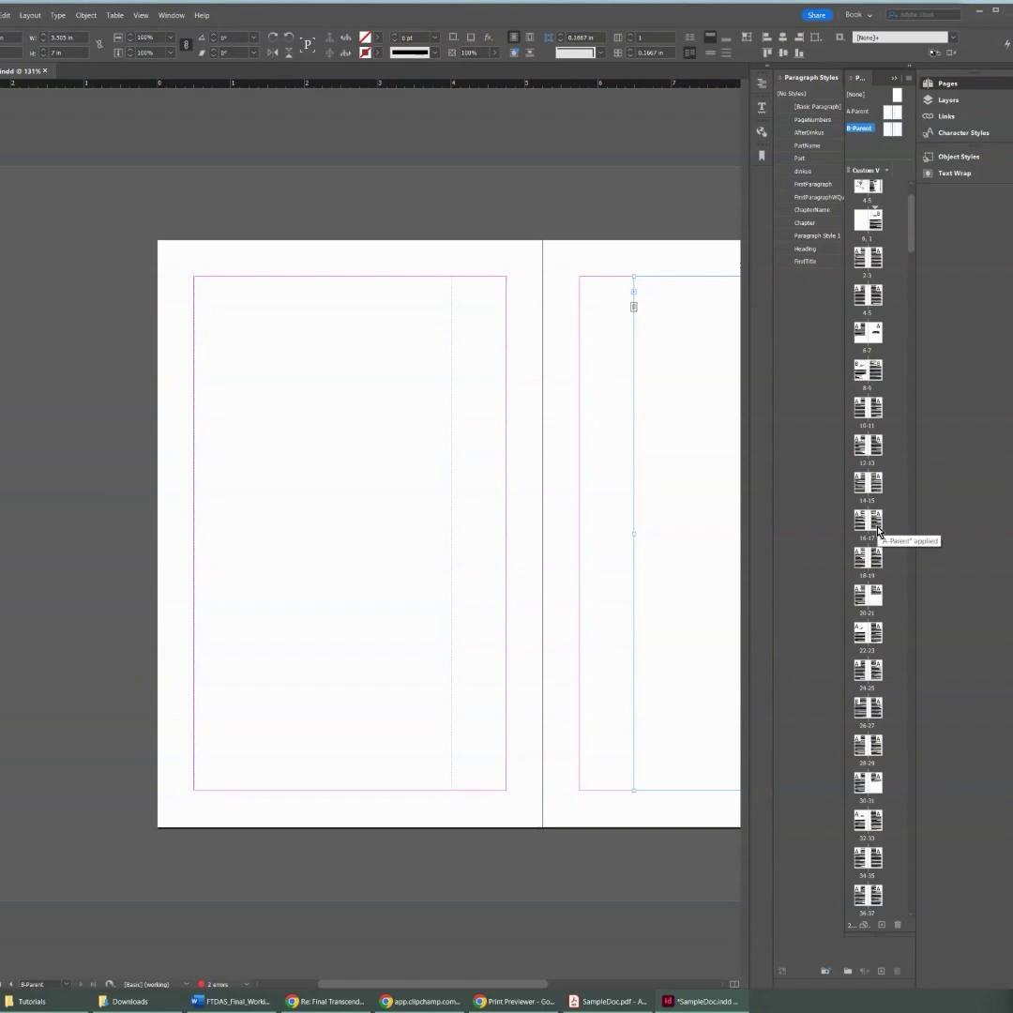
Check the wider inner margins on spread 16-17 and detach the Paragraph Styles panel so it floats separately.
{"action": "double_click", "coordinate": [875, 526]}
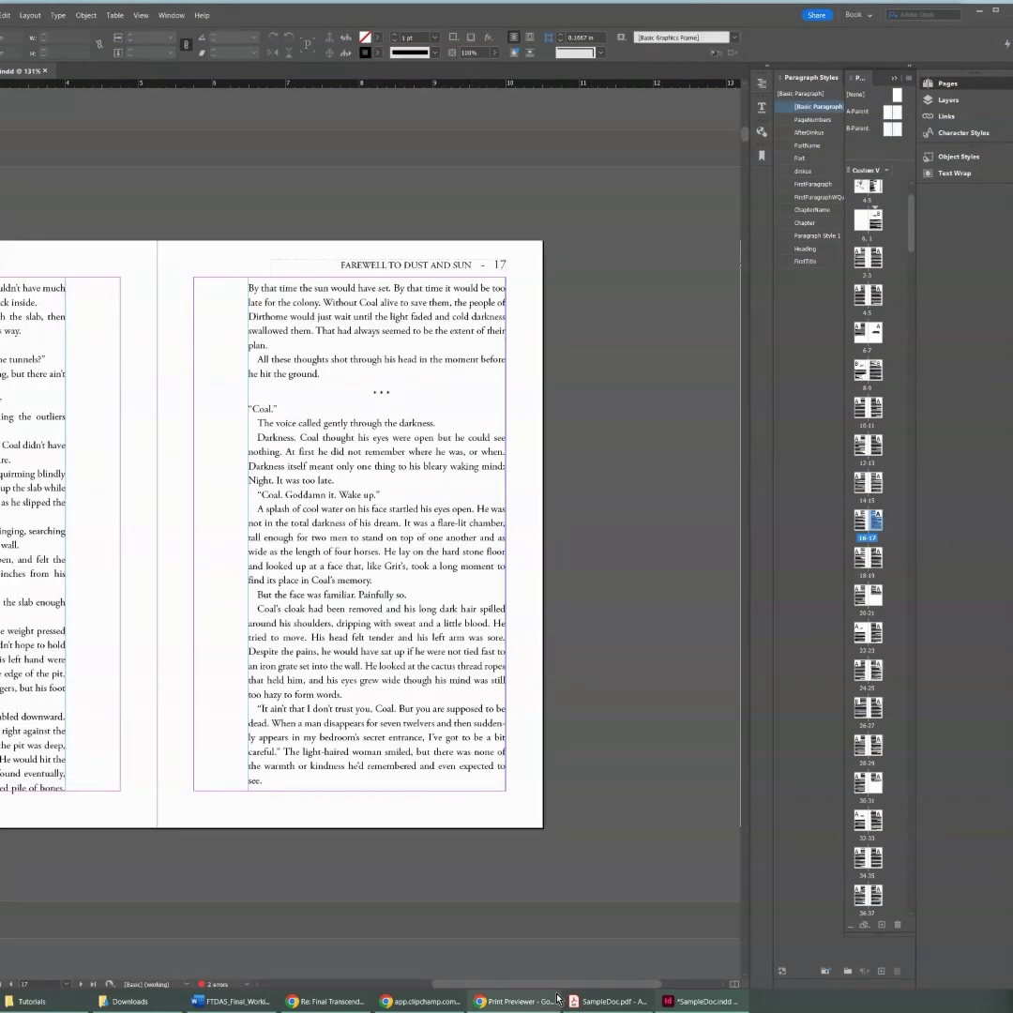
{"action": "scroll", "coordinate": [475, 902], "scroll_direction": "left", "scroll_amount": 3}
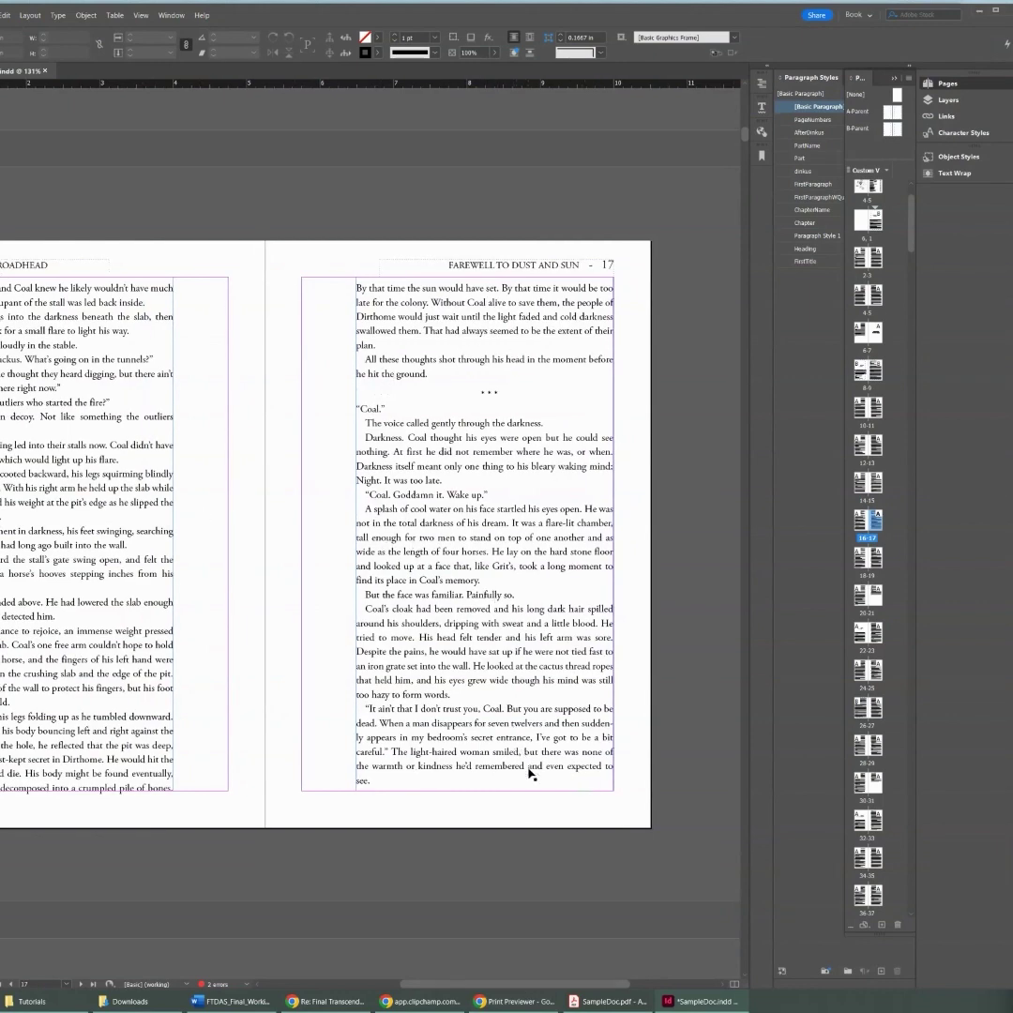
{"action": "left_click_drag", "start_coordinate": [811, 76], "coordinate": [788, 386]}
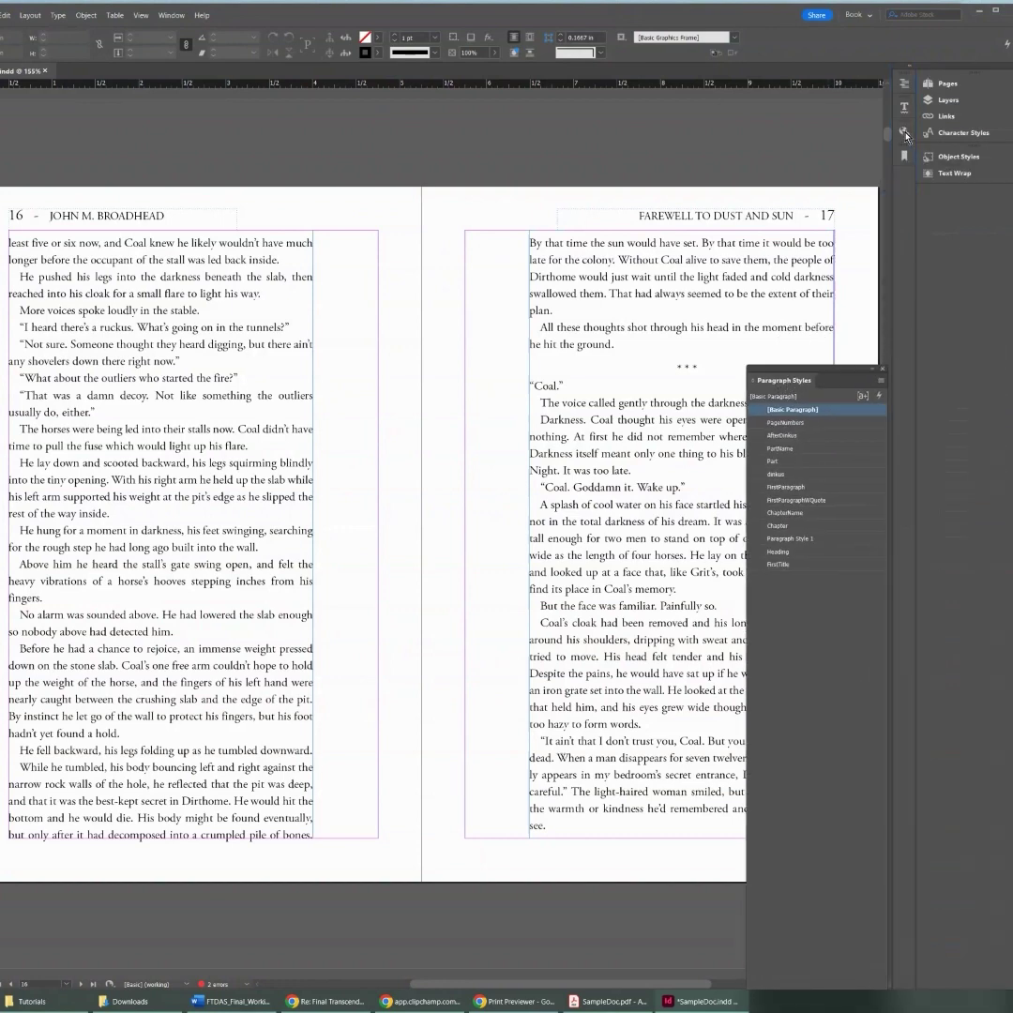
Go to the Chapter Thirteen bookmark and apply the right-hand B-Parent page to the chapter's opening page, 269.
{"action": "left_click", "coordinate": [905, 158]}
{"action": "left_click", "coordinate": [804, 334]}
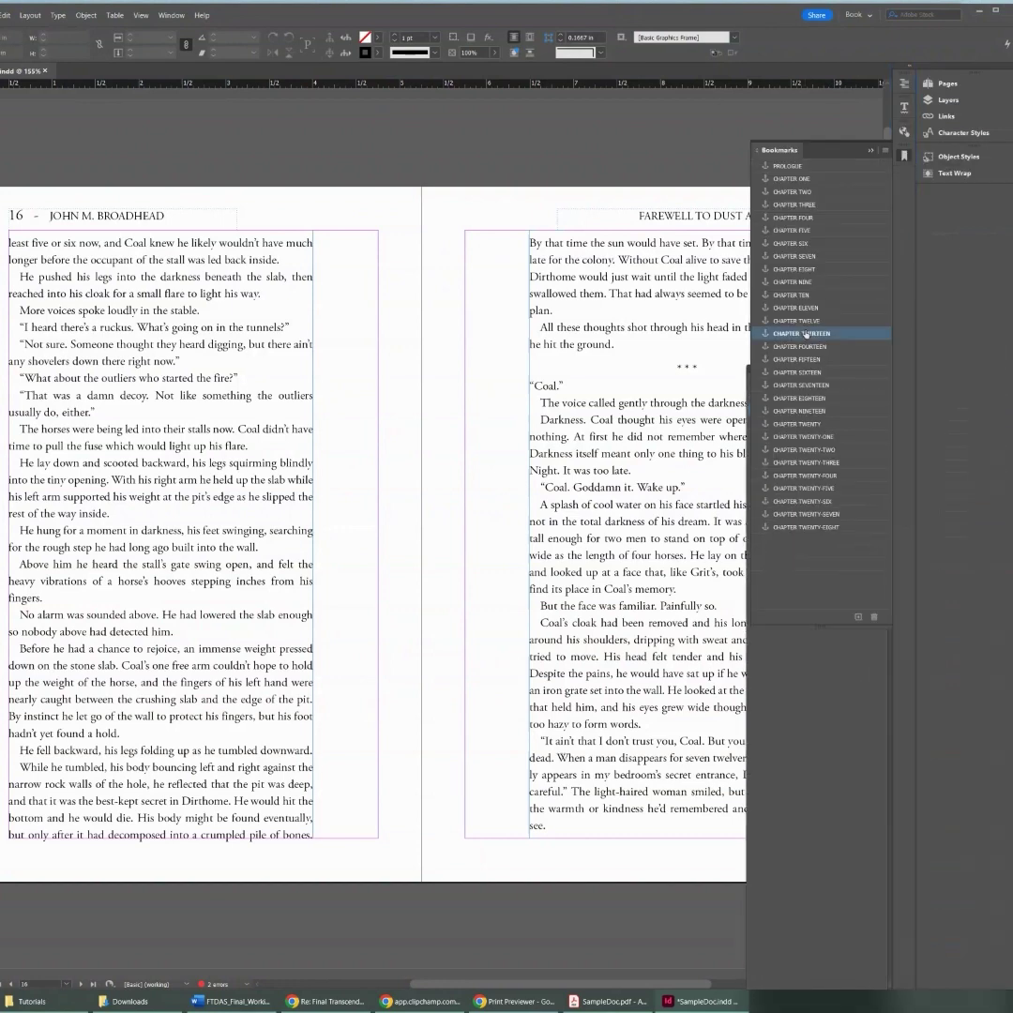
{"action": "double_click", "coordinate": [811, 334]}
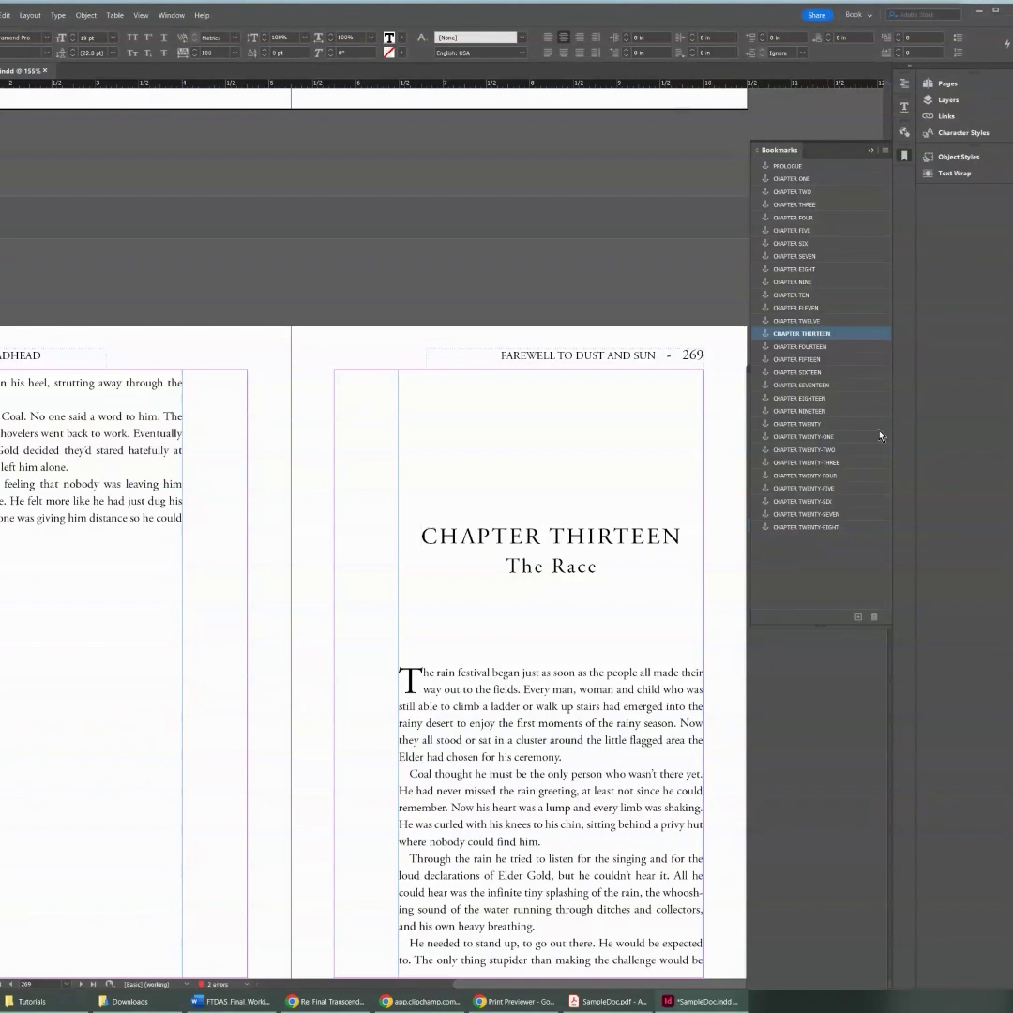
{"action": "left_click", "coordinate": [947, 84]}
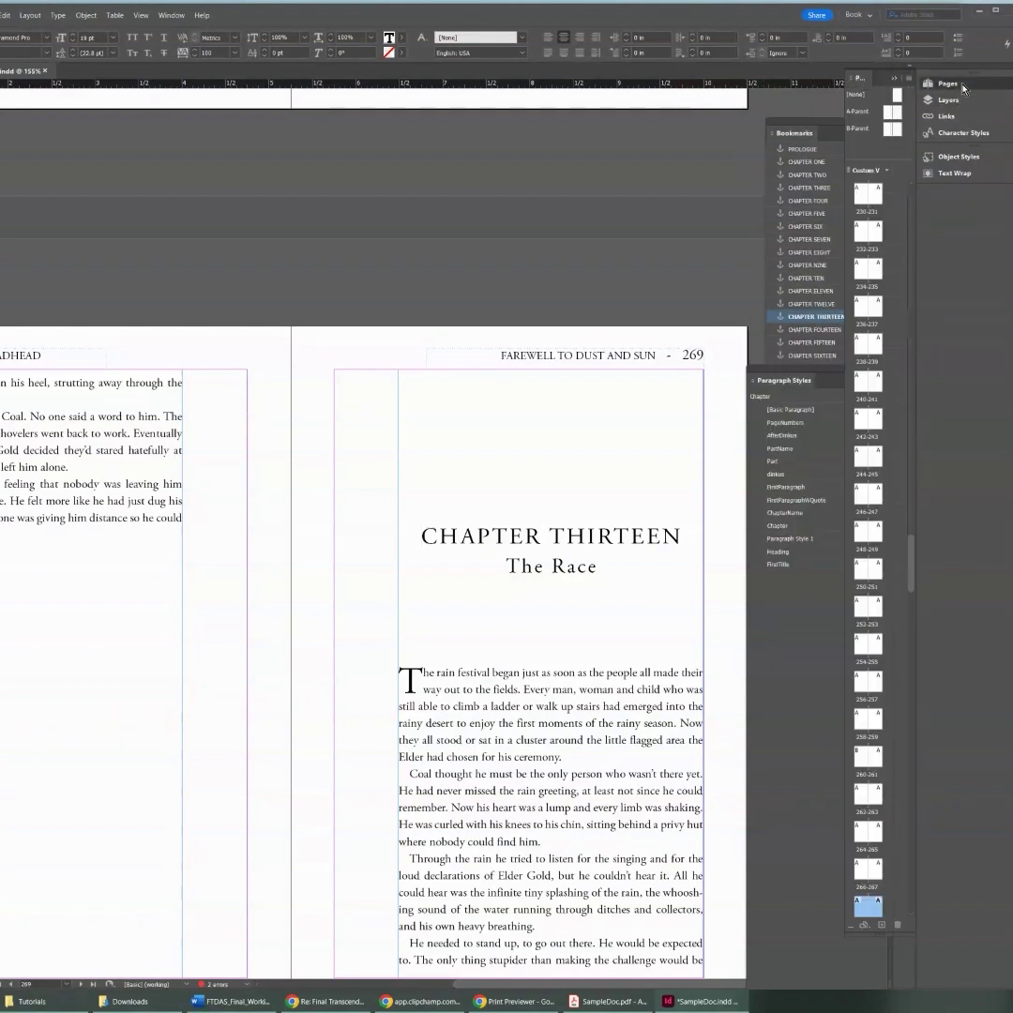
{"action": "left_click_drag", "start_coordinate": [914, 570], "coordinate": [919, 195]}
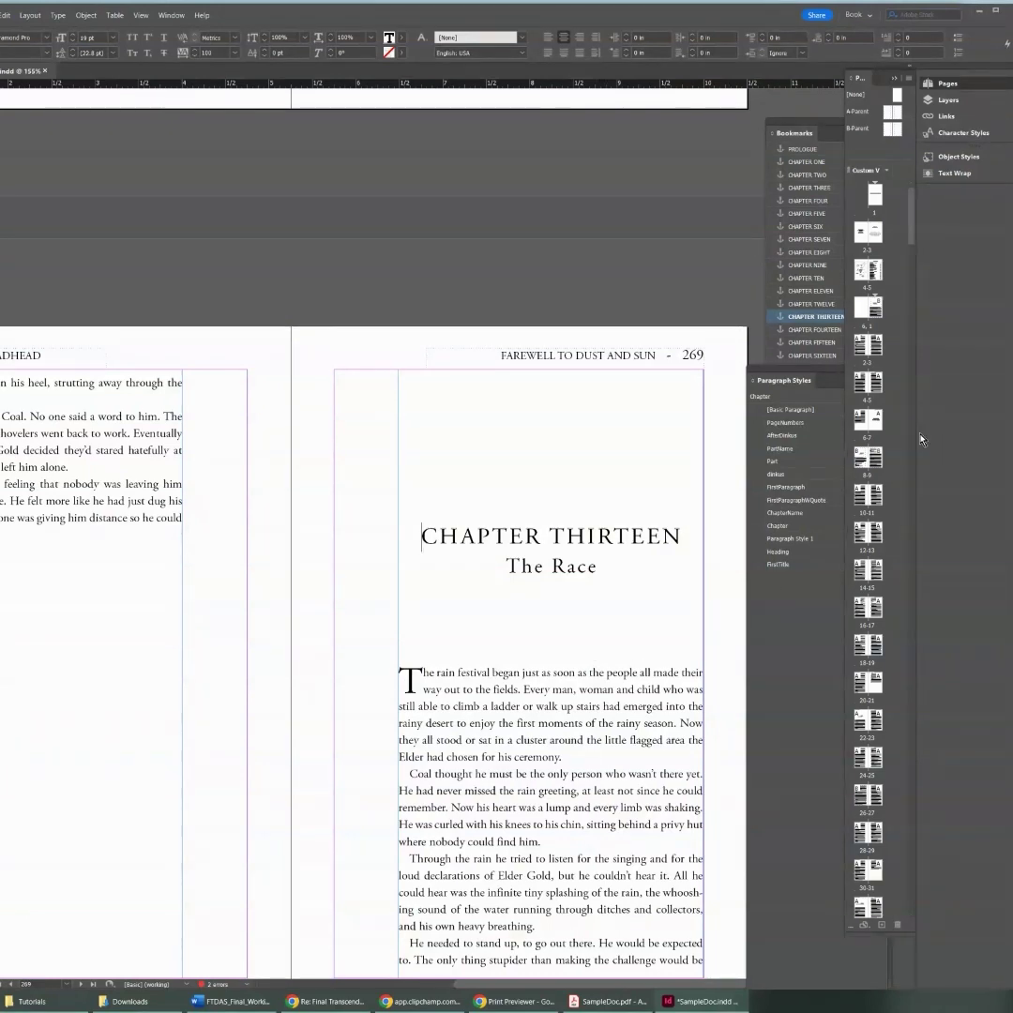
{"action": "left_click_drag", "start_coordinate": [910, 198], "coordinate": [916, 611]}
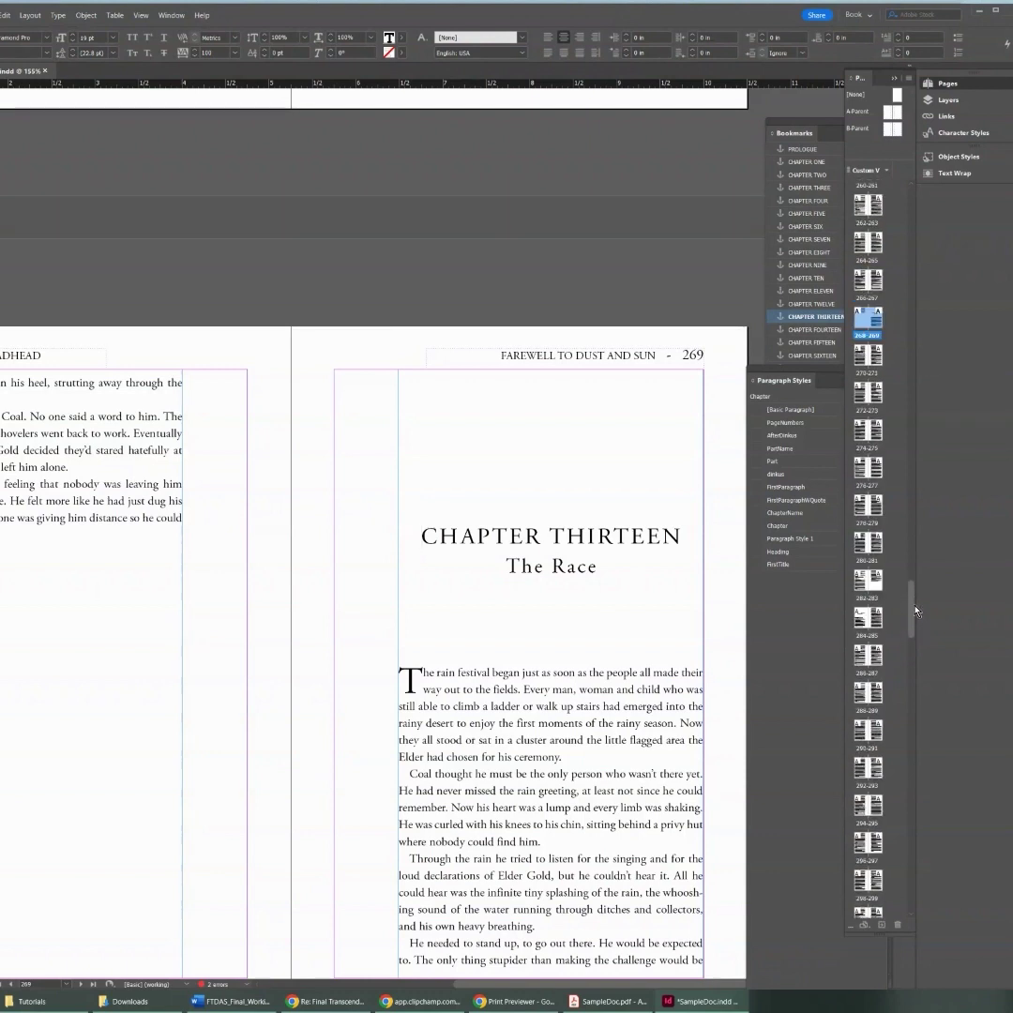
{"action": "left_click", "coordinate": [885, 329]}
{"action": "left_click", "coordinate": [898, 132]}
{"action": "left_click_drag", "start_coordinate": [903, 141], "coordinate": [875, 317]}
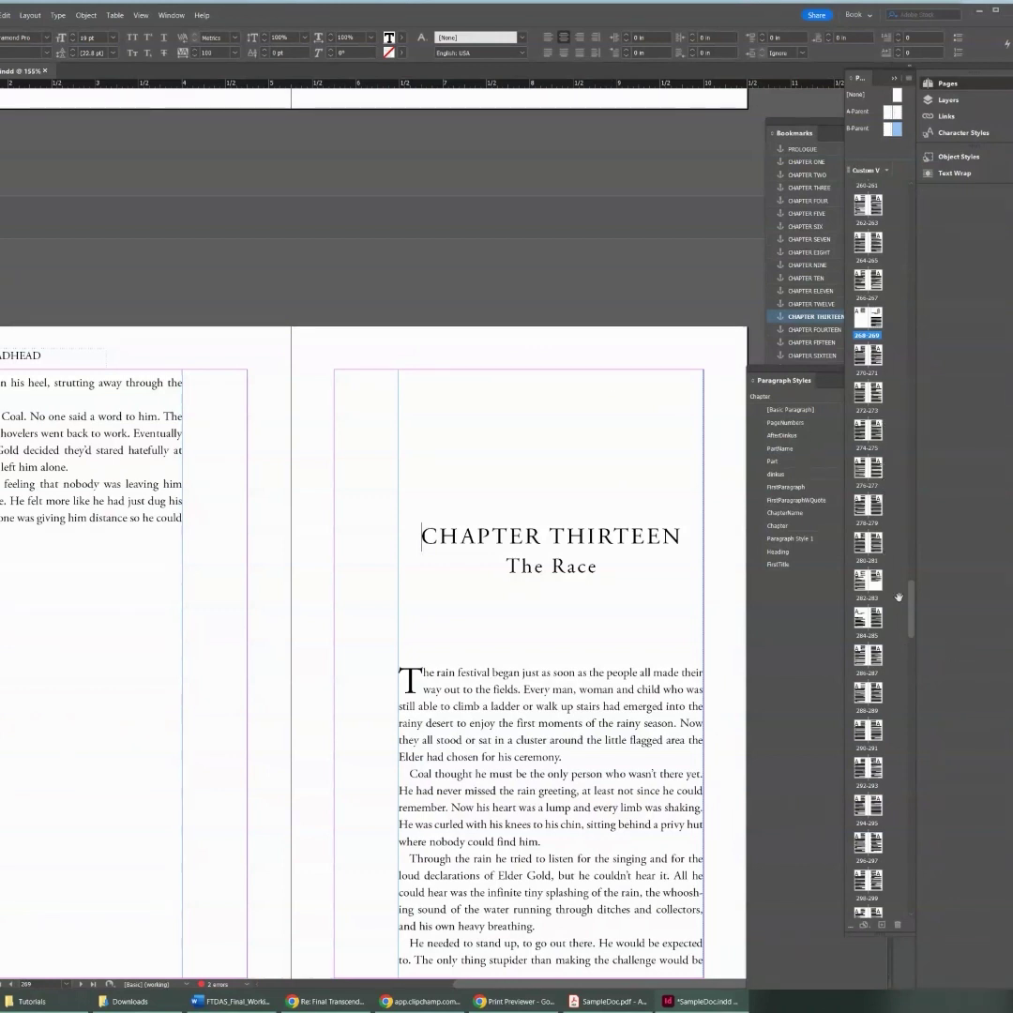
Open page 260, inspect its missing running header, and apply the left-hand A-Parent page to it.
{"action": "scroll", "coordinate": [910, 403], "scroll_direction": "up", "scroll_amount": 3}
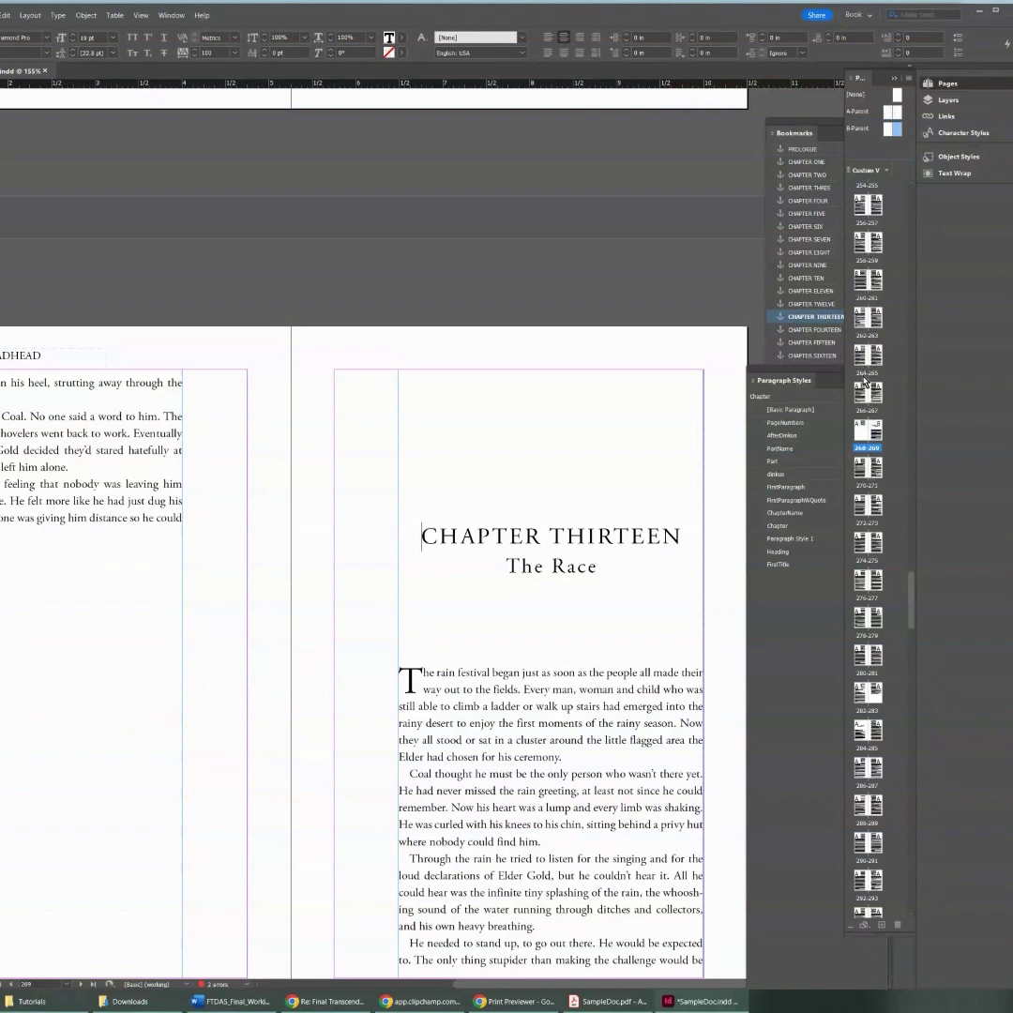
{"action": "double_click", "coordinate": [859, 280]}
{"action": "scroll", "coordinate": [457, 420], "scroll_direction": "down", "scroll_amount": 3}
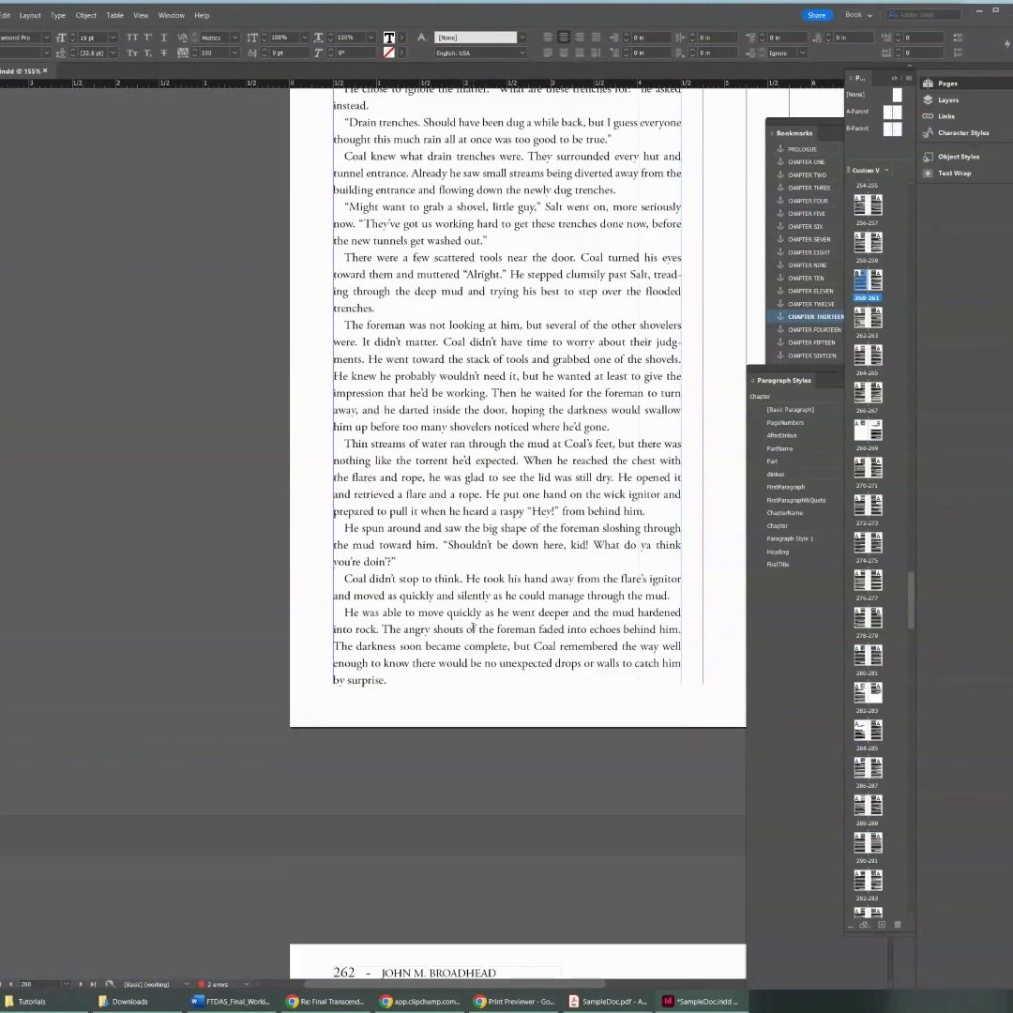
{"action": "scroll", "coordinate": [421, 393], "scroll_direction": "up", "scroll_amount": 2}
{"action": "scroll", "coordinate": [364, 343], "scroll_direction": "up", "scroll_amount": 1}
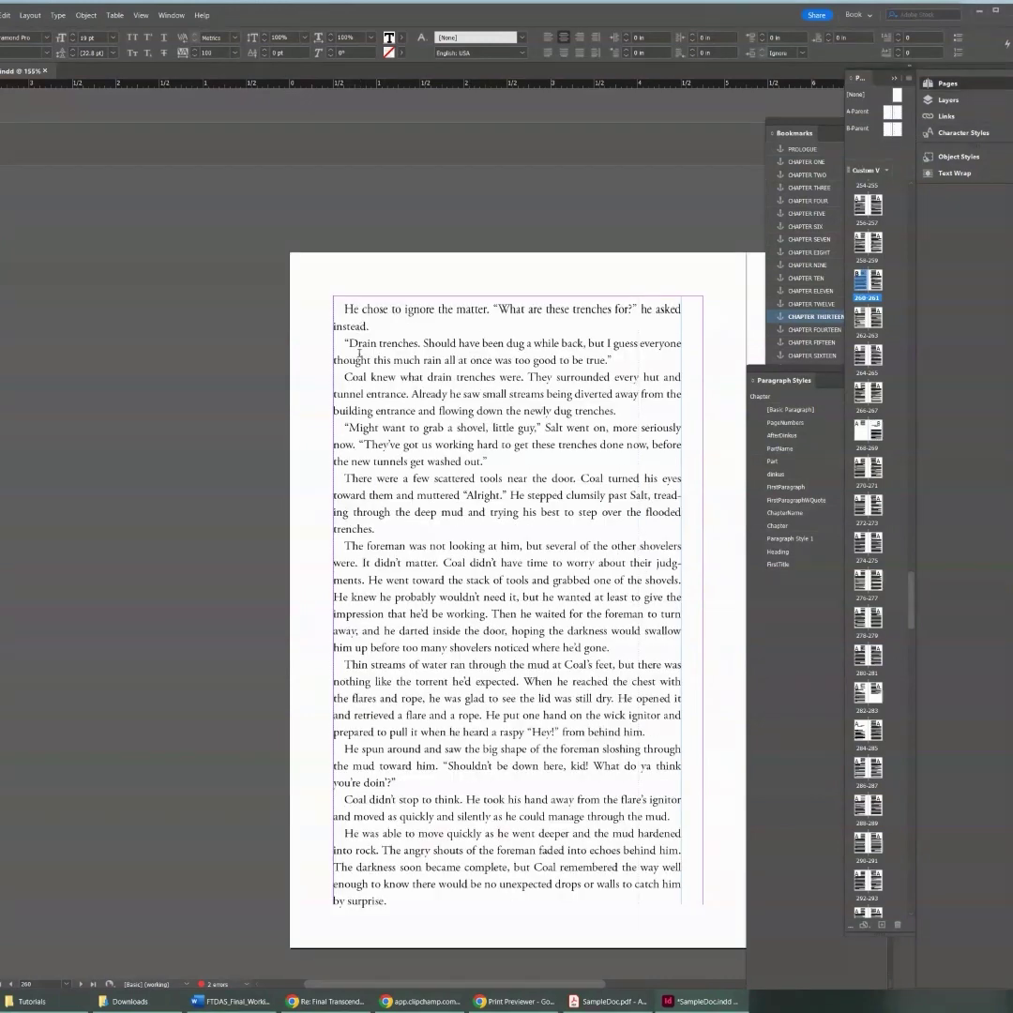
{"action": "left_click", "coordinate": [887, 114]}
{"action": "left_click_drag", "start_coordinate": [841, 267], "coordinate": [471, 450]}
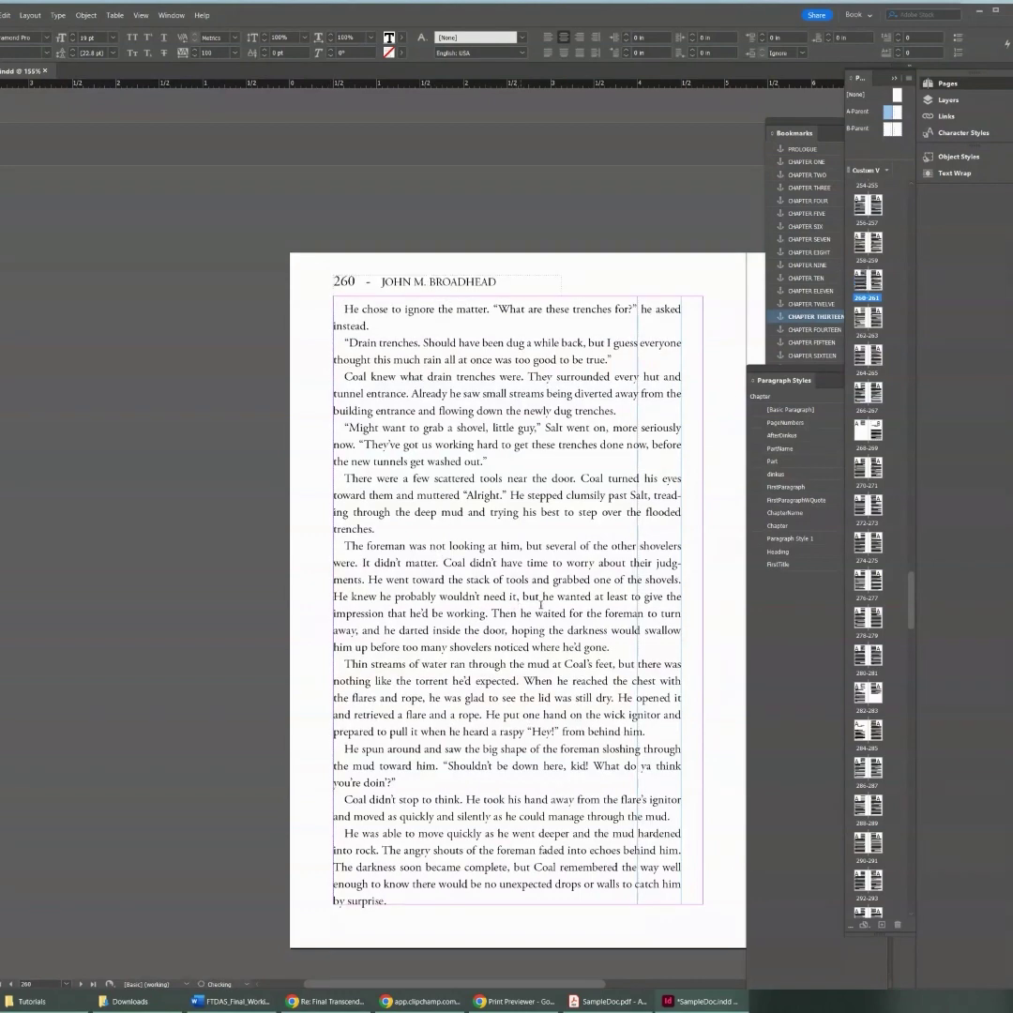
Review the spreads before page 260 back to pages 250-251, and return the page thumbnails to the start of the document.
{"action": "scroll", "coordinate": [572, 586], "scroll_direction": "up", "scroll_amount": 15}
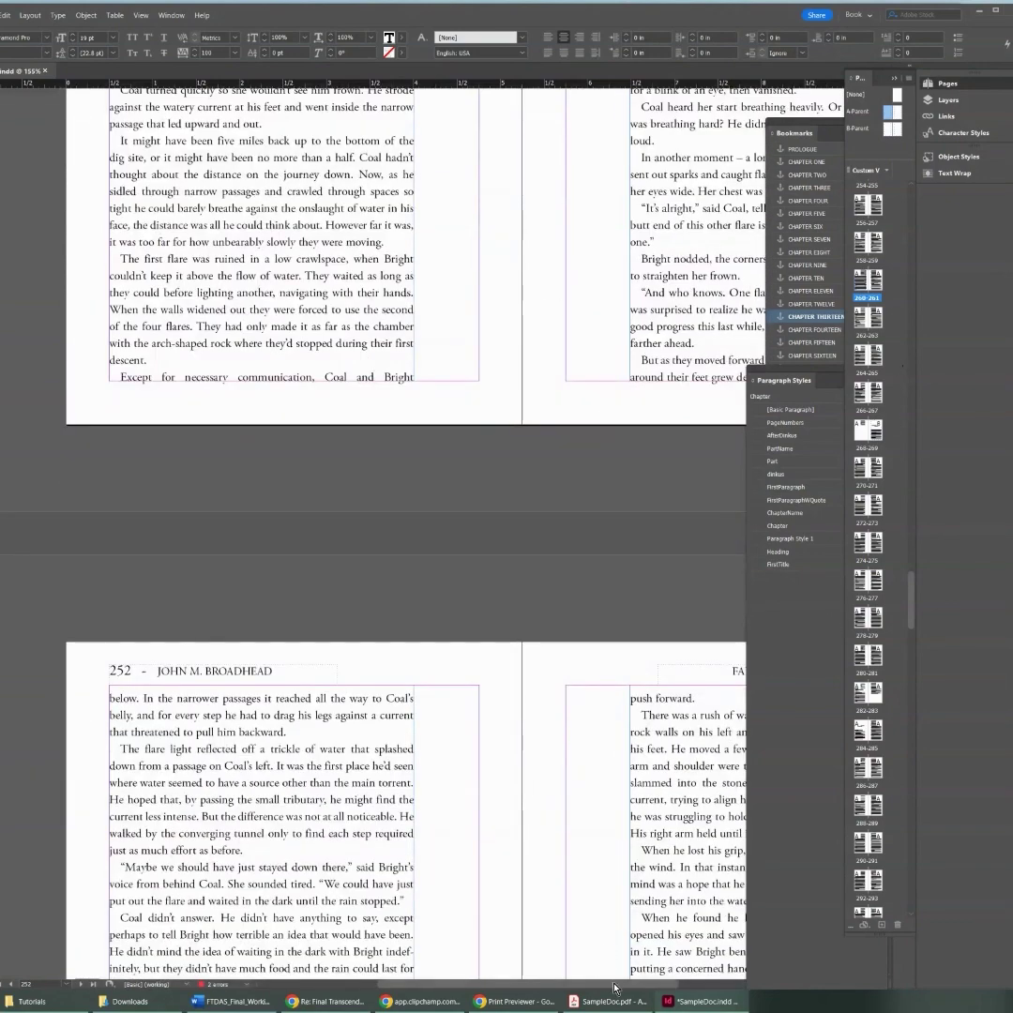
{"action": "scroll", "coordinate": [614, 986], "scroll_direction": "right", "scroll_amount": 2}
{"action": "scroll", "coordinate": [615, 986], "scroll_direction": "up", "scroll_amount": 3}
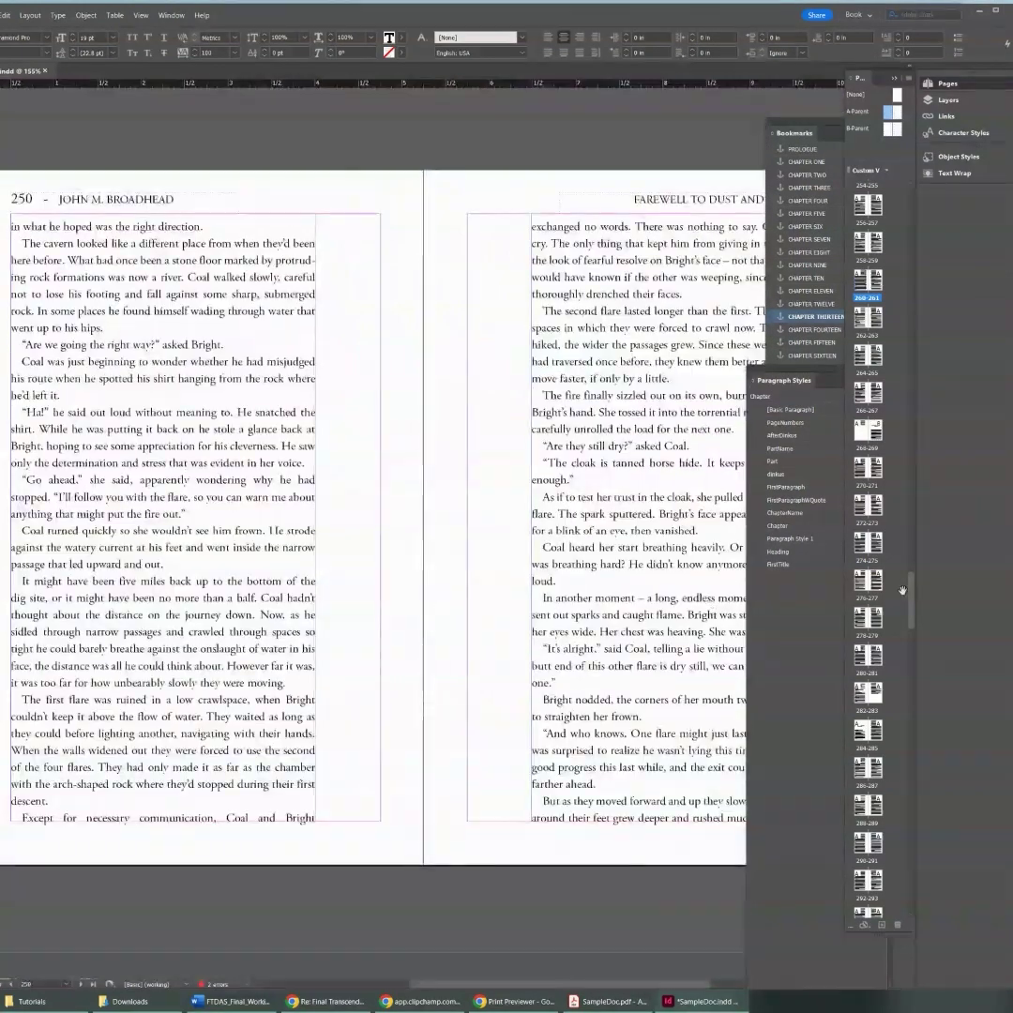
{"action": "left_click_drag", "start_coordinate": [902, 590], "coordinate": [916, 124]}
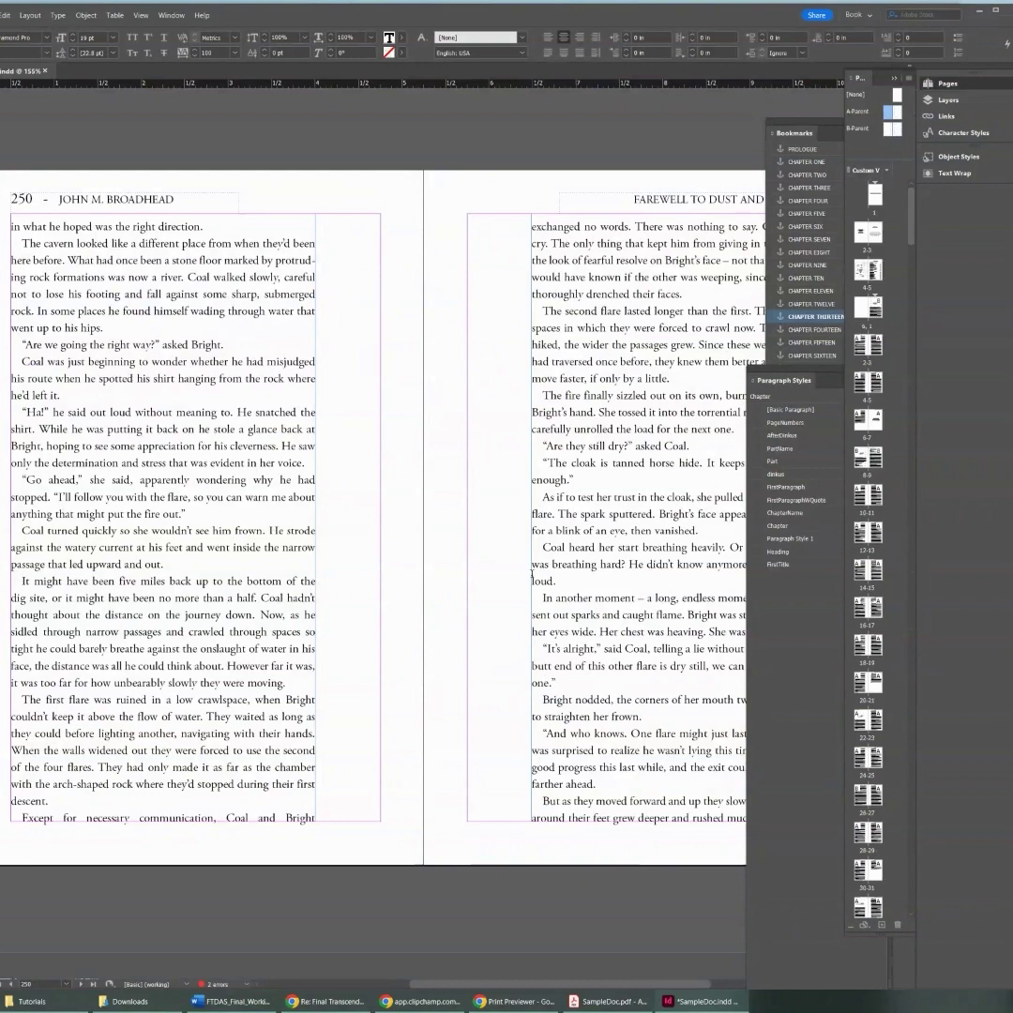
Review the running headers and inner margins on the spreads from pages 250-251 back to pages 240-241.
{"action": "scroll", "coordinate": [547, 567], "scroll_direction": "up", "scroll_amount": 10}
{"action": "scroll", "coordinate": [556, 605], "scroll_direction": "up", "scroll_amount": 5}
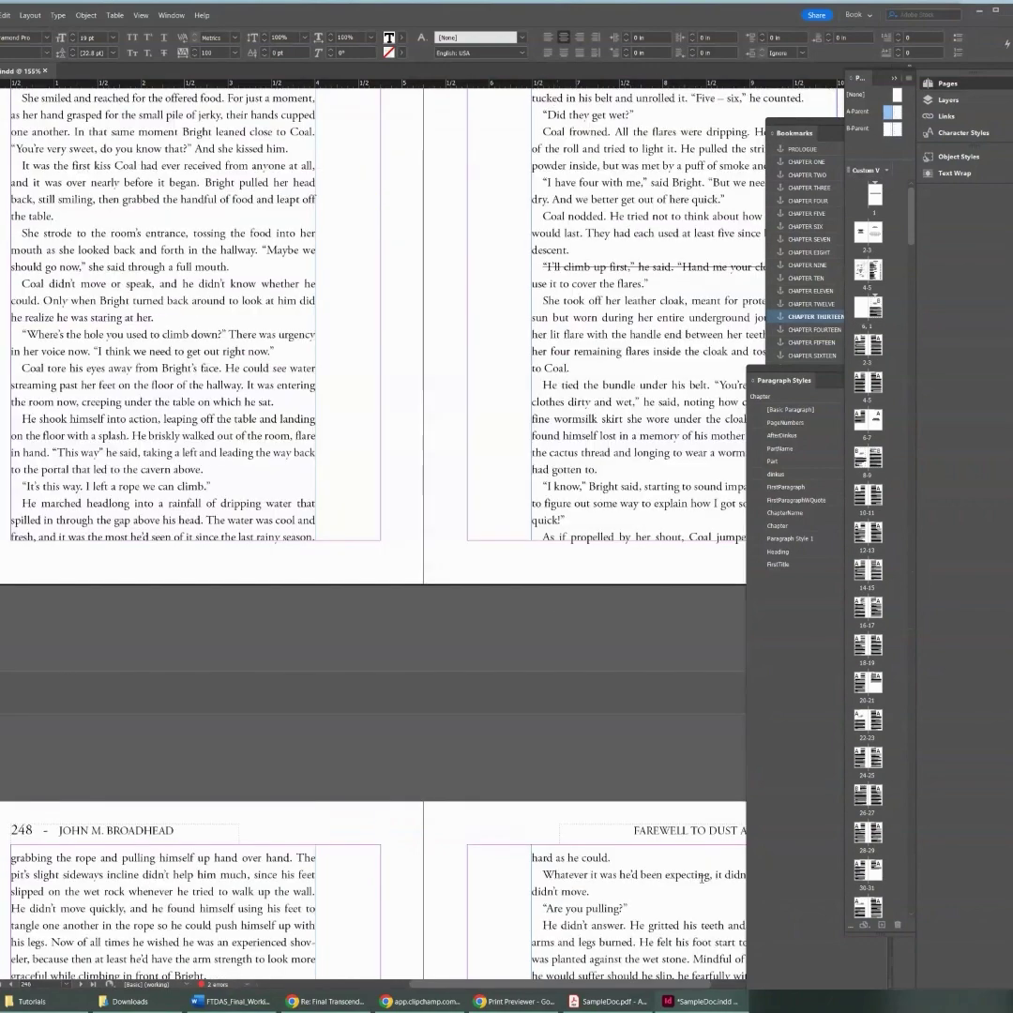
{"action": "scroll", "coordinate": [418, 792], "scroll_direction": "up", "scroll_amount": 5}
{"action": "scroll", "coordinate": [418, 792], "scroll_direction": "up", "scroll_amount": 20}
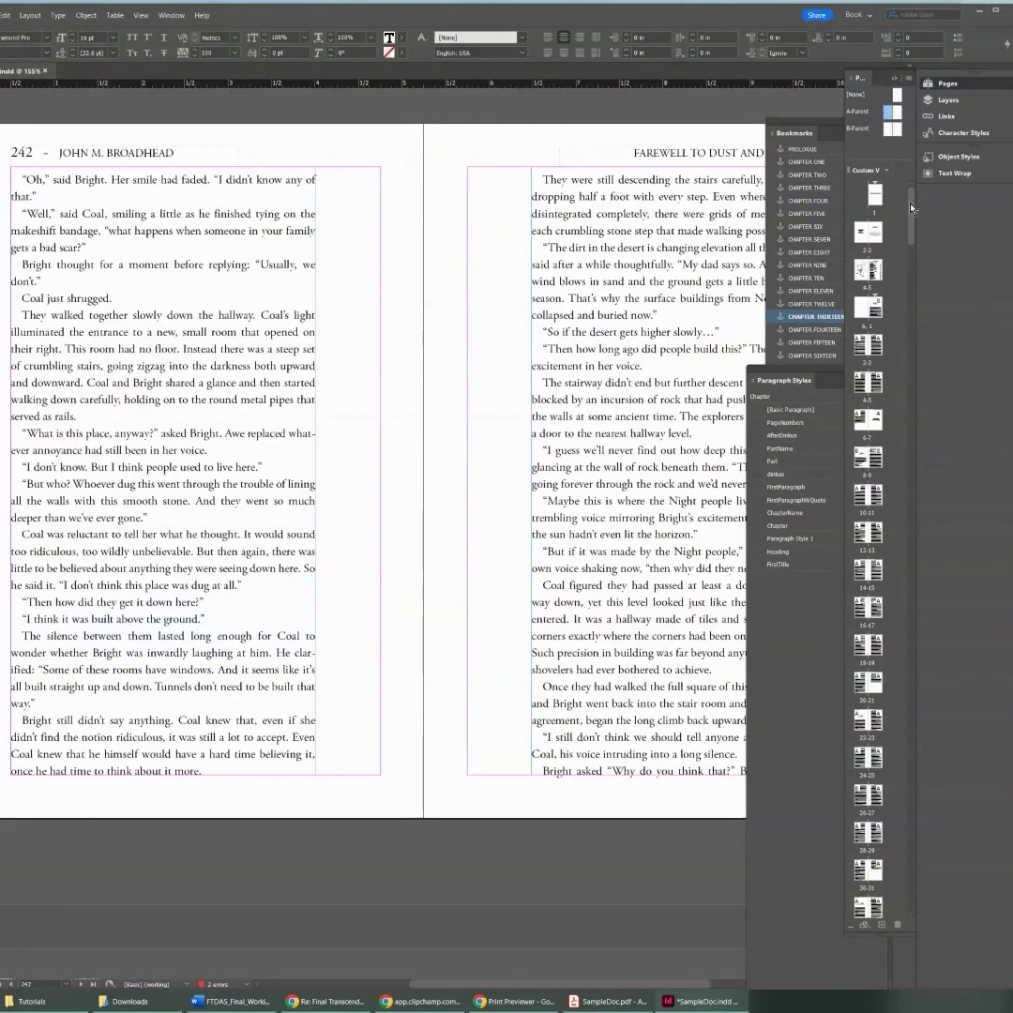
{"action": "scroll", "coordinate": [559, 404], "scroll_direction": "up", "scroll_amount": 12}
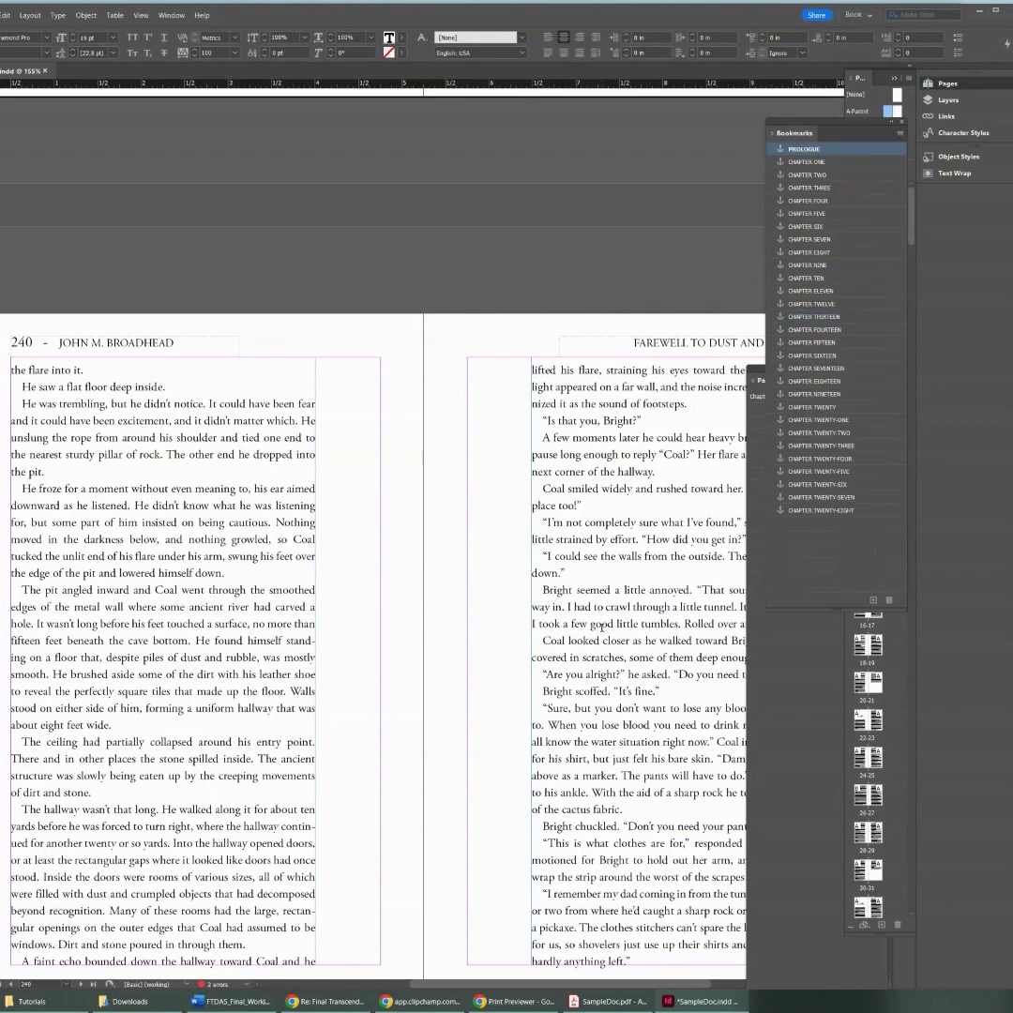
Go to the Prologue bookmark, then examine the Contents page opposite the map, including its chapter page numbers.
{"action": "double_click", "coordinate": [798, 152]}
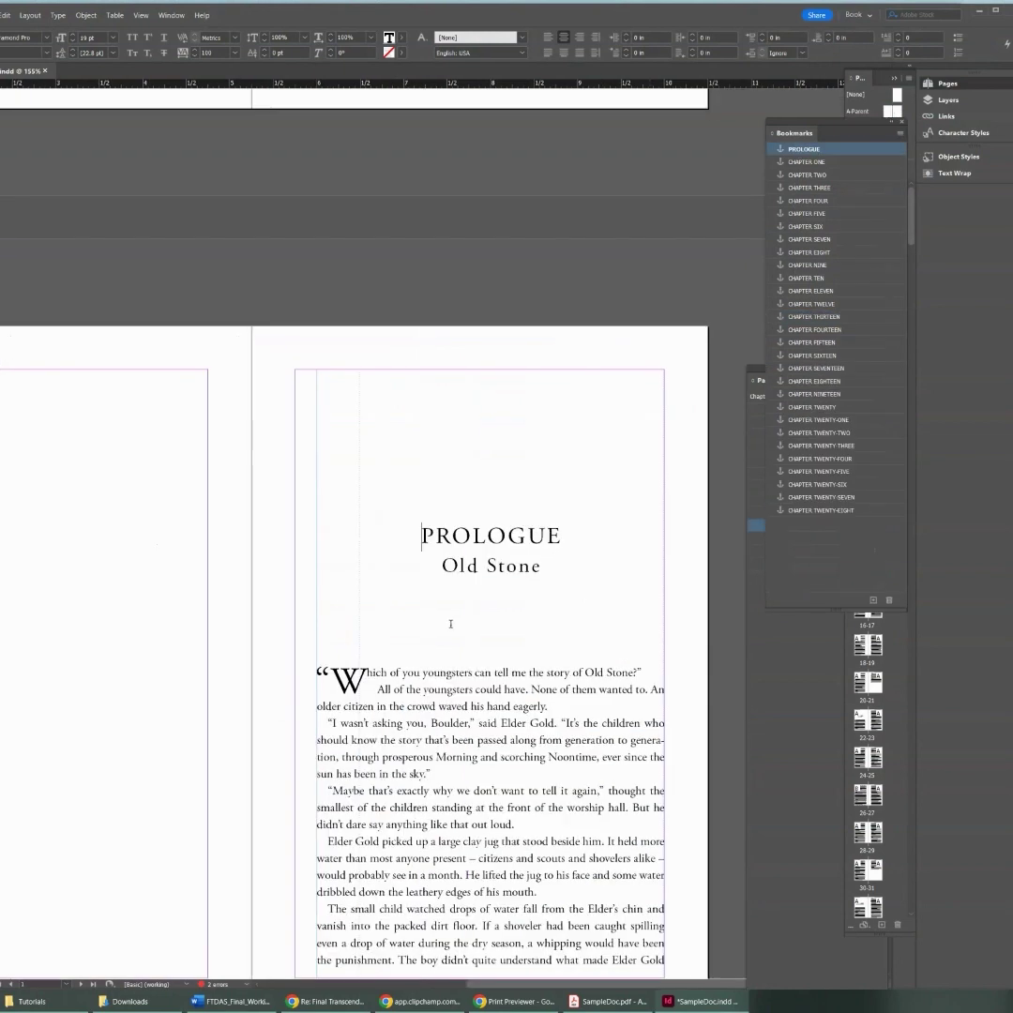
{"action": "left_click_drag", "start_coordinate": [591, 987], "coordinate": [531, 1004]}
{"action": "scroll", "coordinate": [381, 771], "scroll_direction": "up", "scroll_amount": 15}
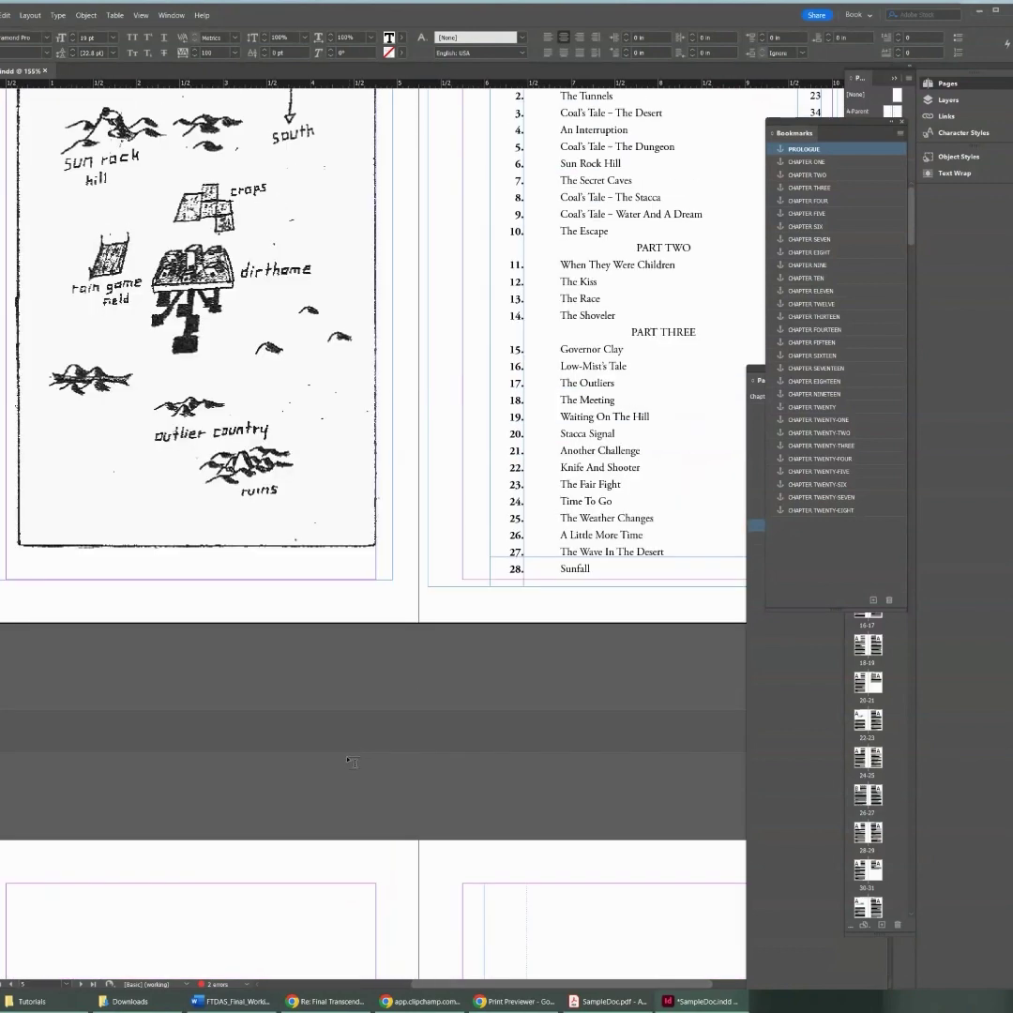
{"action": "scroll", "coordinate": [381, 771], "scroll_direction": "down", "scroll_amount": 10}
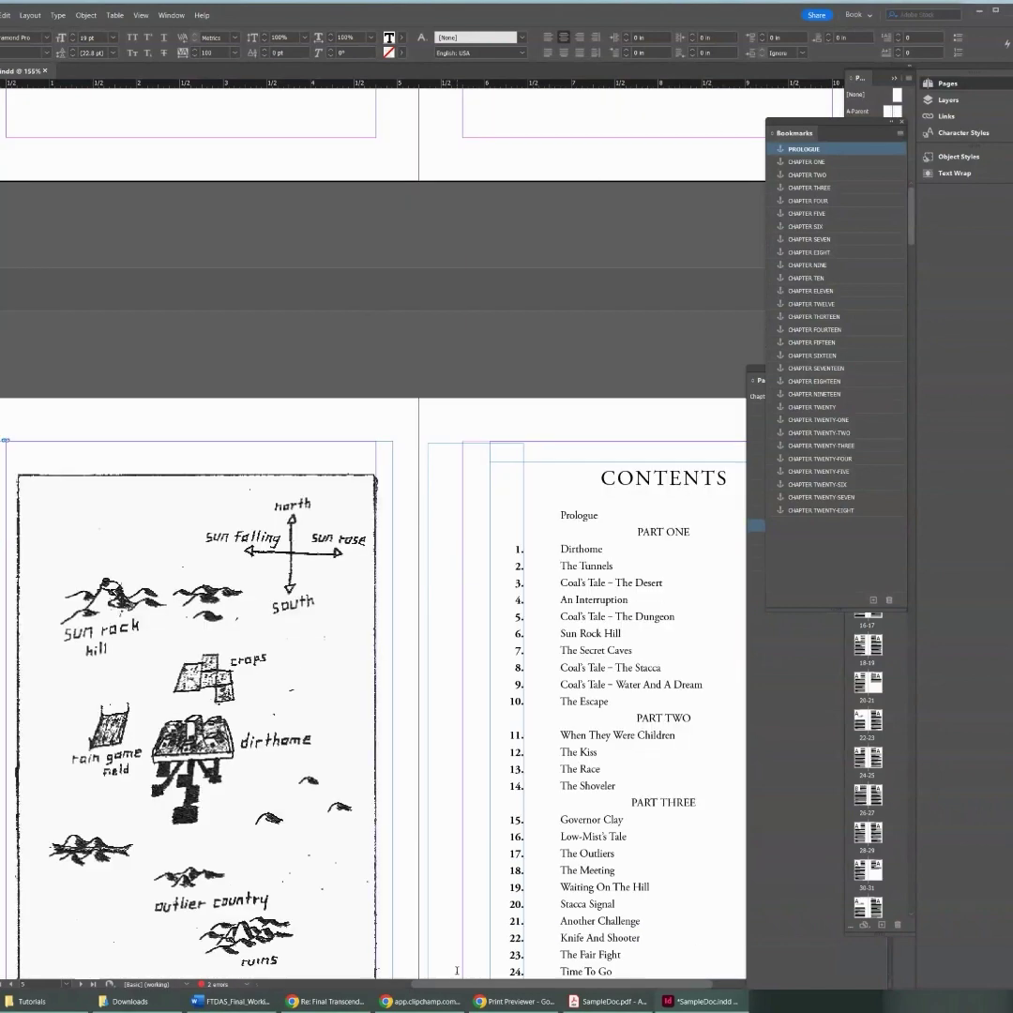
{"action": "left_click_drag", "start_coordinate": [458, 984], "coordinate": [505, 1002]}
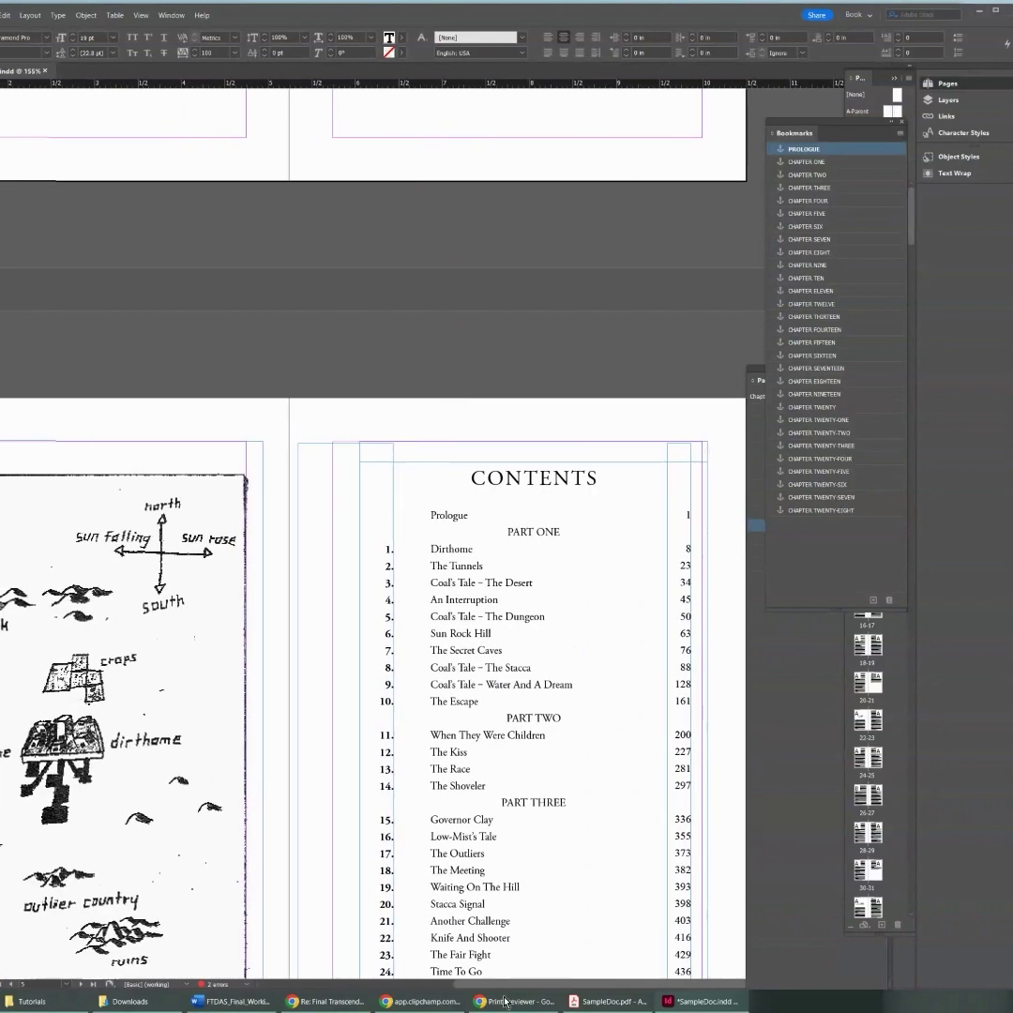
{"action": "scroll", "coordinate": [709, 677], "scroll_direction": "right", "scroll_amount": 3}
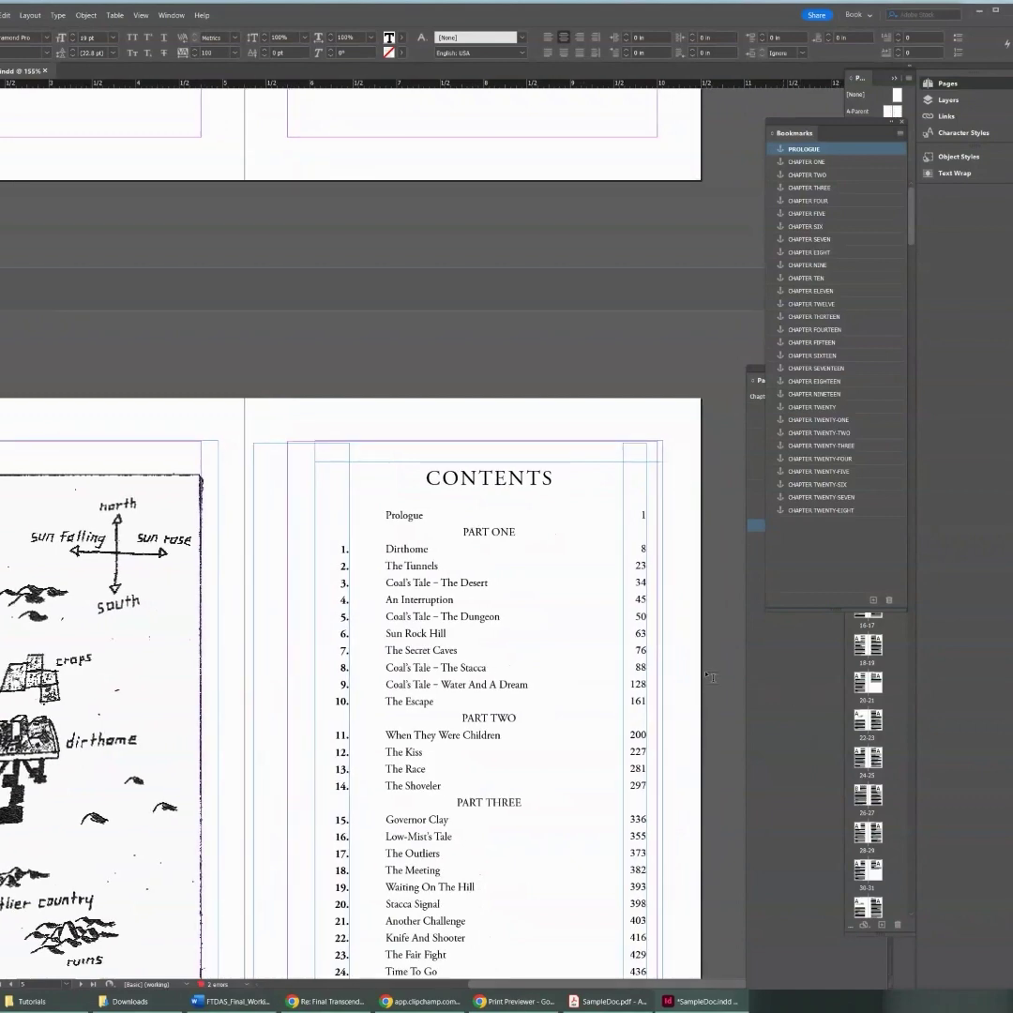
{"action": "scroll", "coordinate": [710, 677], "scroll_direction": "down", "scroll_amount": 5}
{"action": "scroll", "coordinate": [698, 824], "scroll_direction": "up", "scroll_amount": 3}
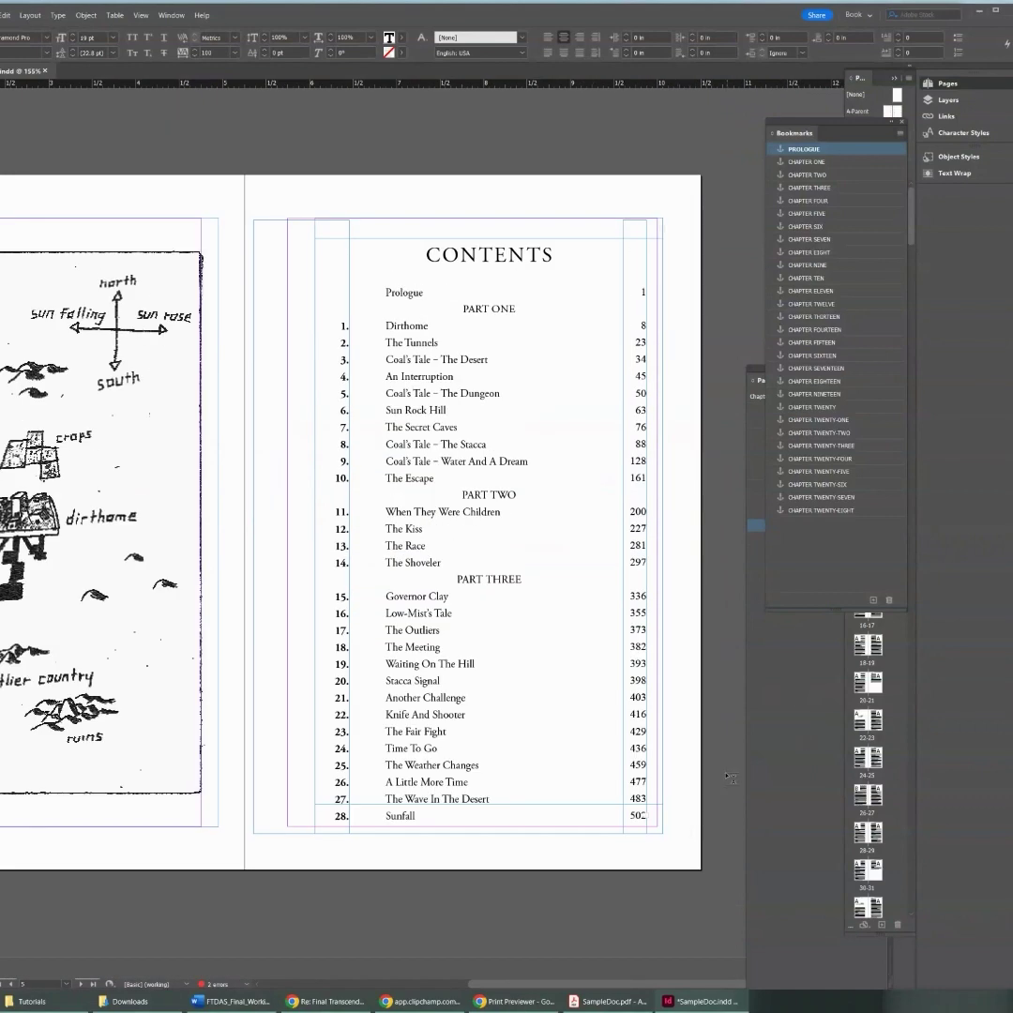
Switch to SampleDoc.pdf in Adobe Acrobat and inspect the title page and the website address on the copyright page.
{"action": "left_click", "coordinate": [609, 1000]}
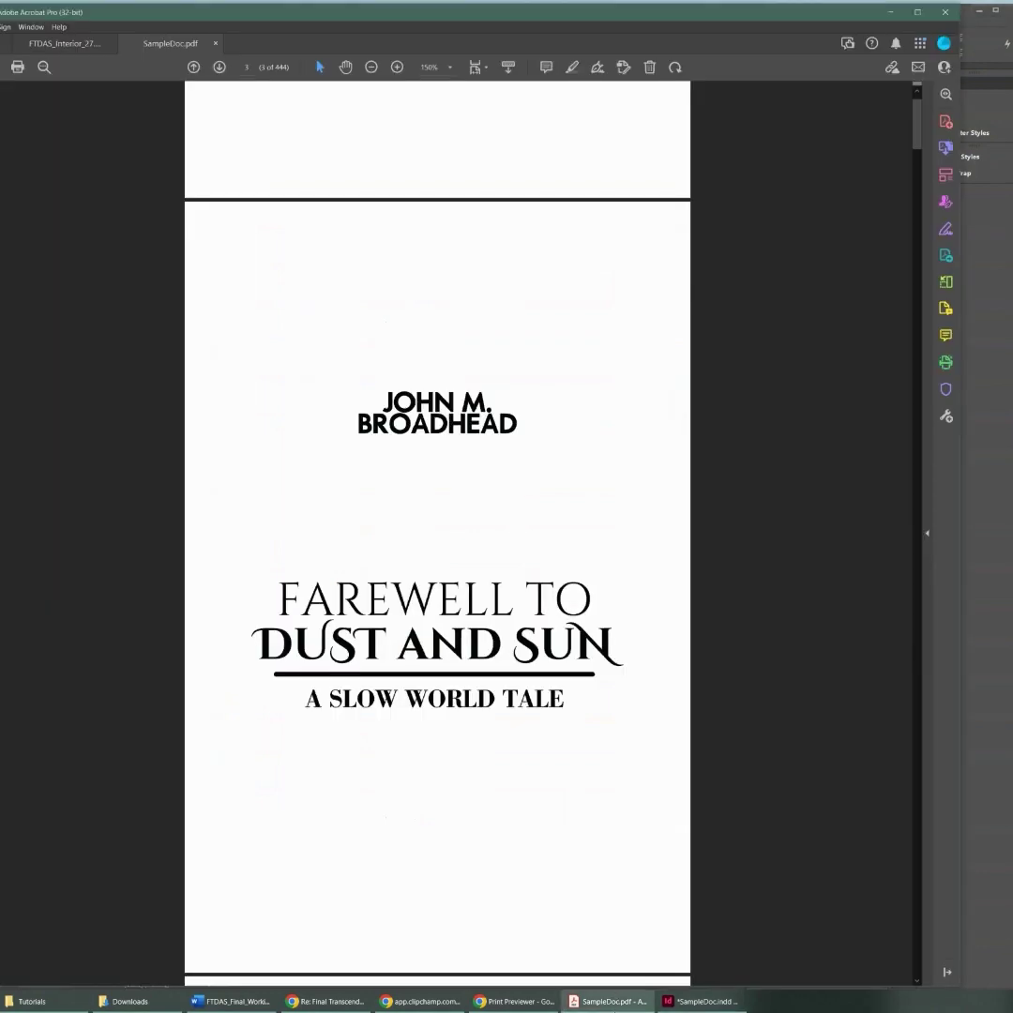
{"action": "scroll", "coordinate": [712, 722], "scroll_direction": "down", "scroll_amount": 1}
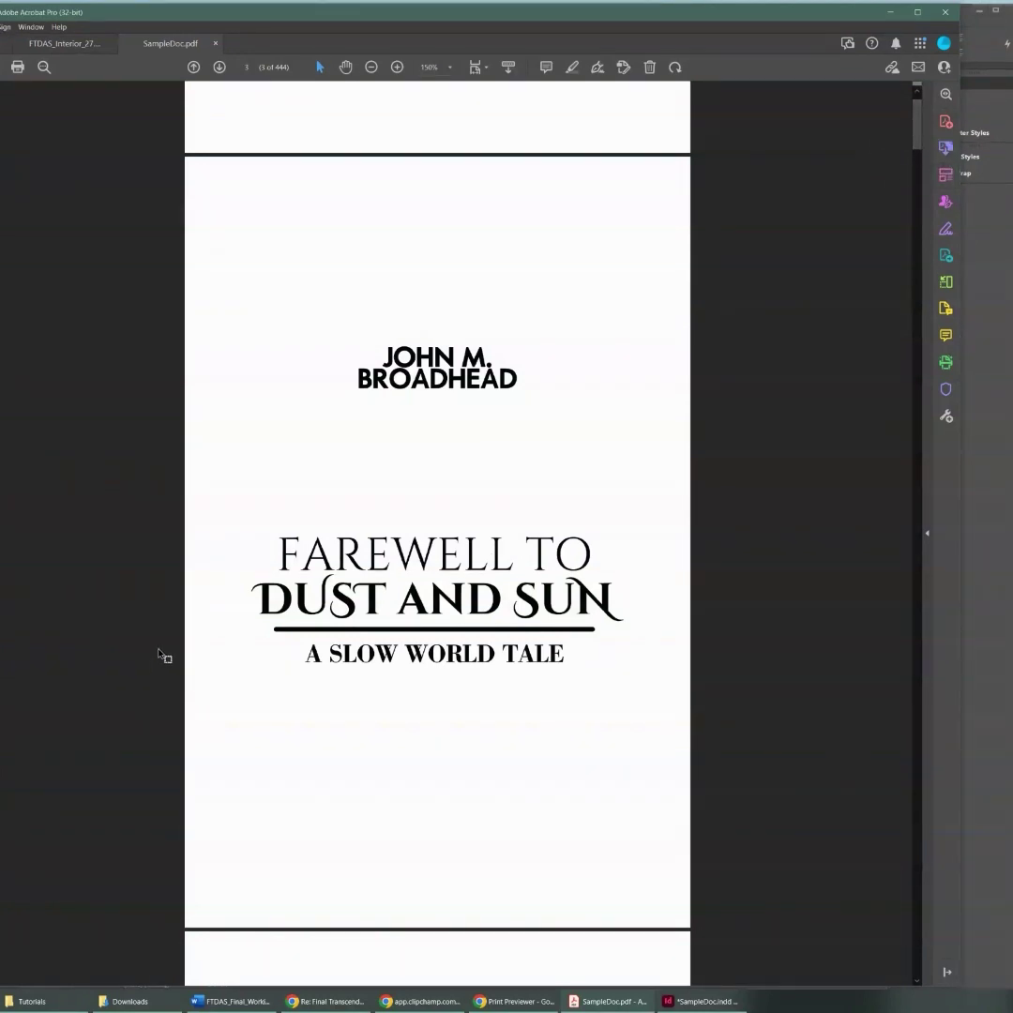
{"action": "scroll", "coordinate": [390, 544], "scroll_direction": "up", "scroll_amount": 15}
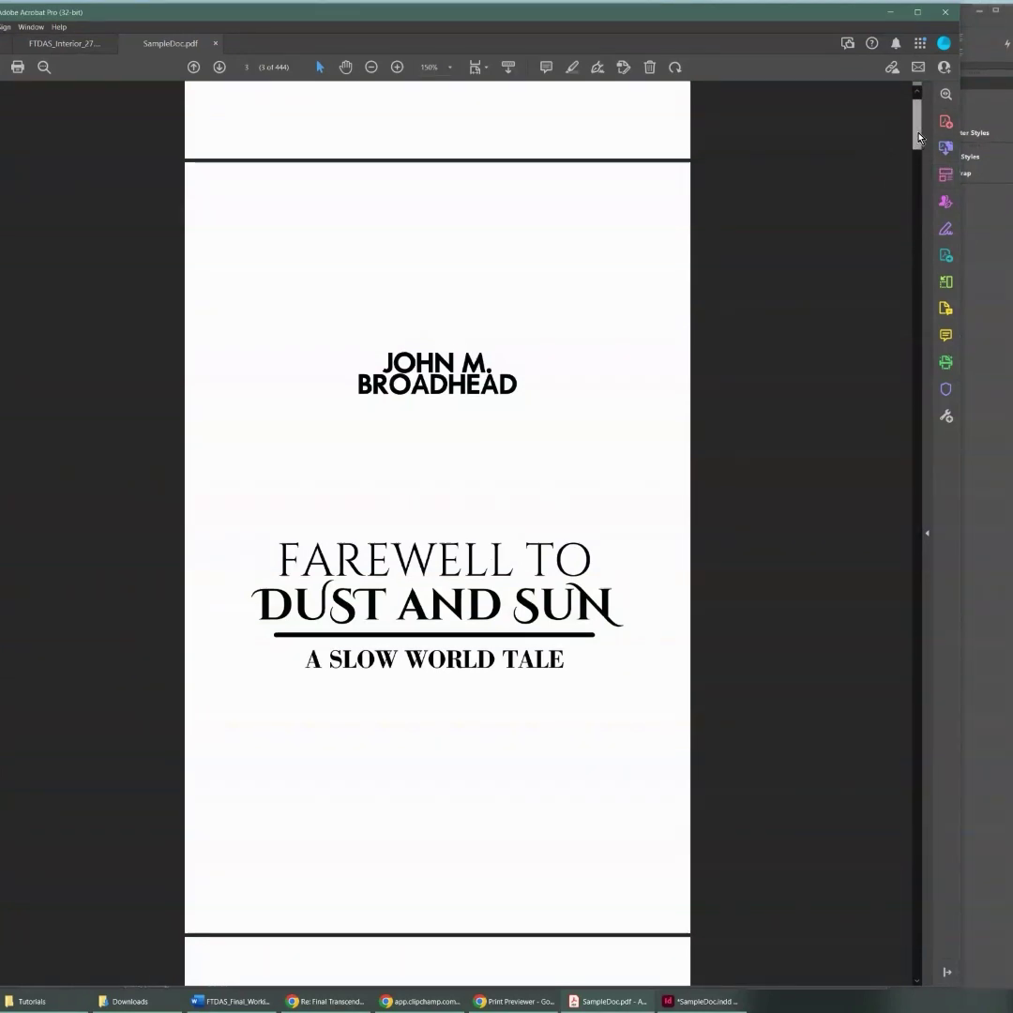
{"action": "scroll", "coordinate": [416, 798], "scroll_direction": "down", "scroll_amount": 6}
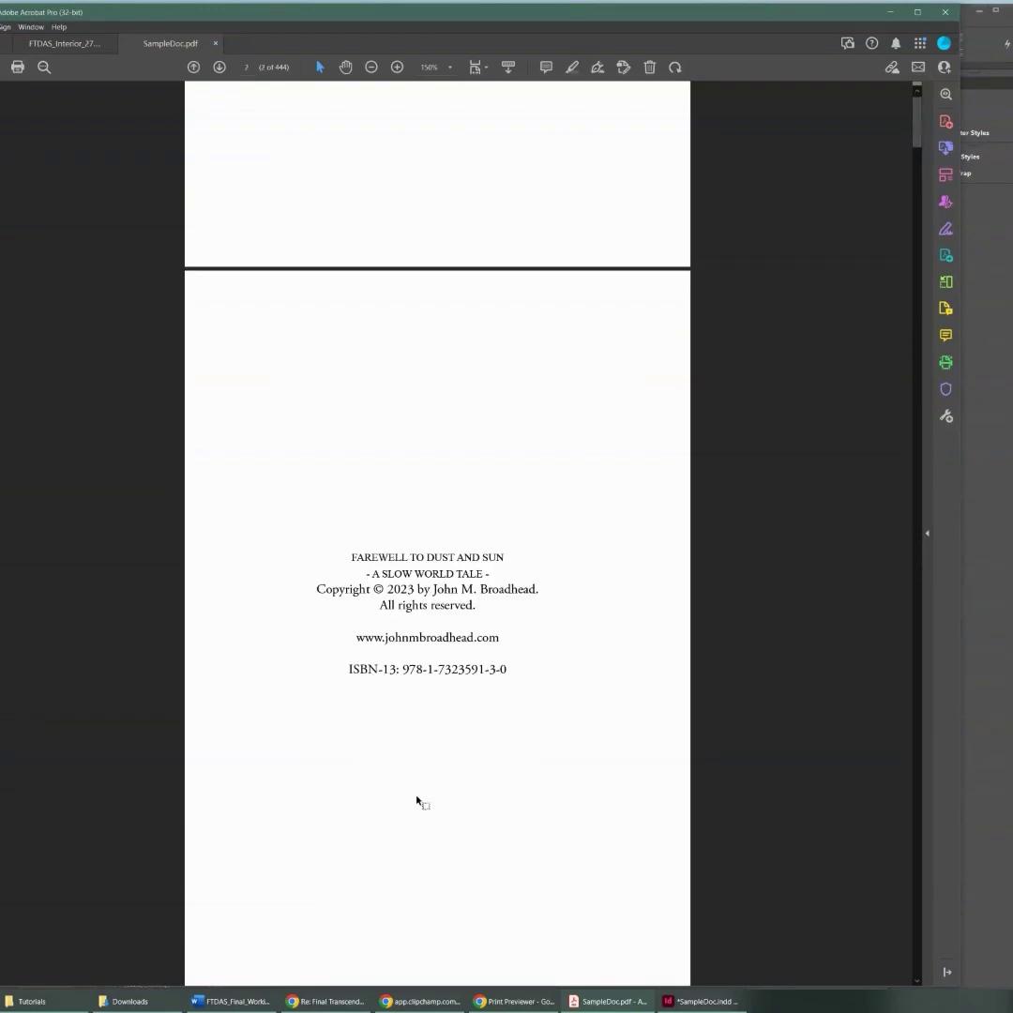
{"action": "scroll", "coordinate": [432, 798], "scroll_direction": "down", "scroll_amount": 1}
{"action": "left_click_drag", "start_coordinate": [351, 547], "coordinate": [501, 547]}
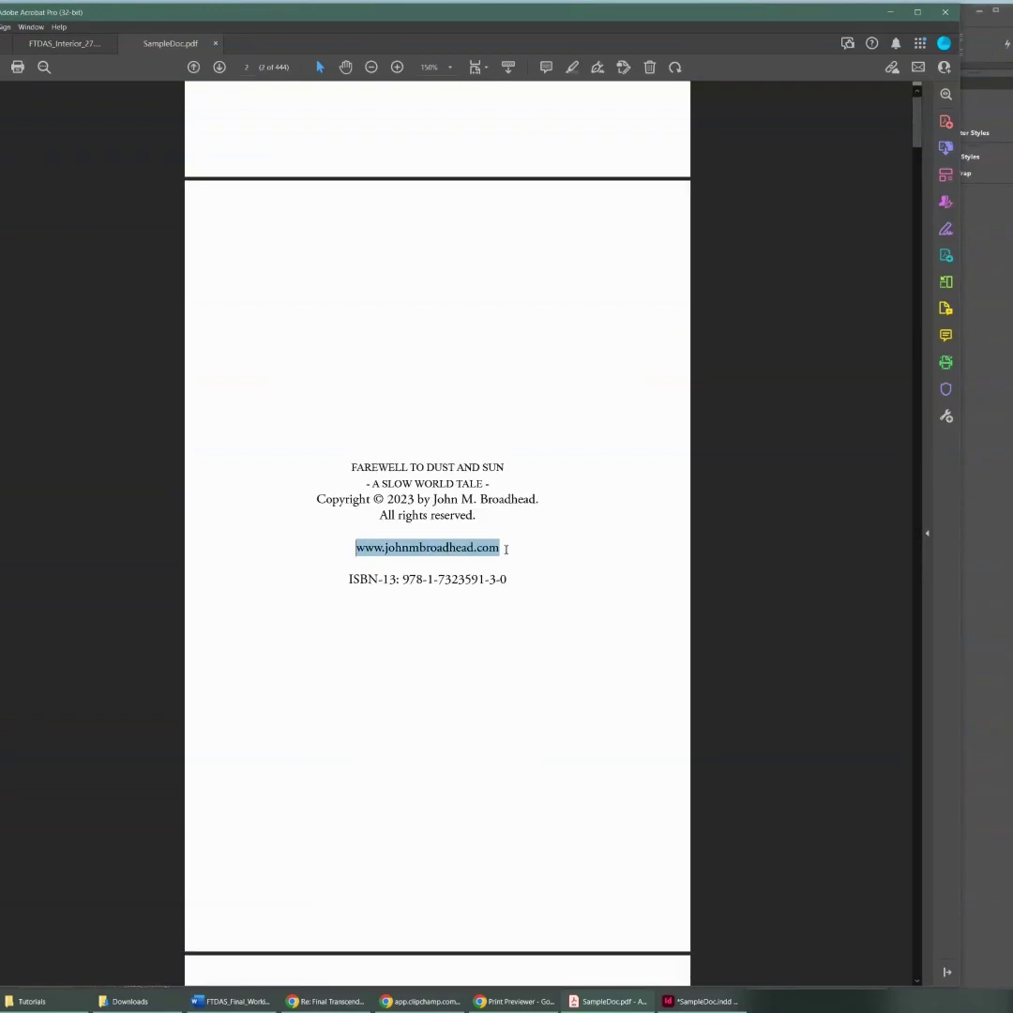
{"action": "left_click", "coordinate": [413, 909]}
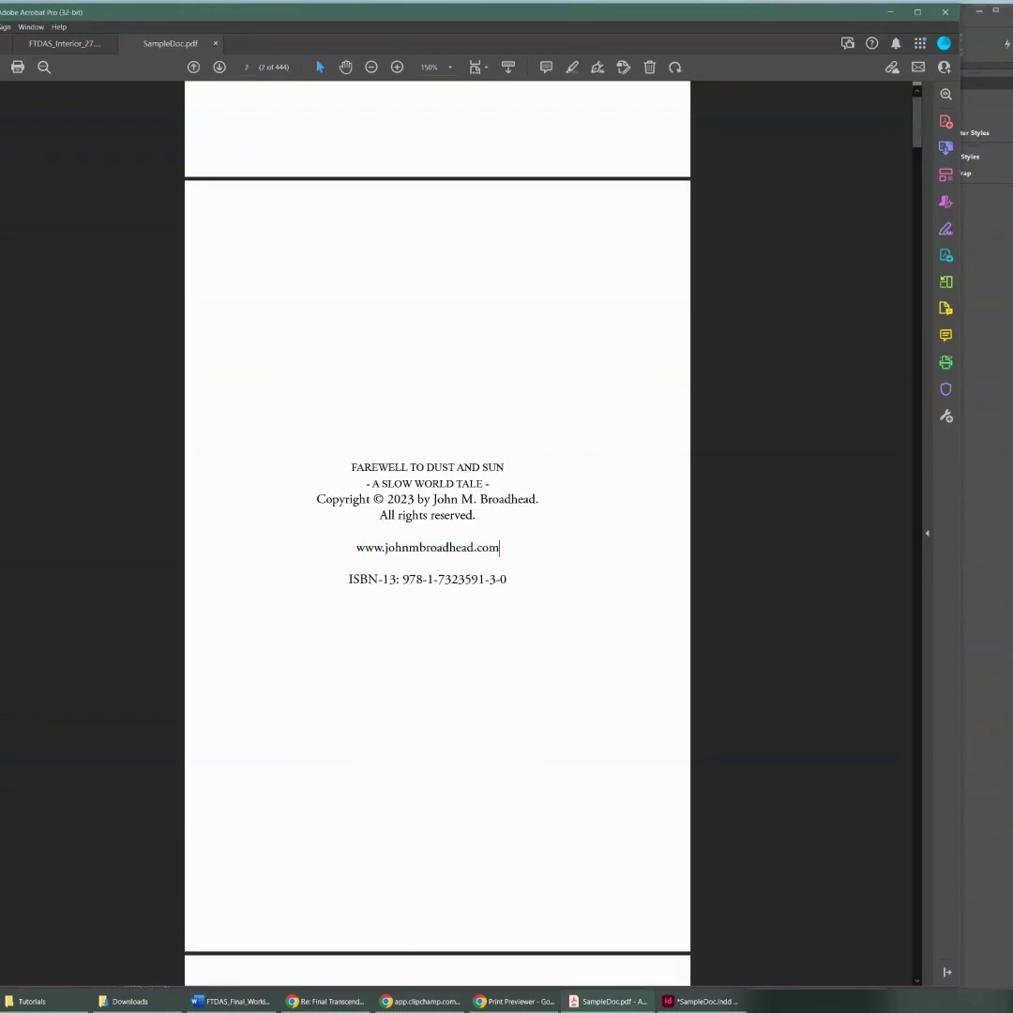